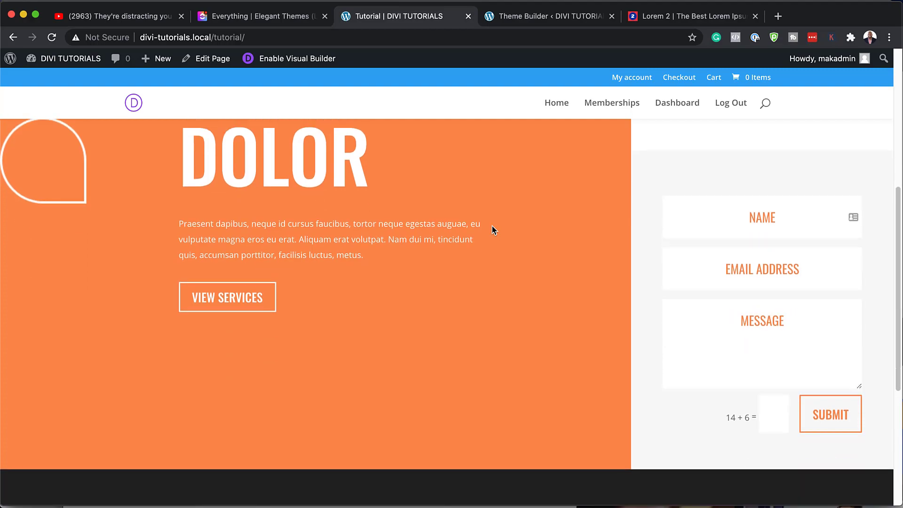
scroll(493, 226, "up", 3)
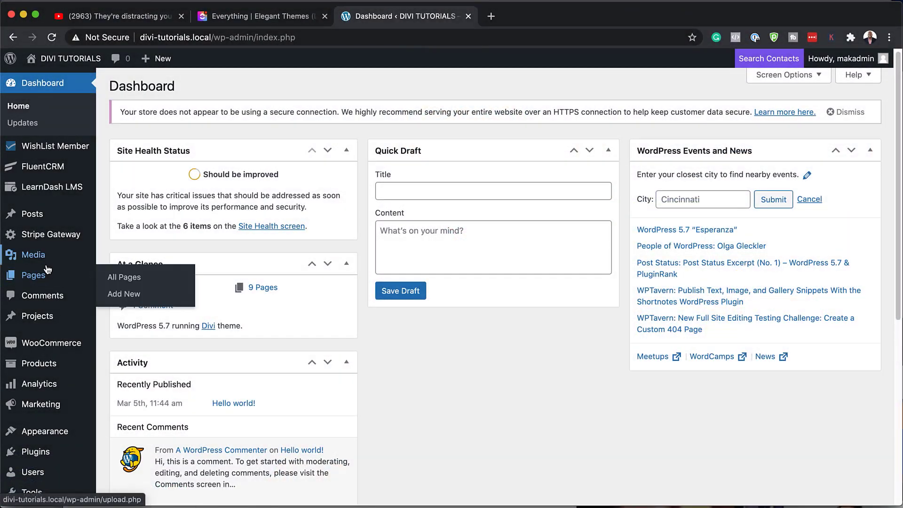
- Create a new WordPress page titled "Tutorial"
mouse_move(52, 264)
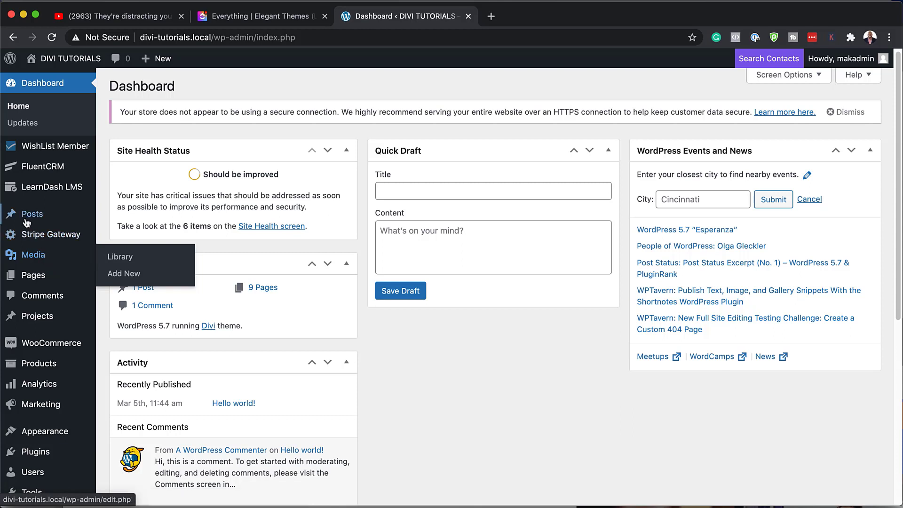
mouse_move(46, 282)
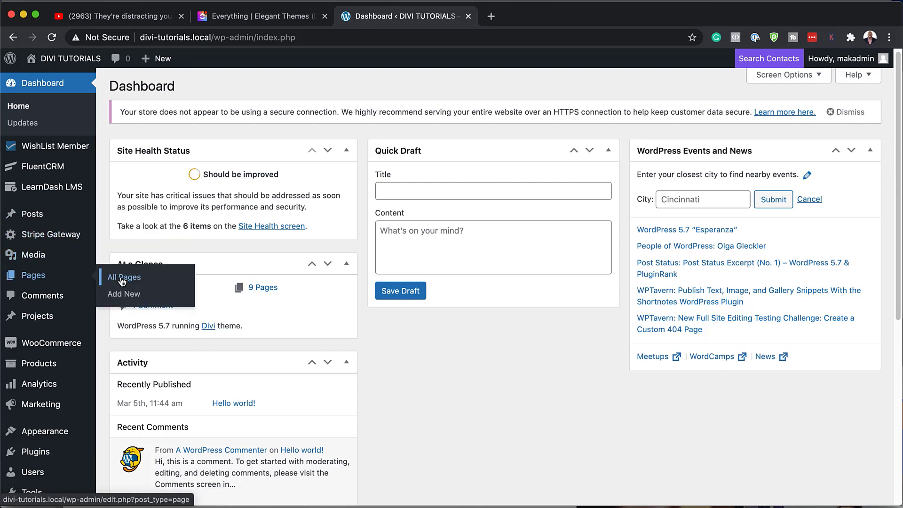
left_click(133, 297)
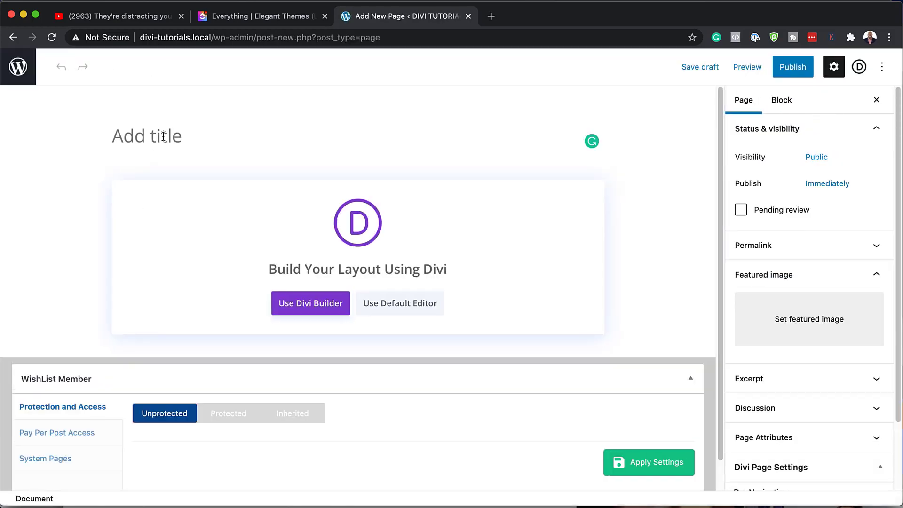
type("Tutorial")
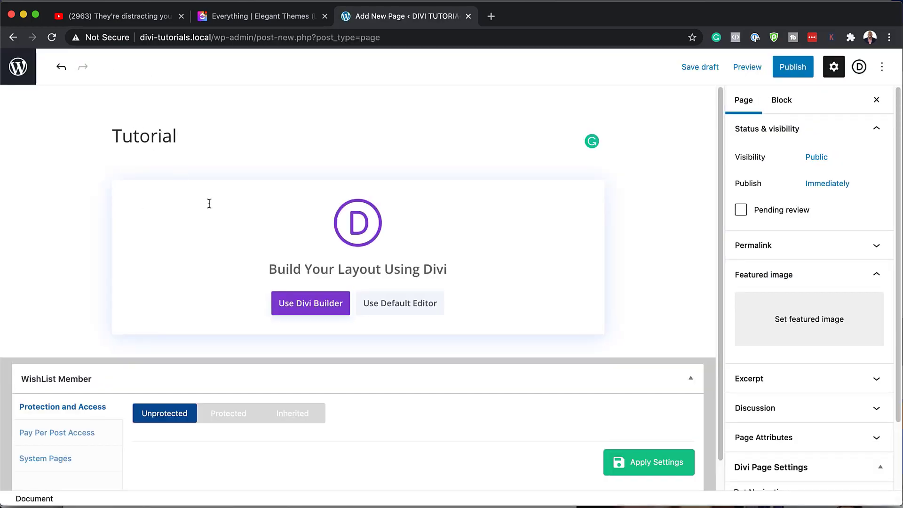
- Start building the page from scratch with the Divi Builder, dismissing the row insertion dialog
left_click(309, 306)
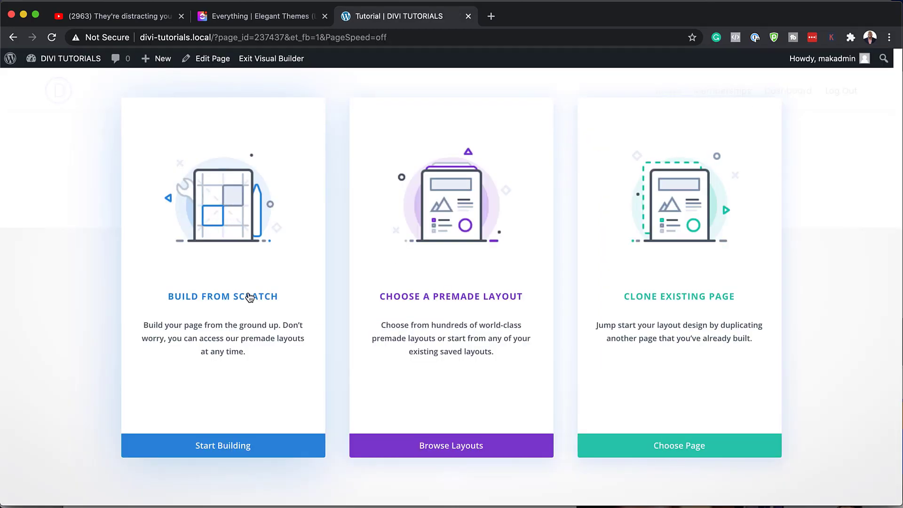
left_click(249, 296)
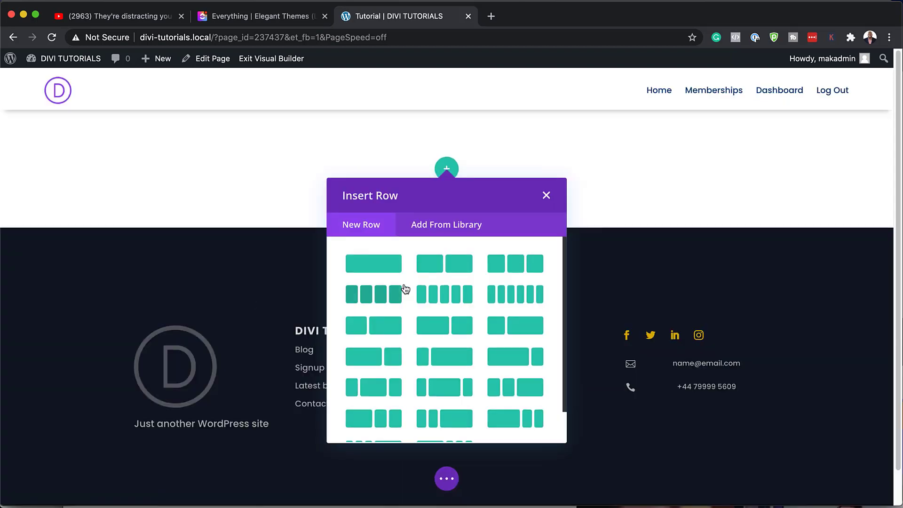
left_click(546, 195)
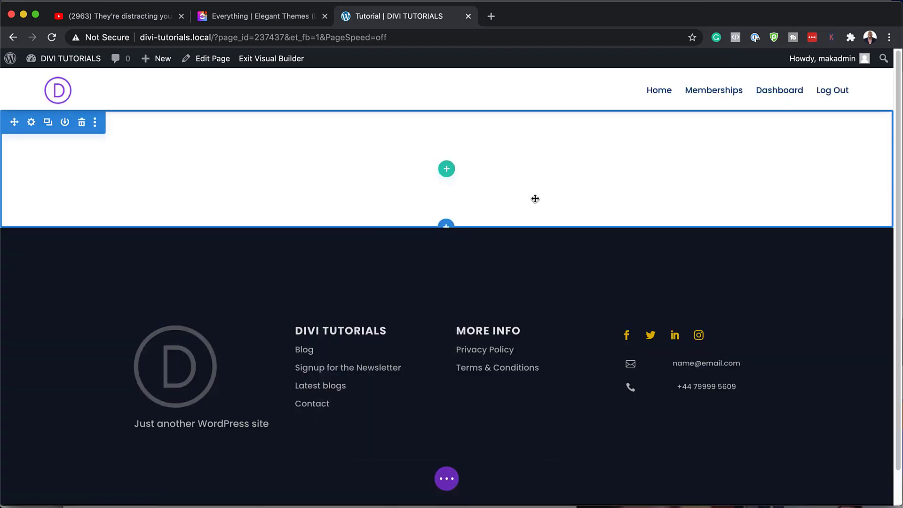
- Set the empty section's background color to #ff8949
left_click(32, 123)
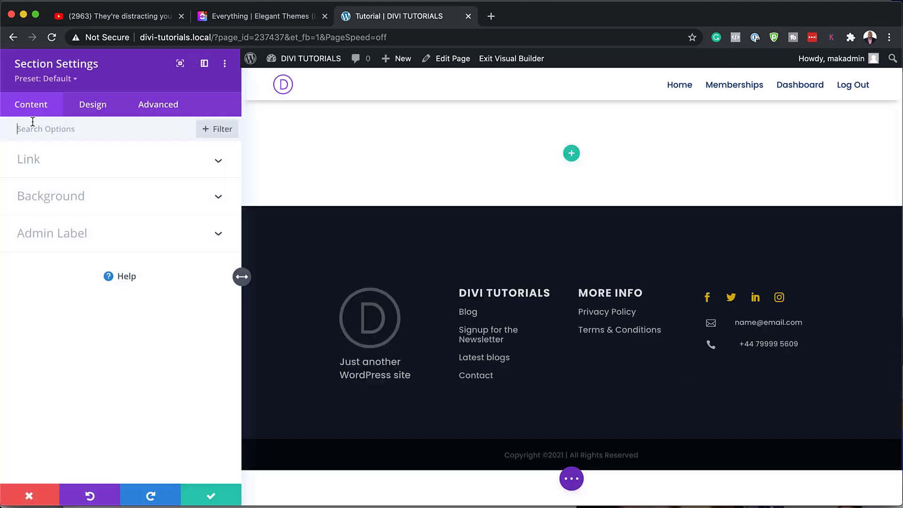
left_click(65, 198)
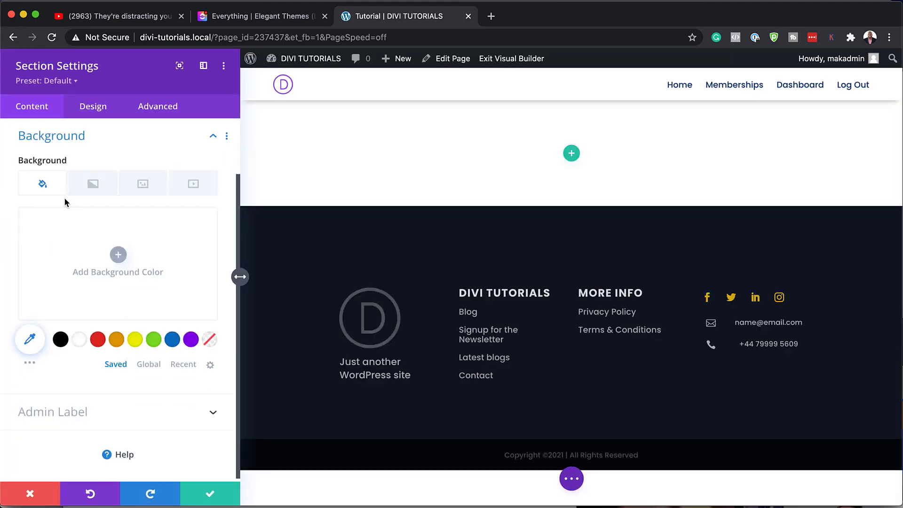
left_click(118, 255)
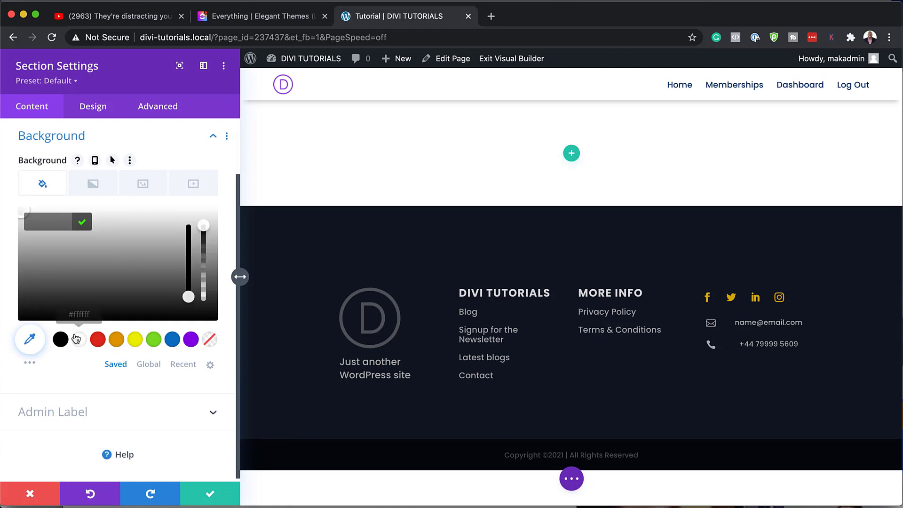
left_click(50, 218)
type("#ff8949")
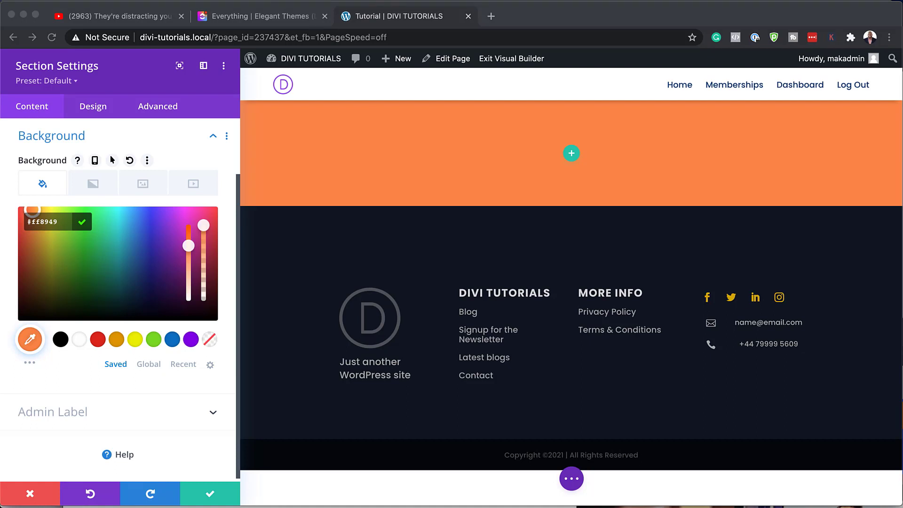
- Add shape-background-2.png from the media library as the section's background image
left_click(146, 183)
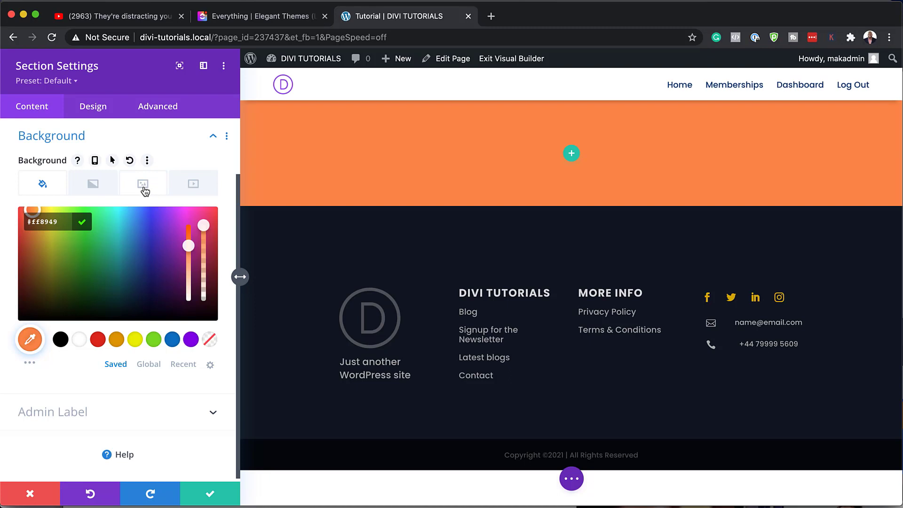
left_click(145, 191)
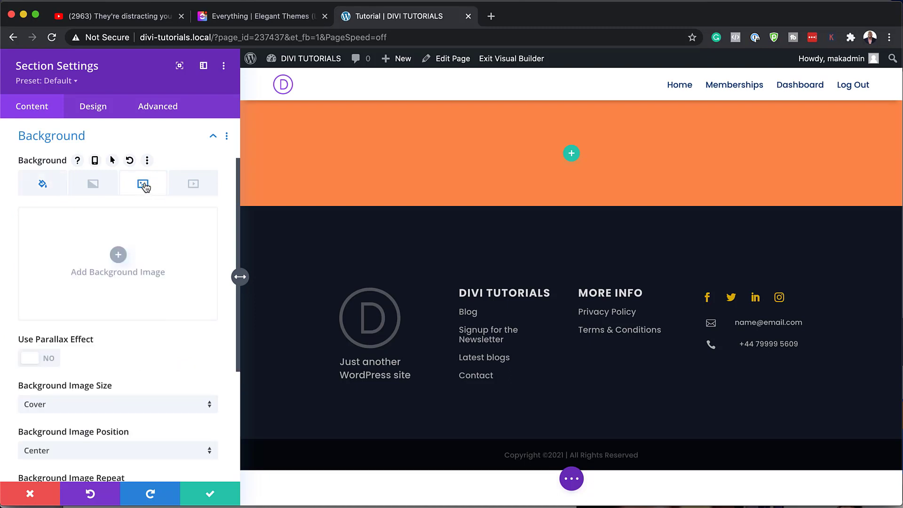
left_click(125, 255)
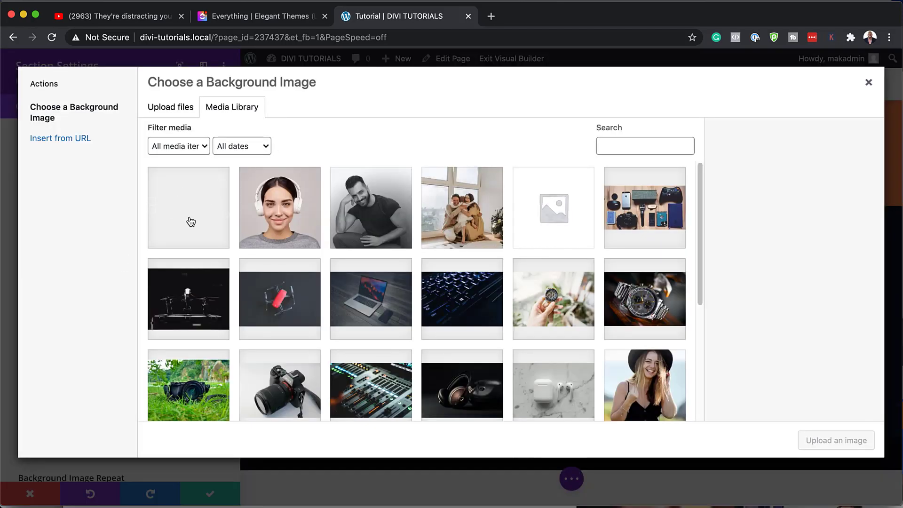
left_click(189, 221)
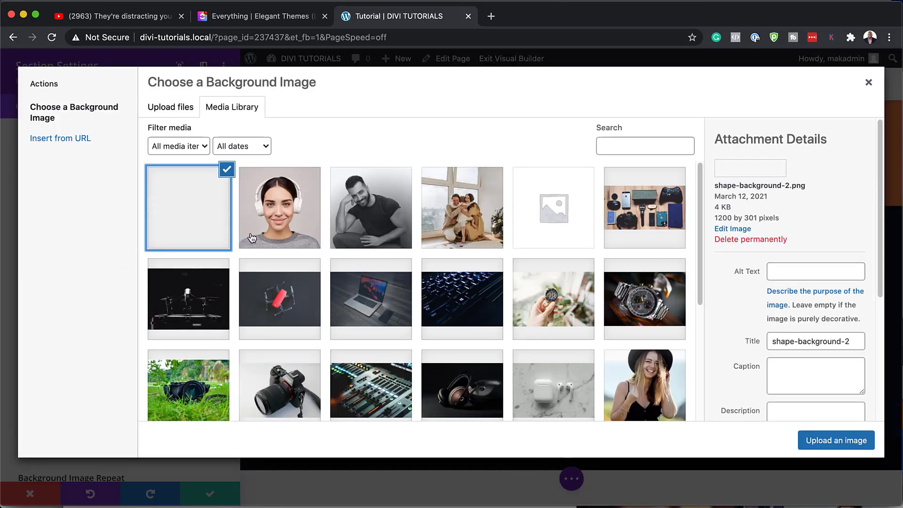
left_click(844, 446)
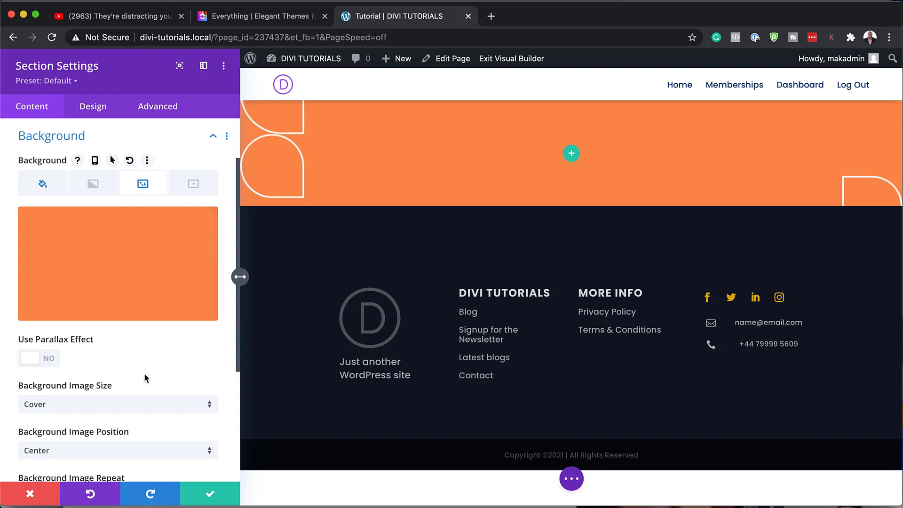
- Set the section's background image size to Fit
scroll(144, 374, "down", 1)
scroll(137, 361, "down", 1)
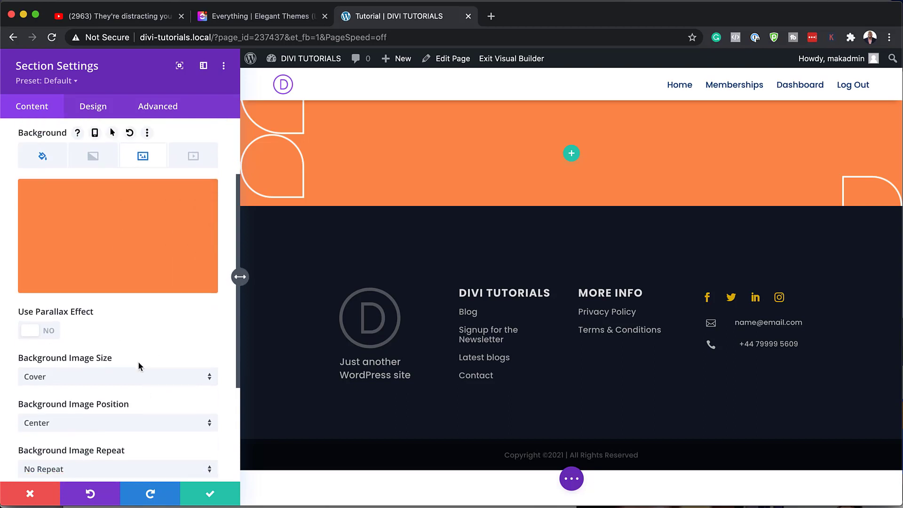
left_click(140, 377)
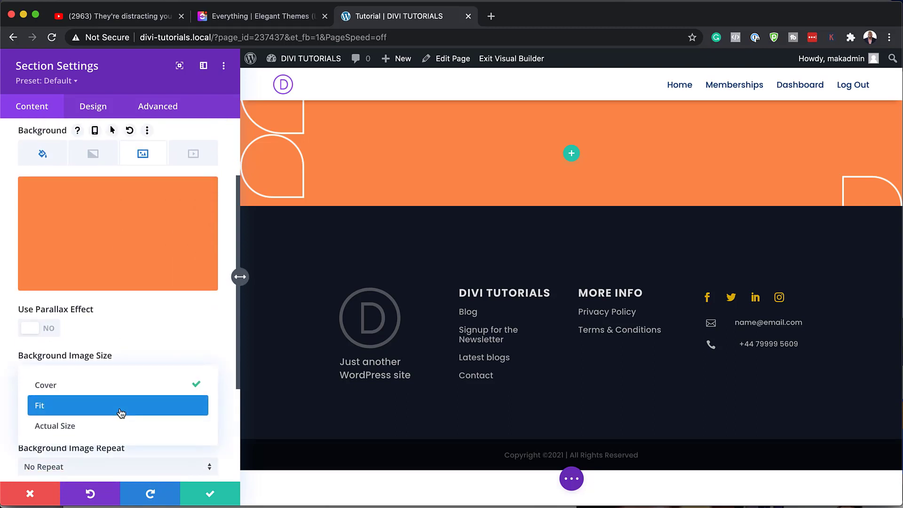
left_click(119, 407)
scroll(135, 406, "down", 2)
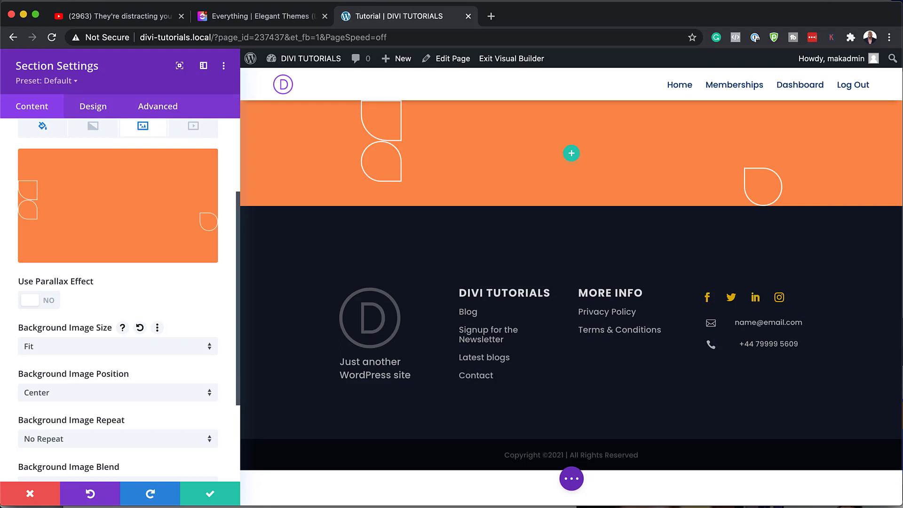
- Set the section's top padding to 0px and link the bottom padding to the same value
left_click(94, 109)
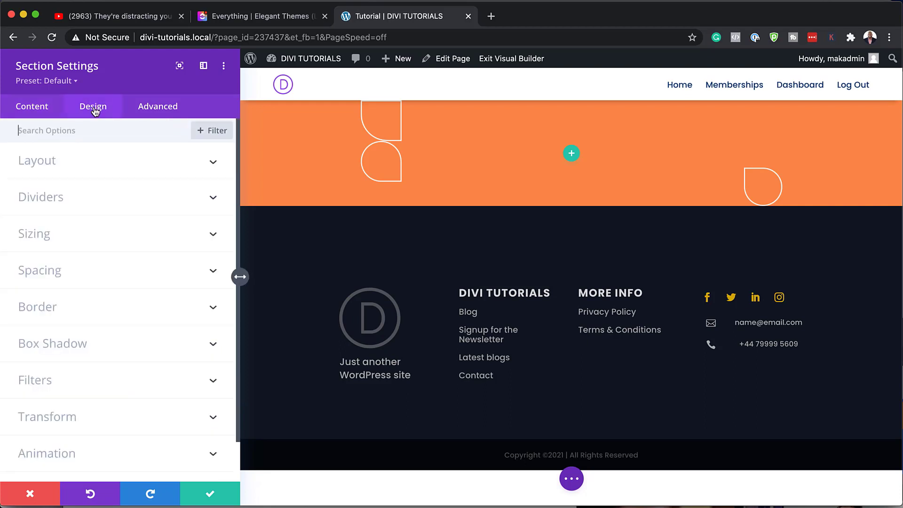
scroll(66, 226, "down", 2)
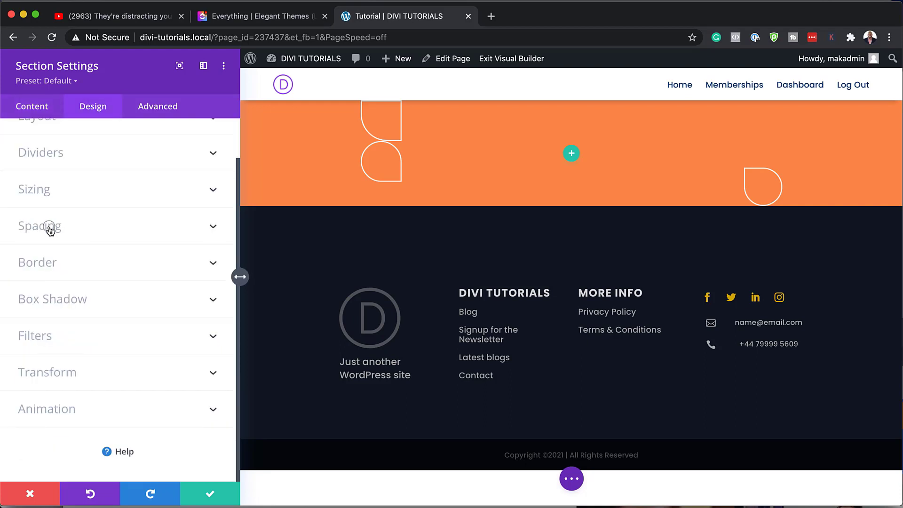
left_click(50, 228)
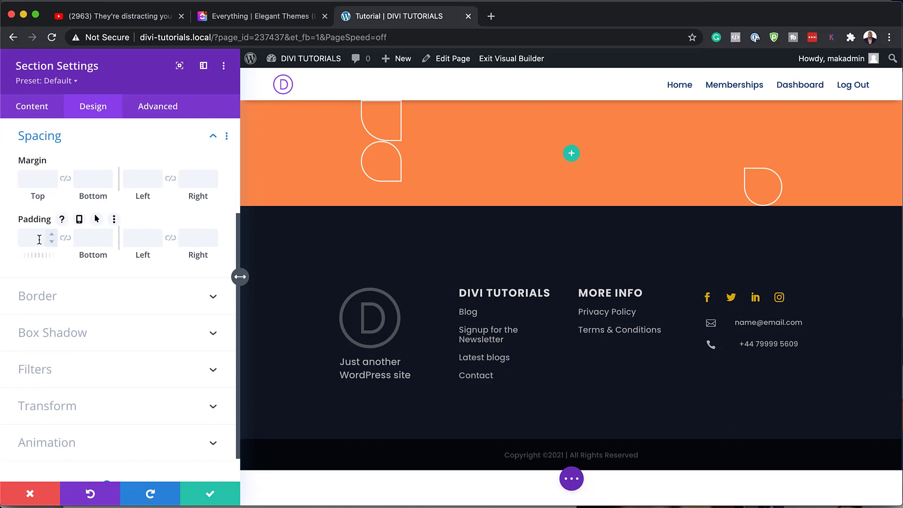
left_click(39, 240)
left_click(52, 238)
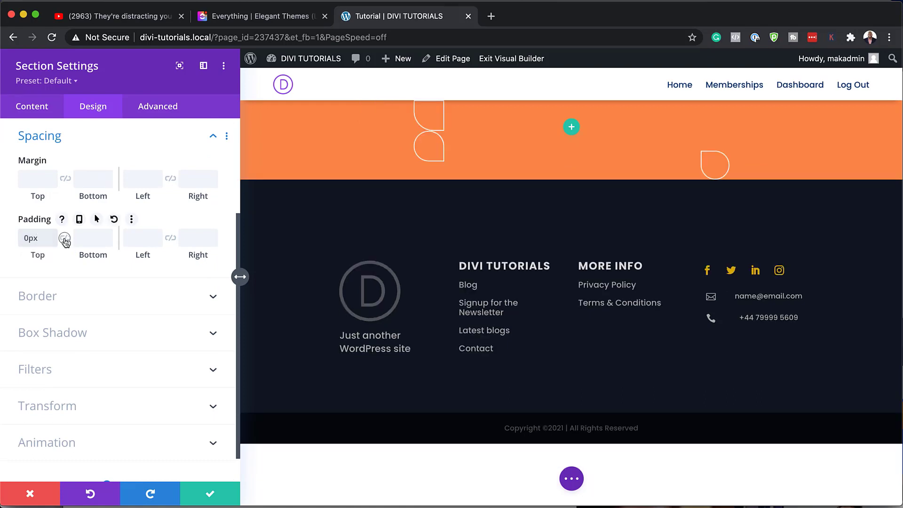
left_click(65, 238)
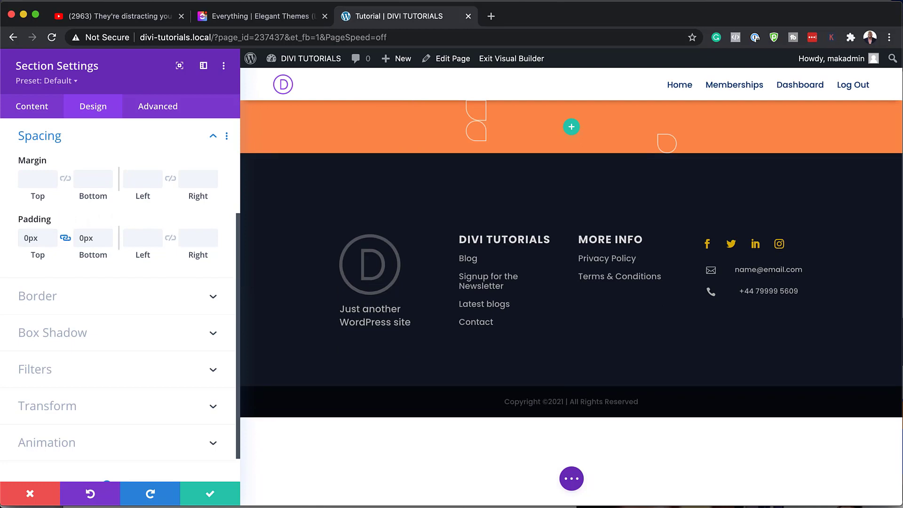
- Set the section's horizontal and vertical overflow to Hidden and save the section settings
left_click(150, 108)
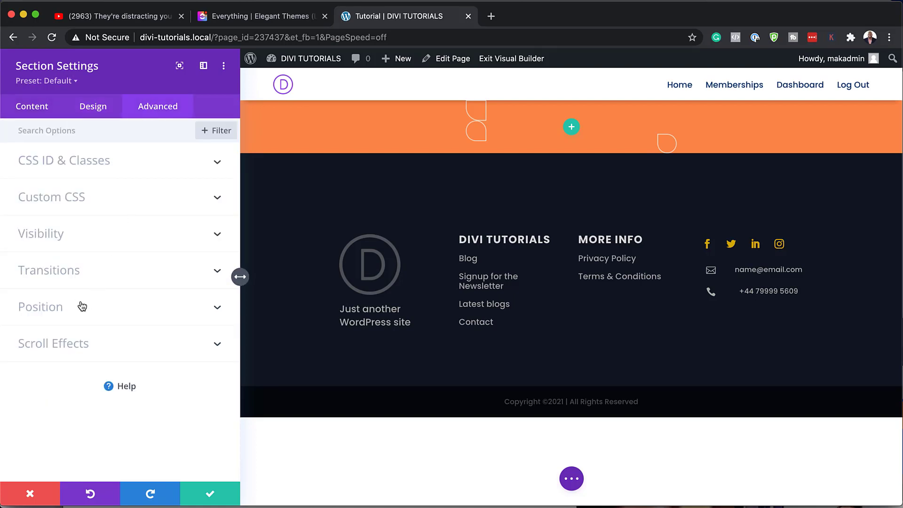
left_click(52, 230)
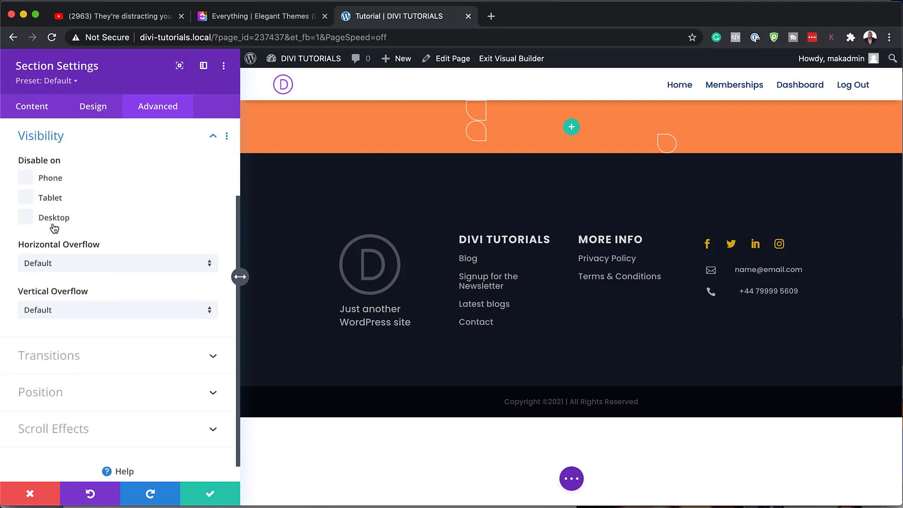
left_click(86, 265)
left_click(95, 336)
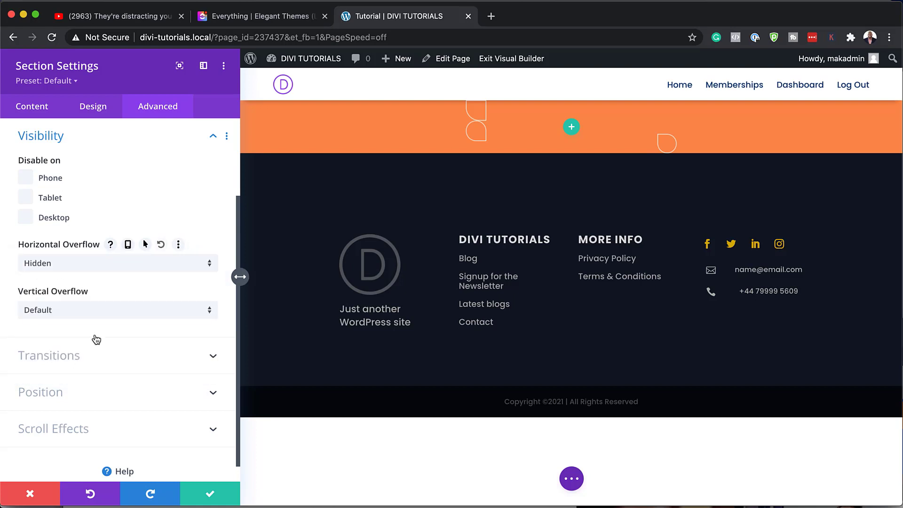
left_click(100, 310)
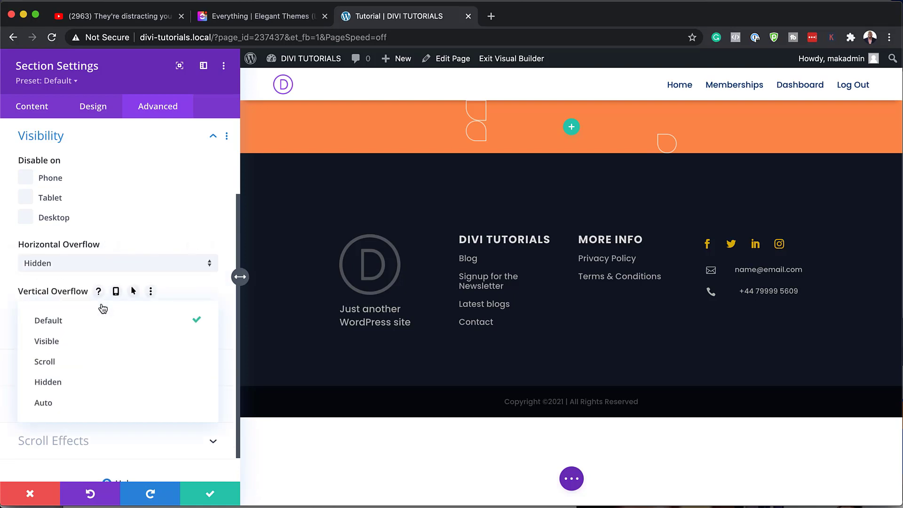
left_click(96, 382)
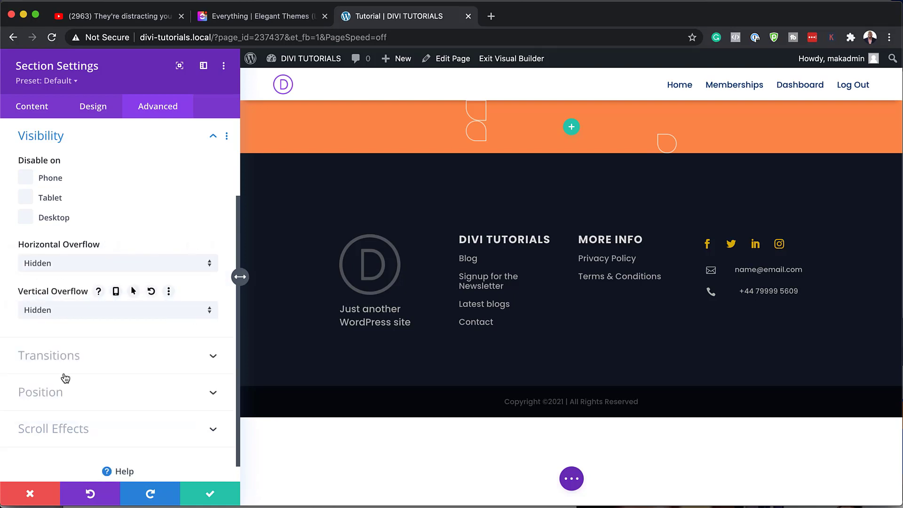
left_click(212, 495)
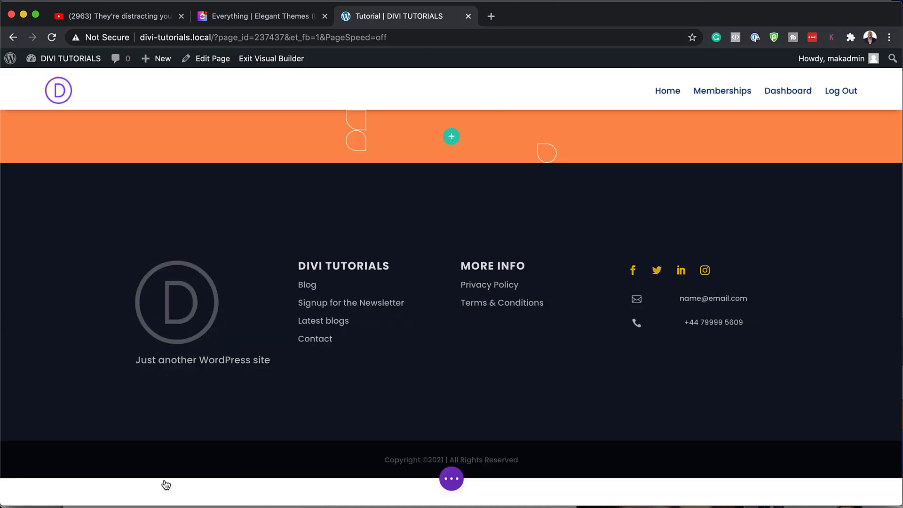
- Insert a two-column row with a 3/5 and 2/5 split into the orange section, without adding a module
left_click(453, 136)
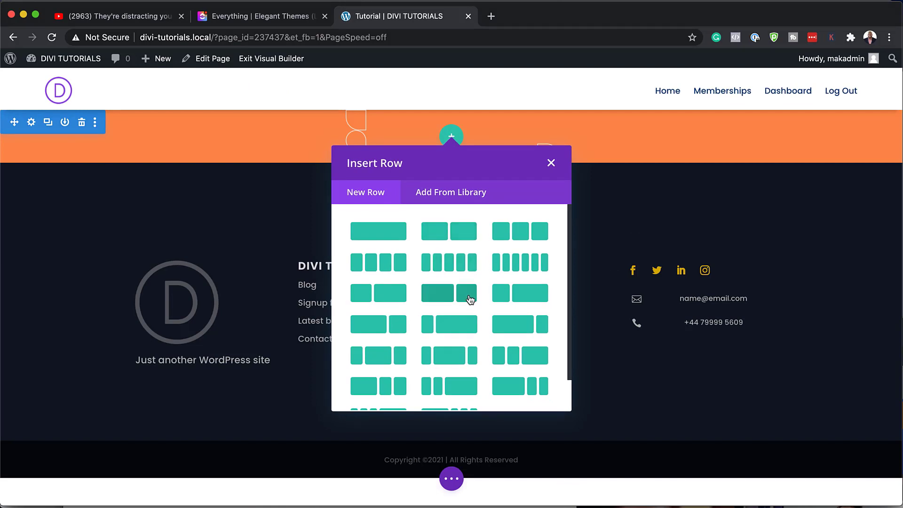
left_click(470, 297)
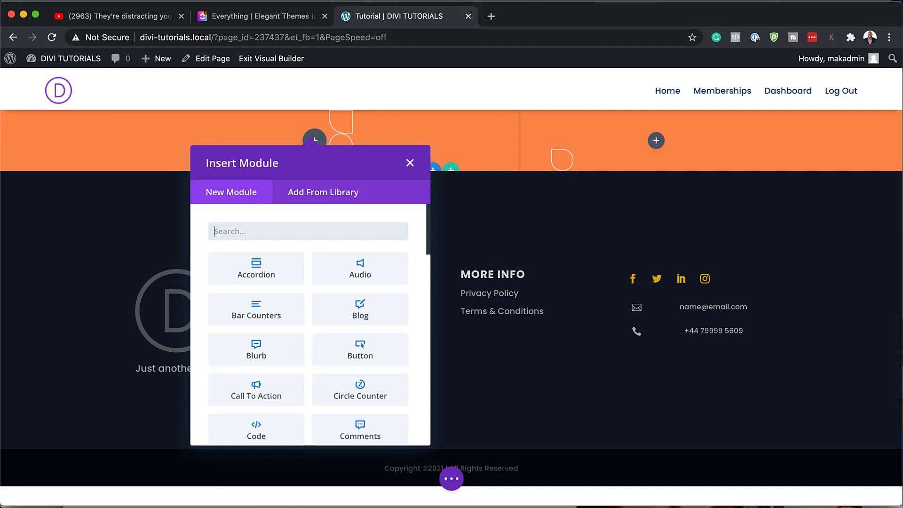
left_click(410, 165)
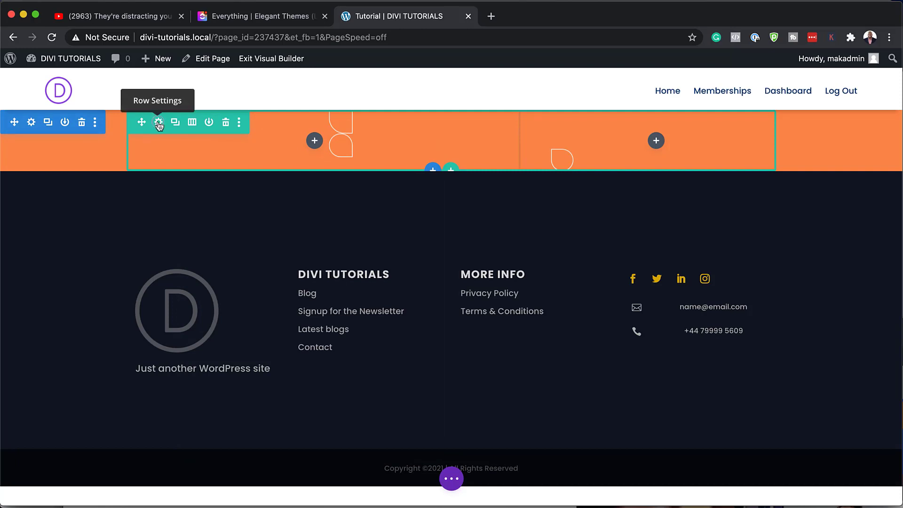
- Enable Equalize Column Heights in the design sizing settings of the orange section's two-column row
left_click(159, 123)
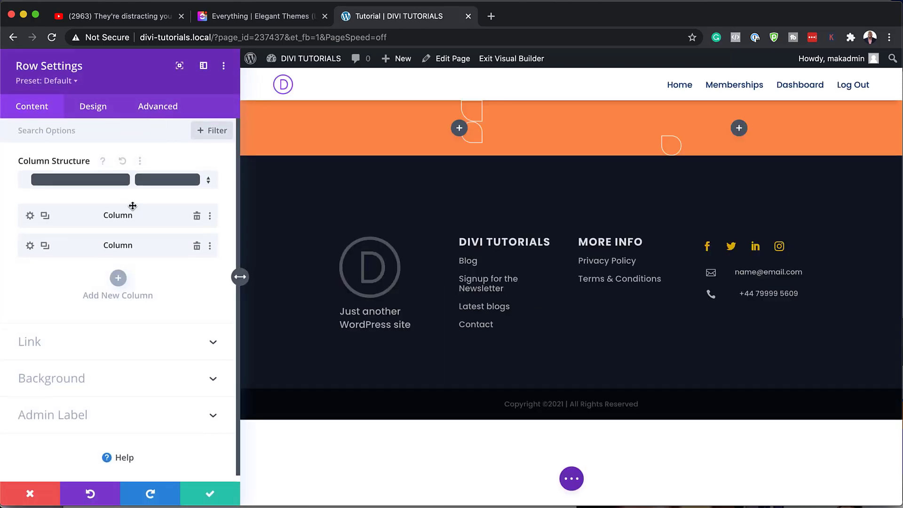
left_click(96, 112)
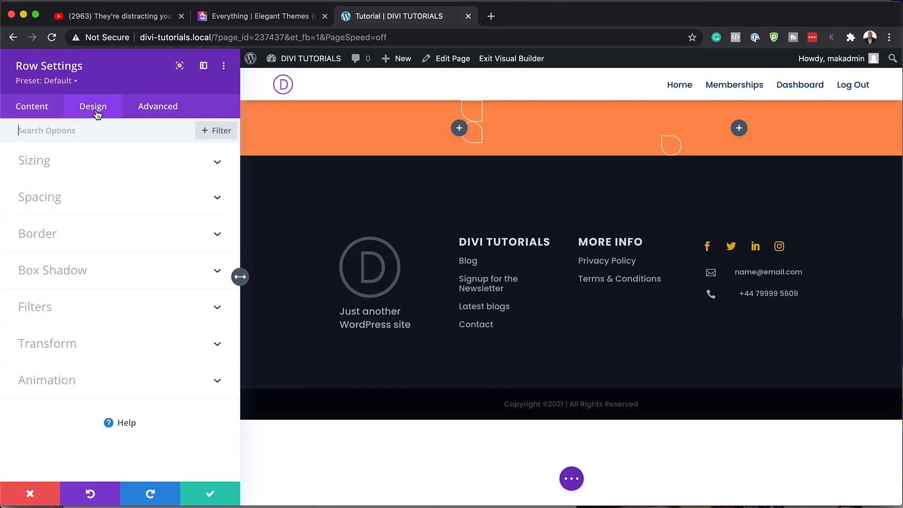
left_click(47, 165)
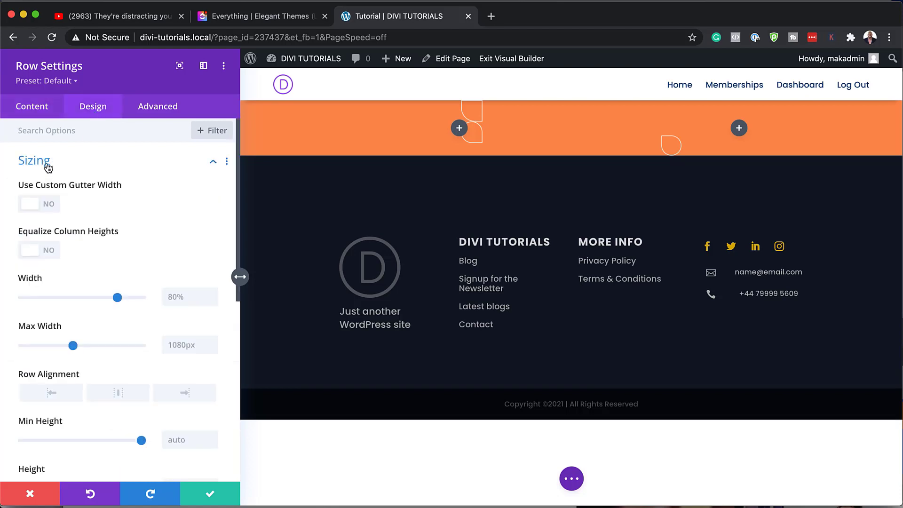
left_click(54, 252)
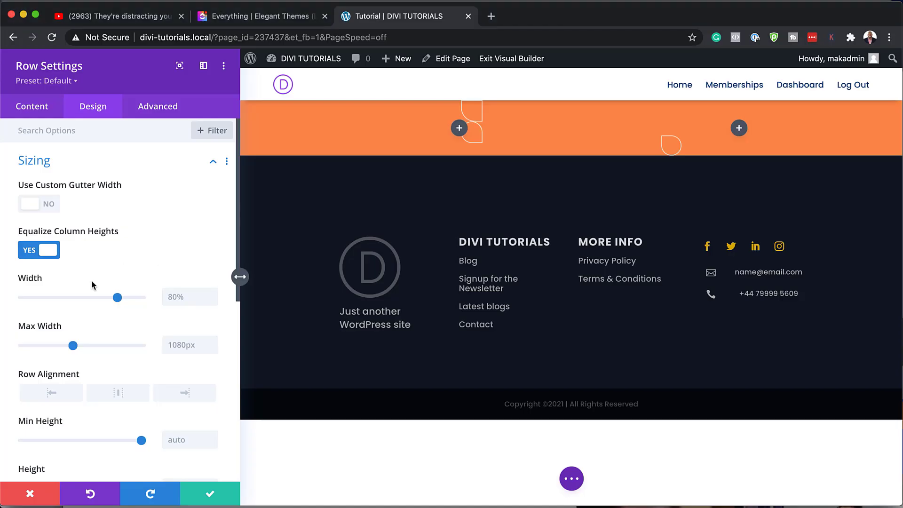
- Set the row's width to 100% for tablet, check the phone width, and return to the desktop width
mouse_move(82, 285)
left_click(70, 279)
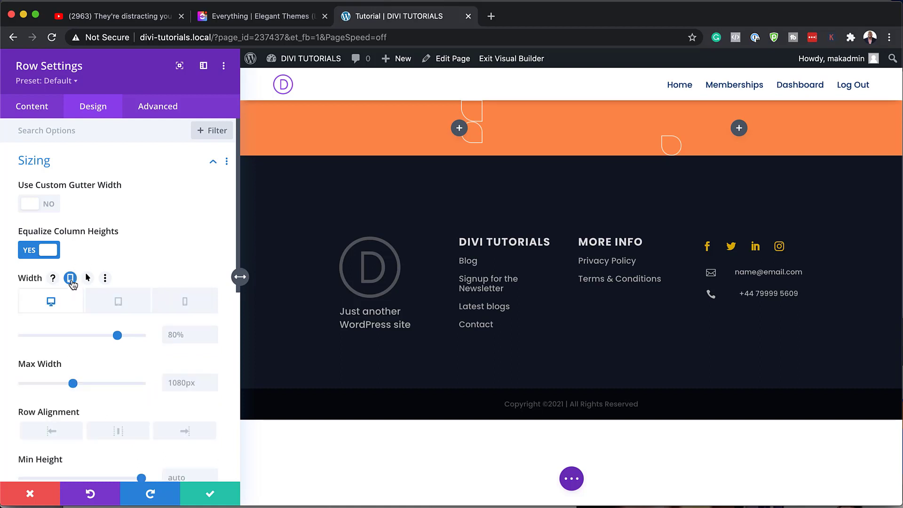
left_click(123, 307)
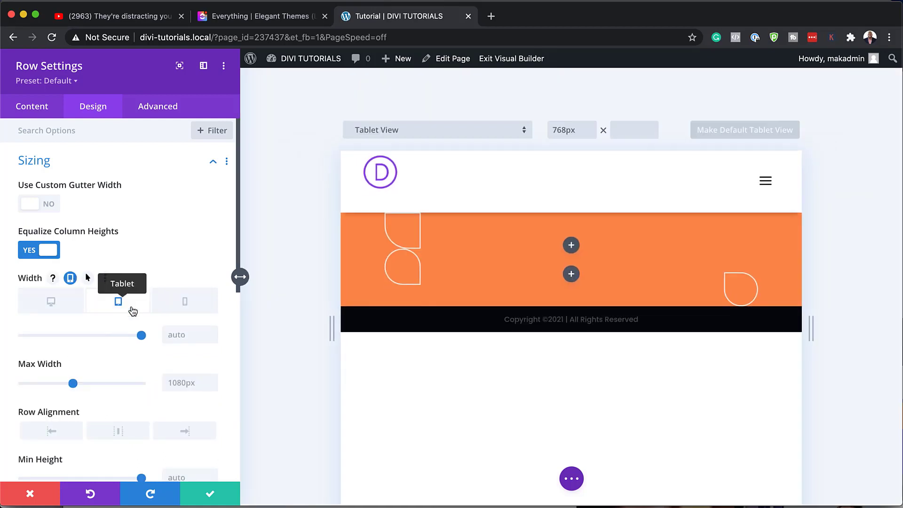
left_click(190, 335)
type("100")
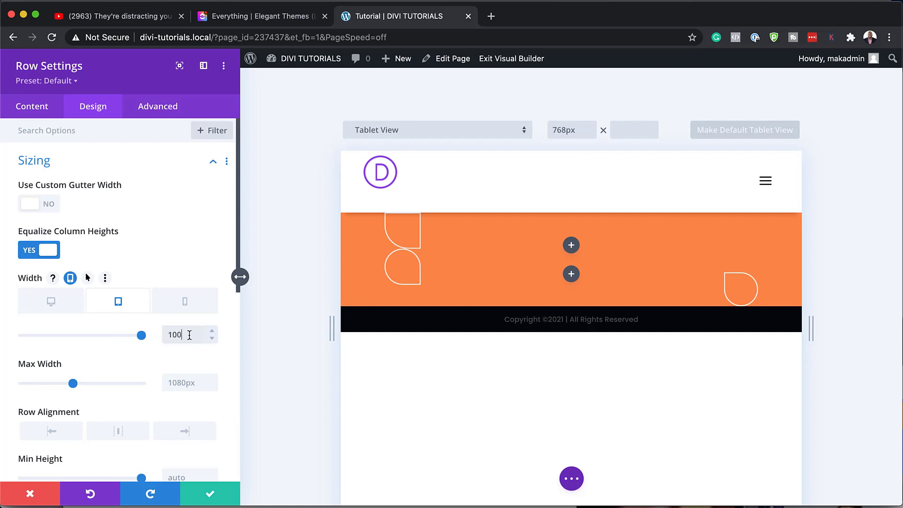
left_click(185, 301)
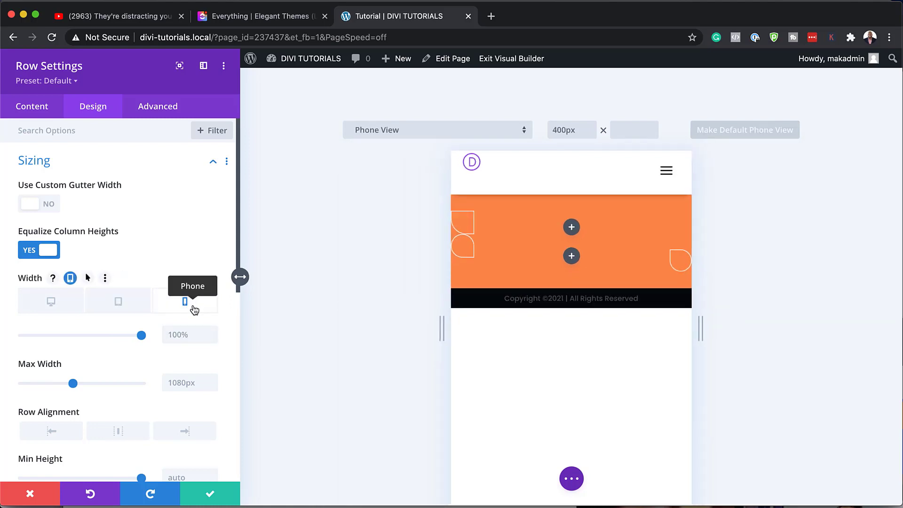
left_click(52, 303)
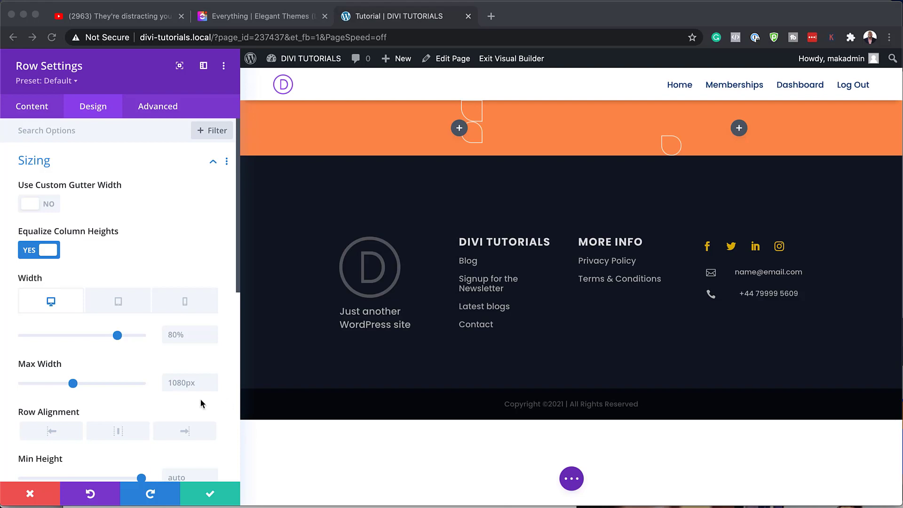
- Set the row's desktop max width to 1380px and align the row to the right
left_click(182, 383)
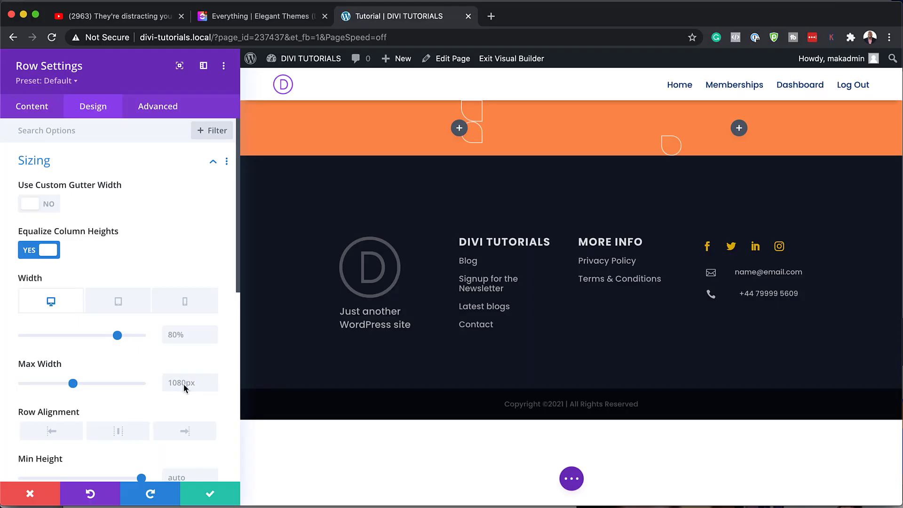
type("1380px")
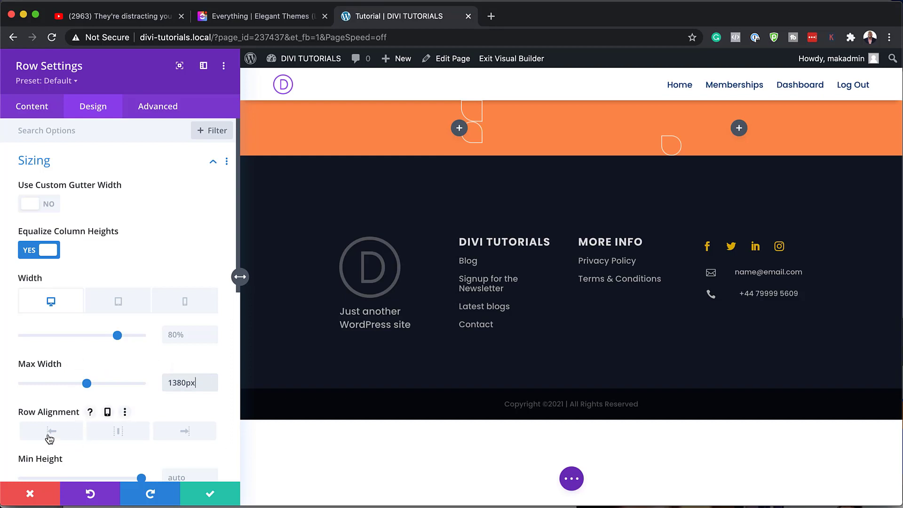
left_click(187, 434)
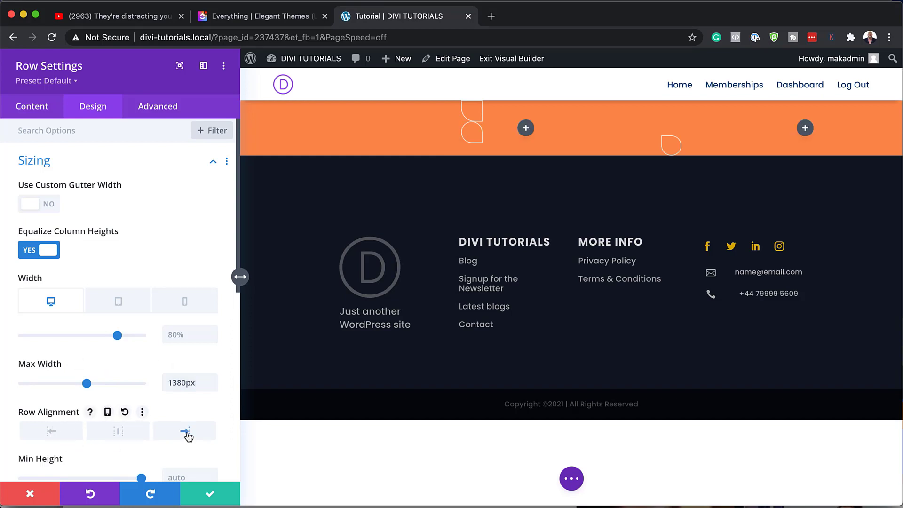
left_click(217, 163)
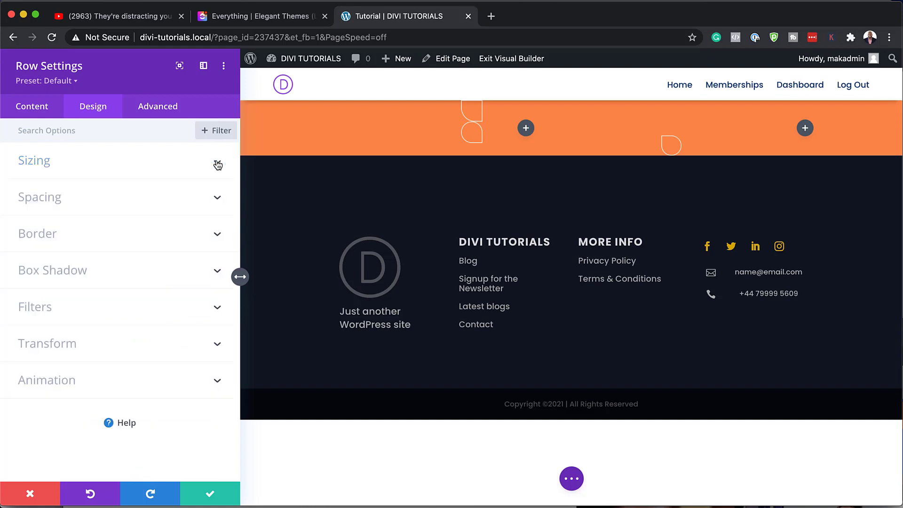
- Set the row's top padding to 0px and link the bottom padding to the same value
left_click(53, 198)
left_click(26, 240)
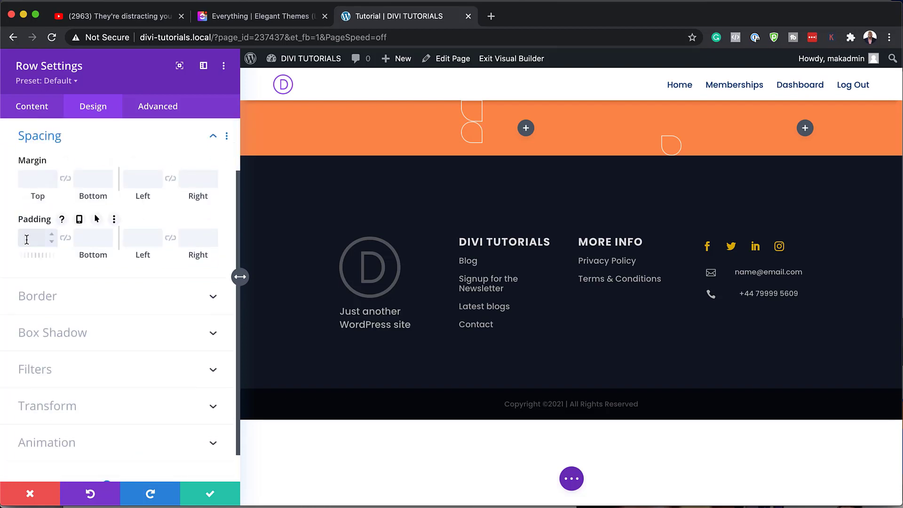
type("0px")
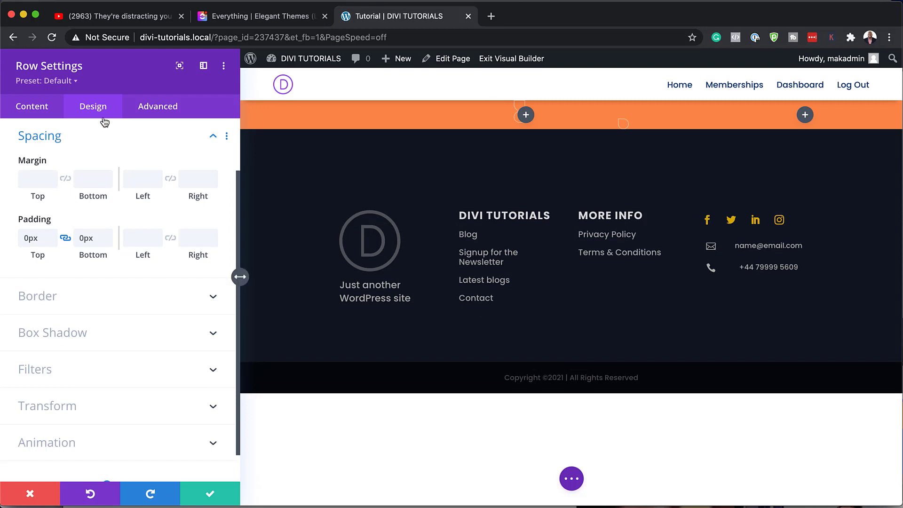
- Set the first column's top padding to 22%, link the bottom padding to it, and return to the row settings
left_click(44, 110)
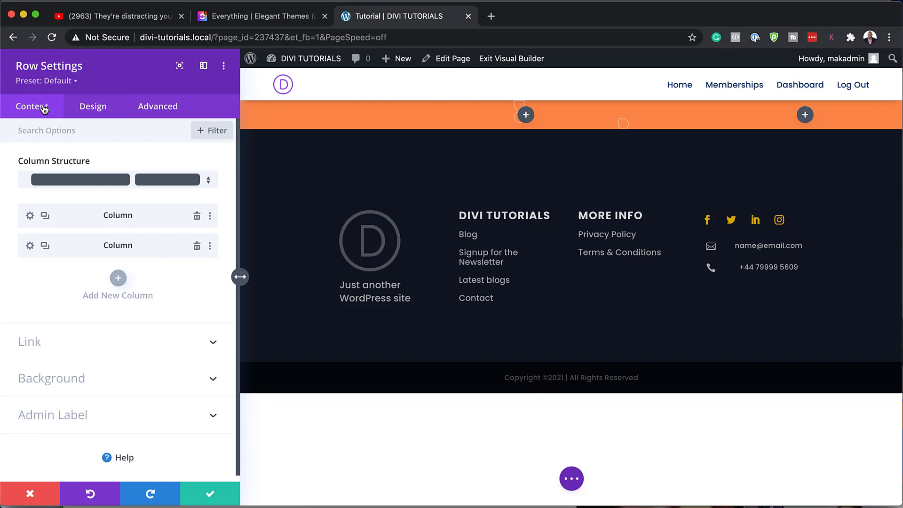
left_click(30, 216)
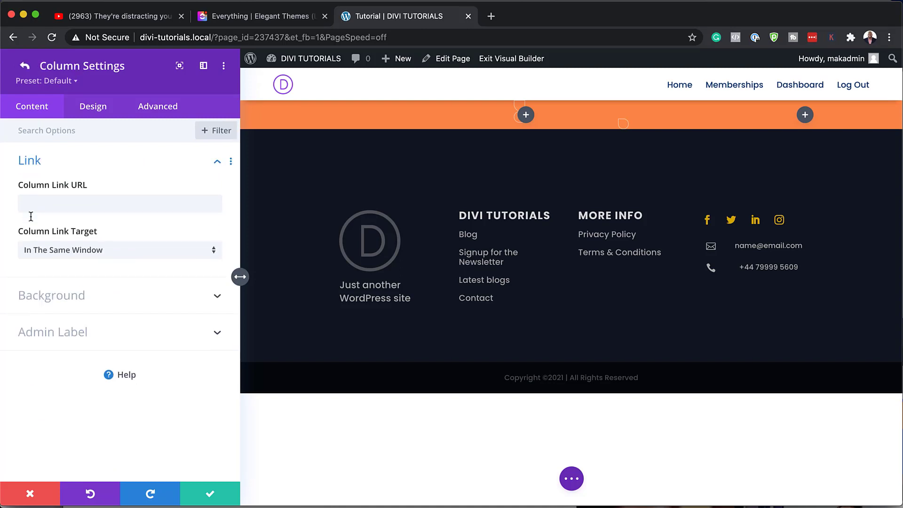
left_click(103, 109)
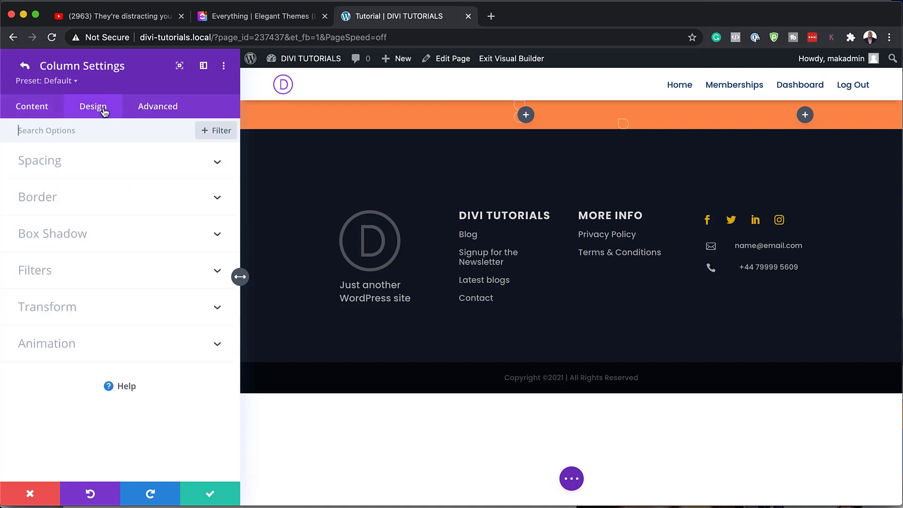
left_click(53, 162)
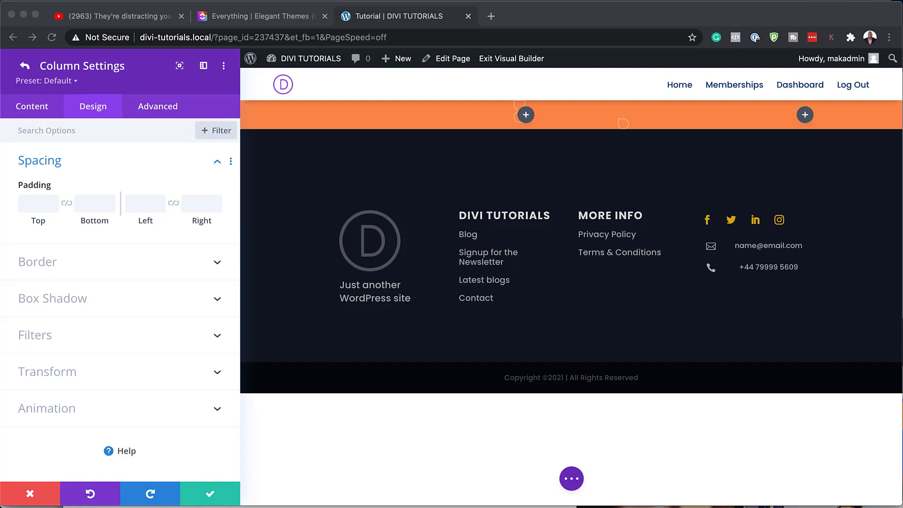
left_click(32, 203)
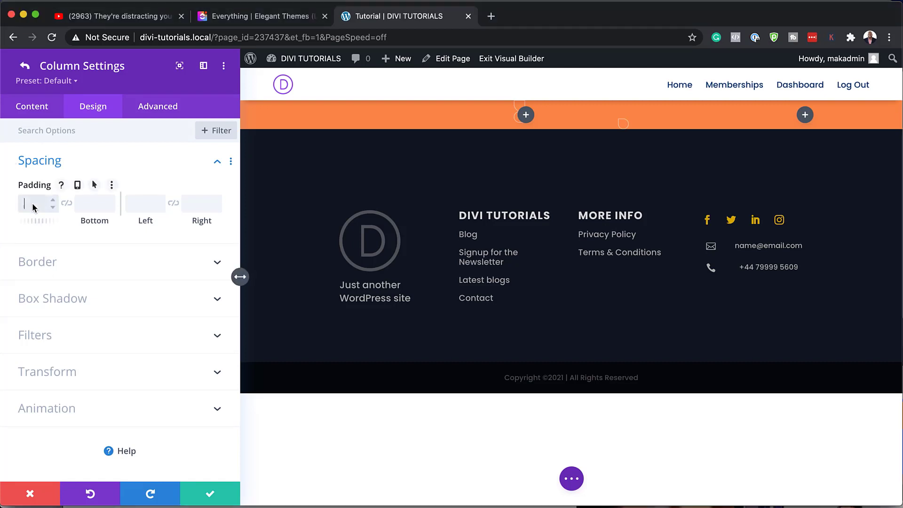
type("22%")
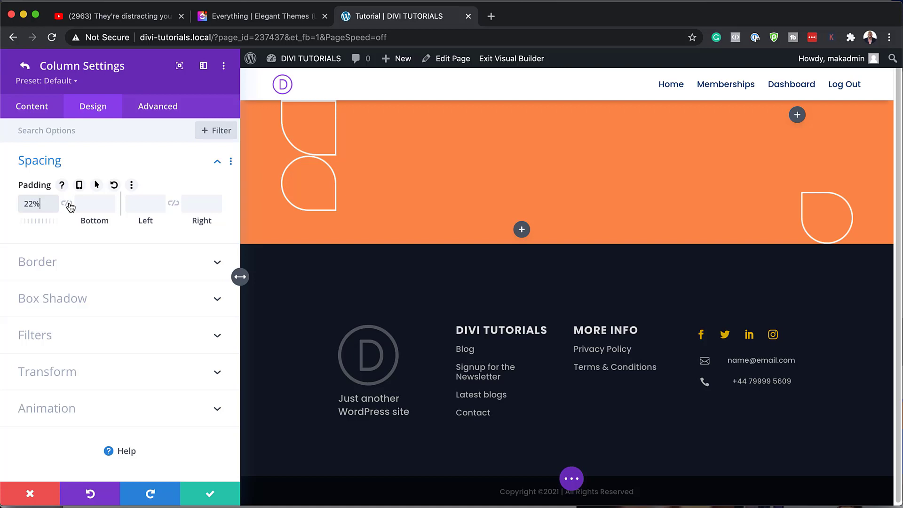
left_click(69, 205)
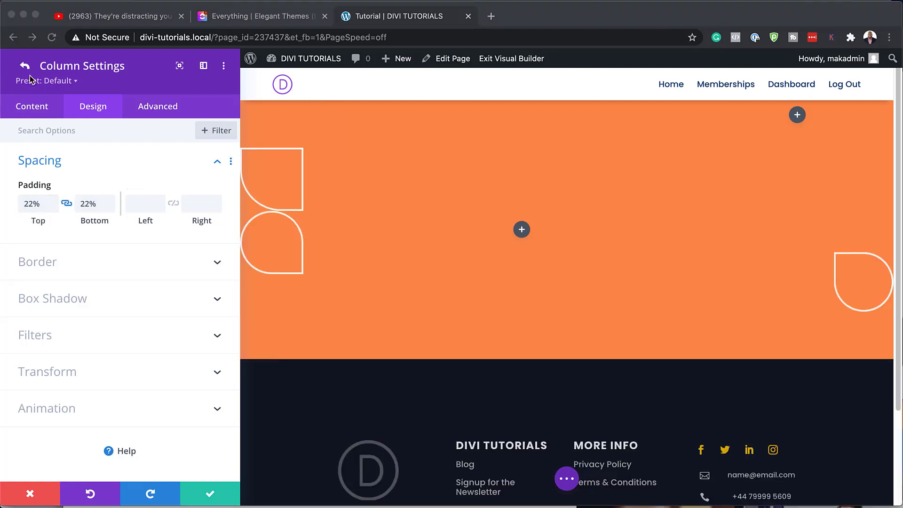
left_click(26, 67)
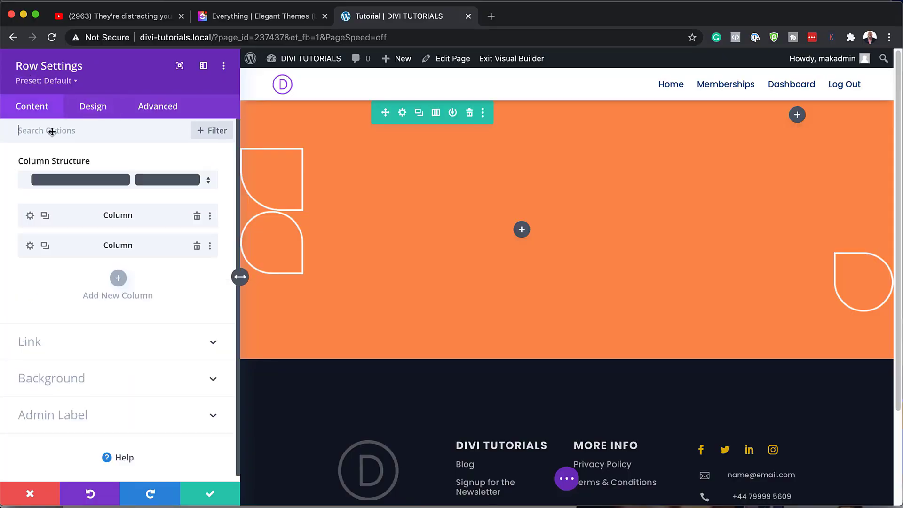
- Give the row's second column a white background color
left_click(28, 246)
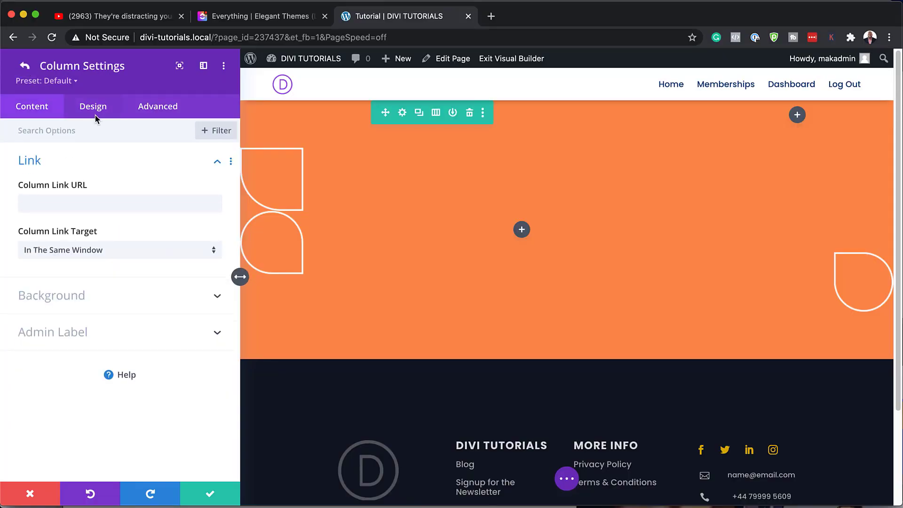
left_click(62, 296)
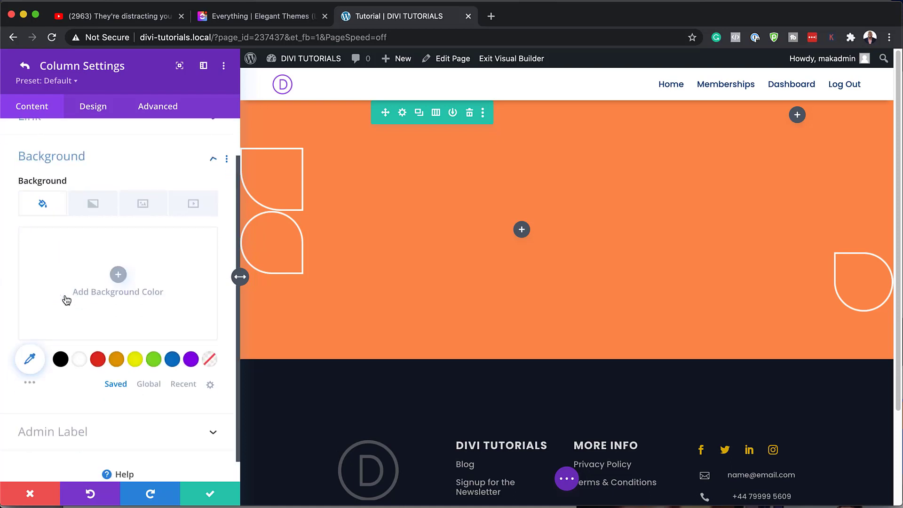
left_click(79, 339)
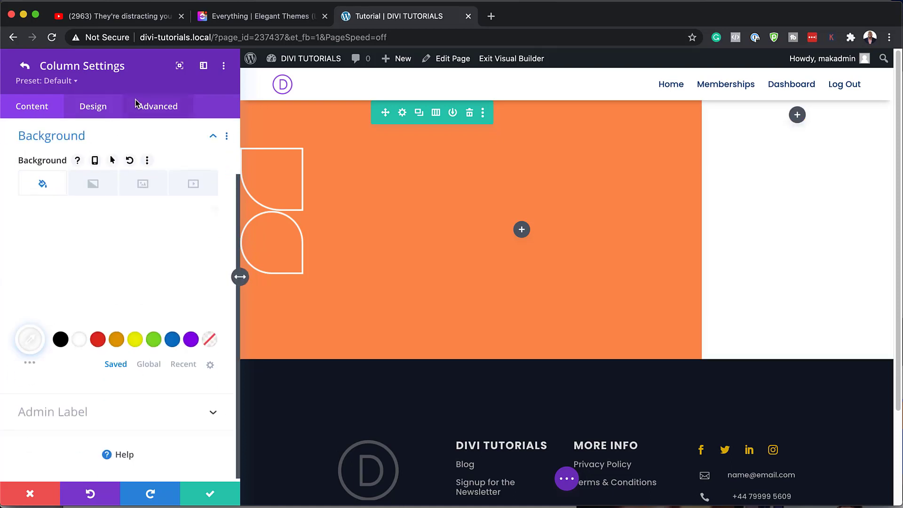
- Apply a Slide animation to the second column with its direction set to Left
left_click(93, 106)
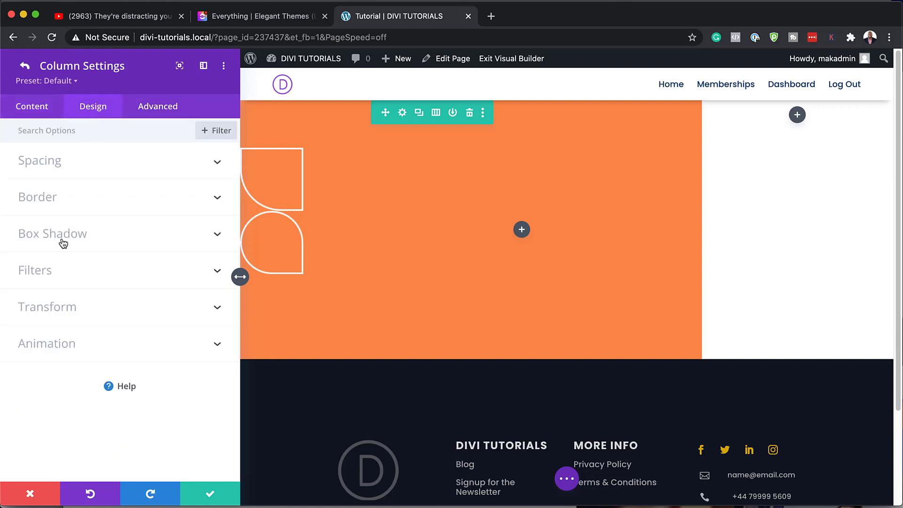
left_click(53, 351)
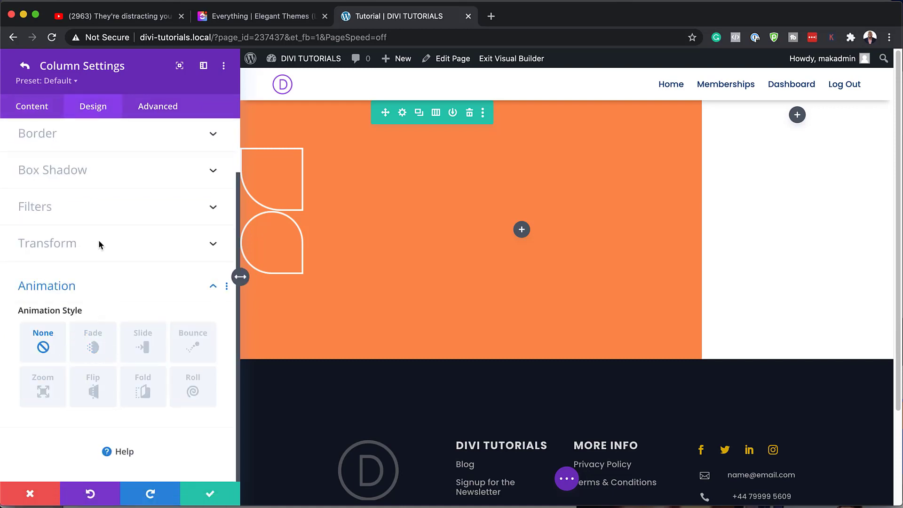
left_click(144, 343)
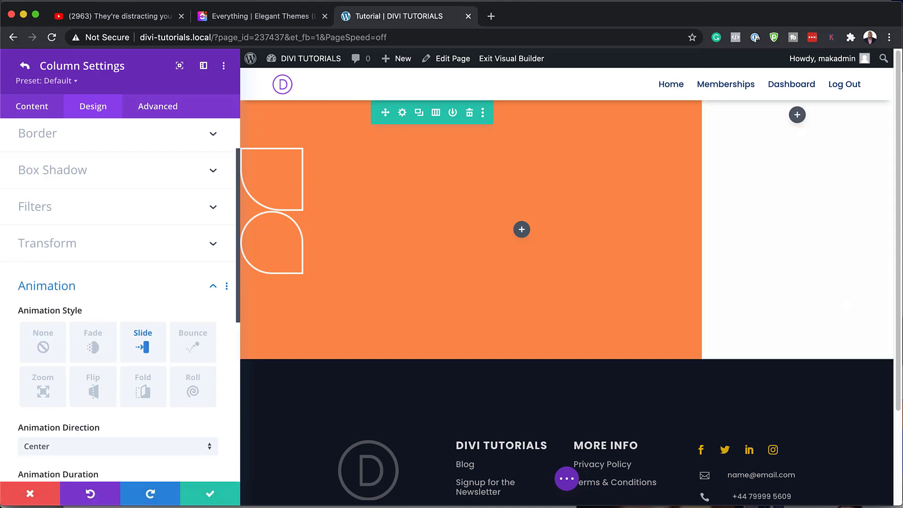
scroll(129, 359, "down", 3)
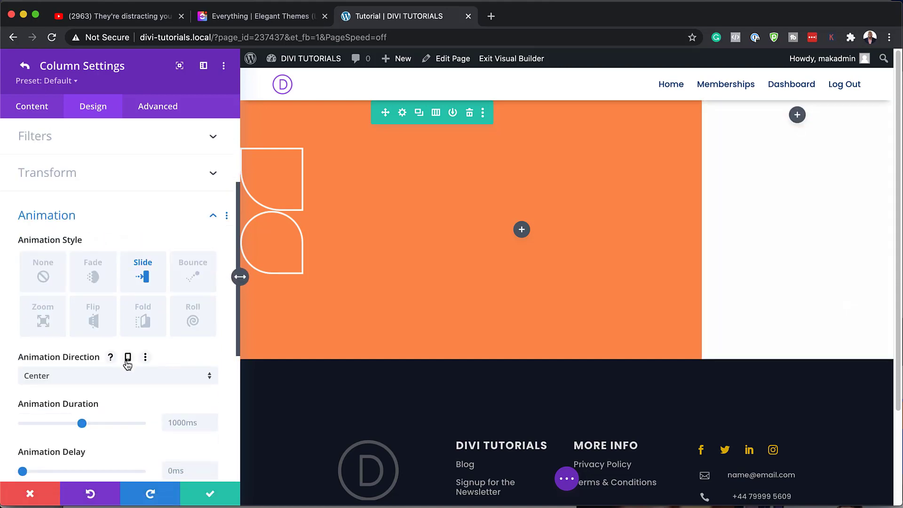
scroll(127, 364, "down", 1)
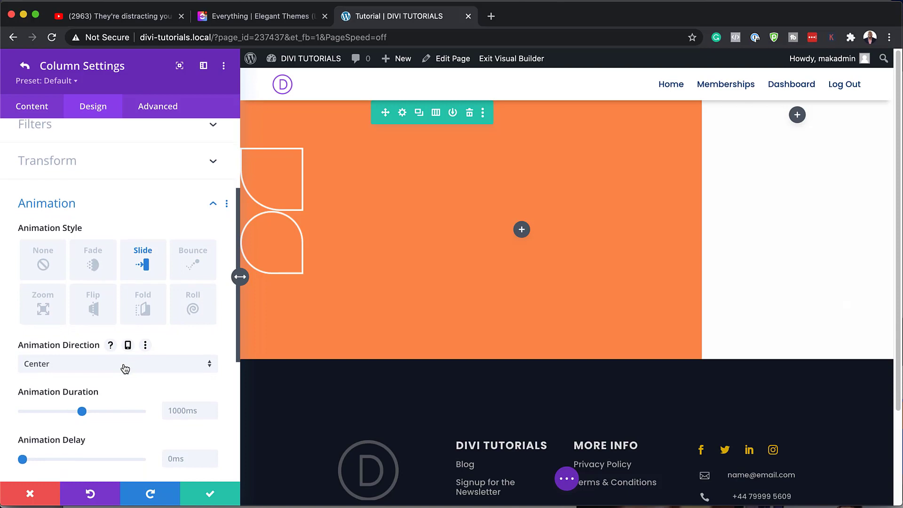
left_click(125, 368)
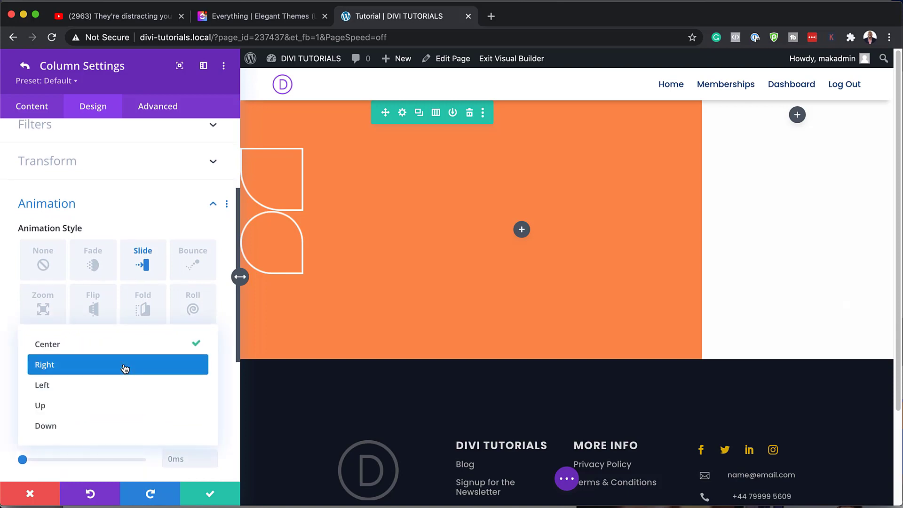
left_click(113, 389)
- Set the second column's animation duration to 1500ms and its intensity to 70%
scroll(103, 374, "down", 3)
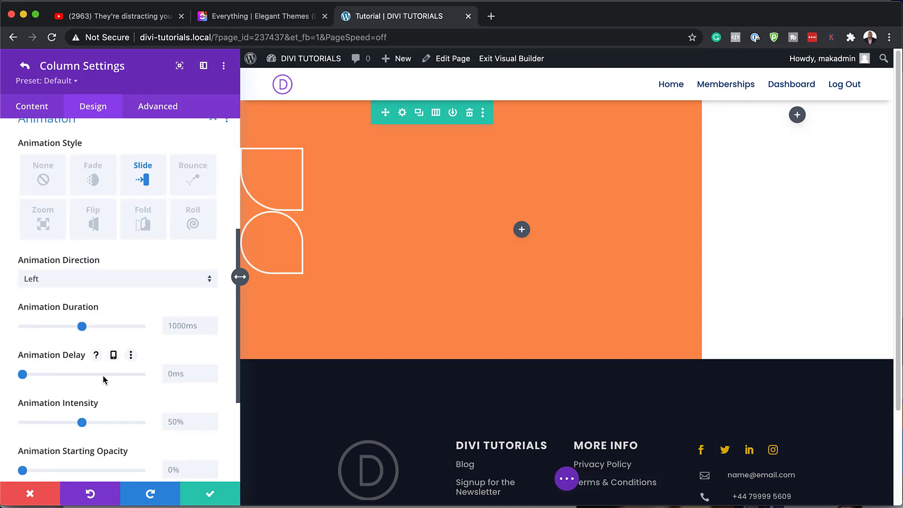
left_click(173, 328)
type("1")
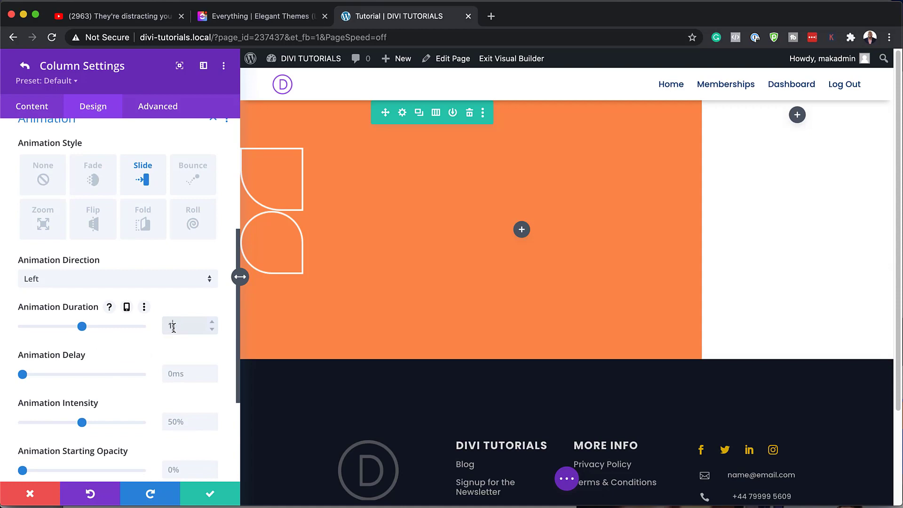
type("500ms")
left_click(162, 424)
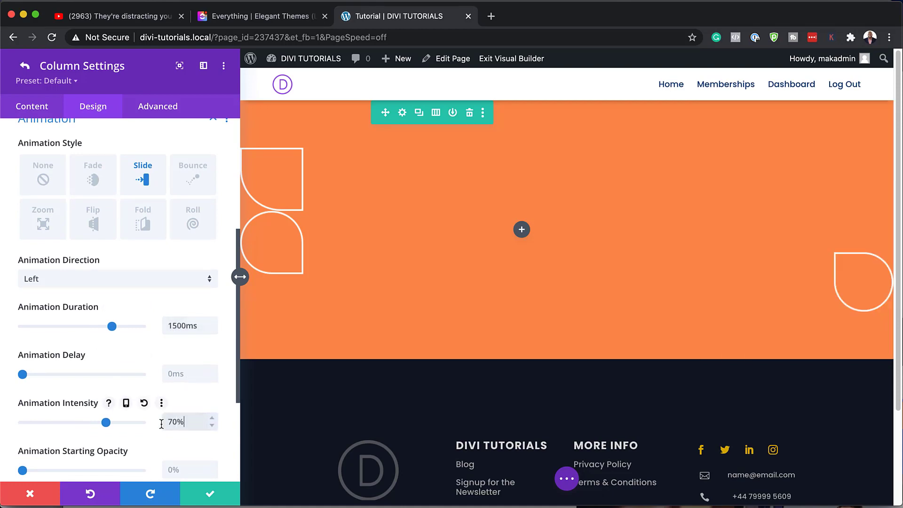
- Set the second column's animation starting opacity to 100% and save the column and row settings
scroll(218, 389, "down", 1)
scroll(218, 384, "down", 3)
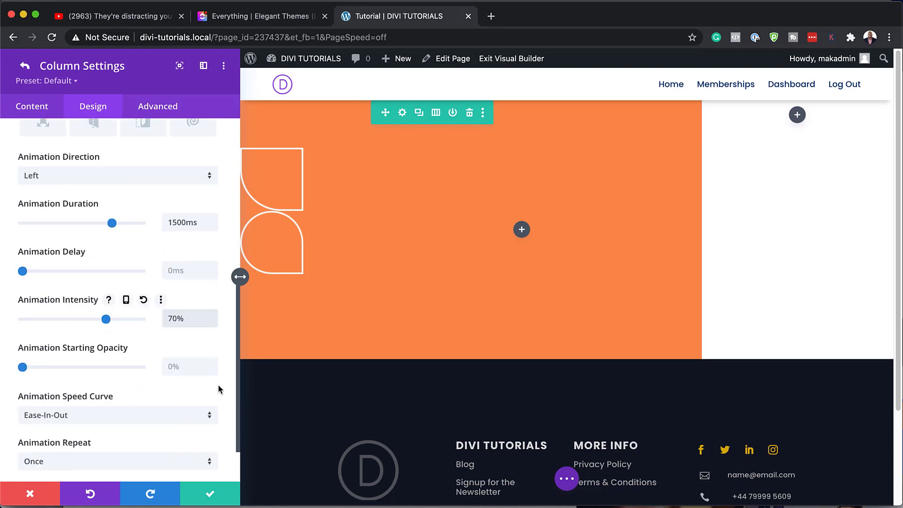
left_click_drag(22, 367, 175, 379)
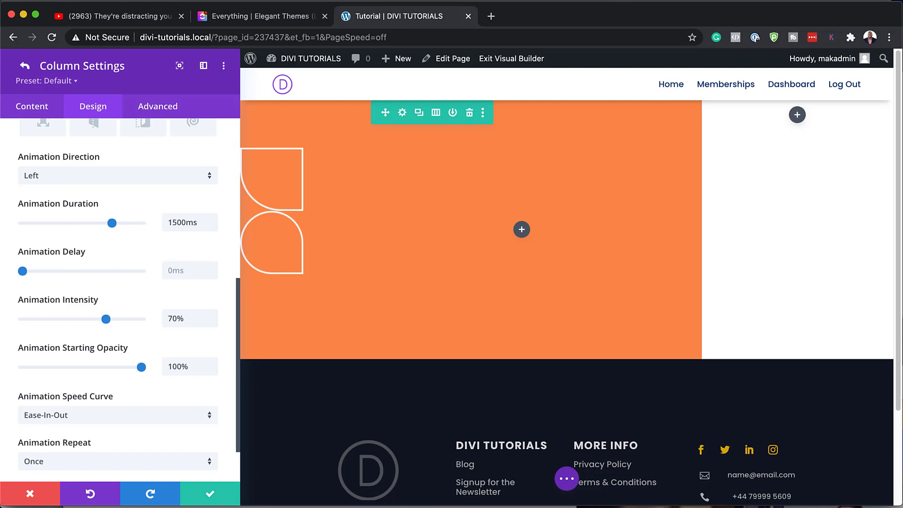
left_click(210, 494)
left_click(208, 493)
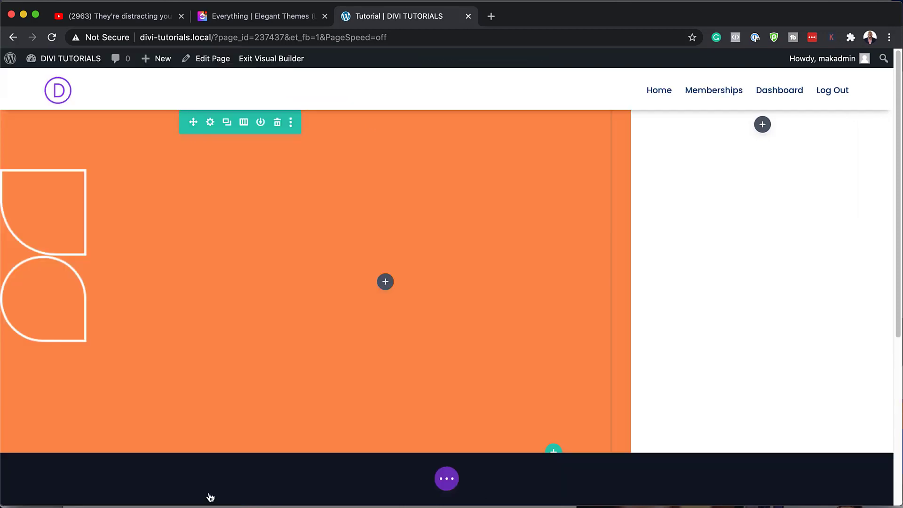
- Add a Text module to the row's orange first column
left_click(386, 282)
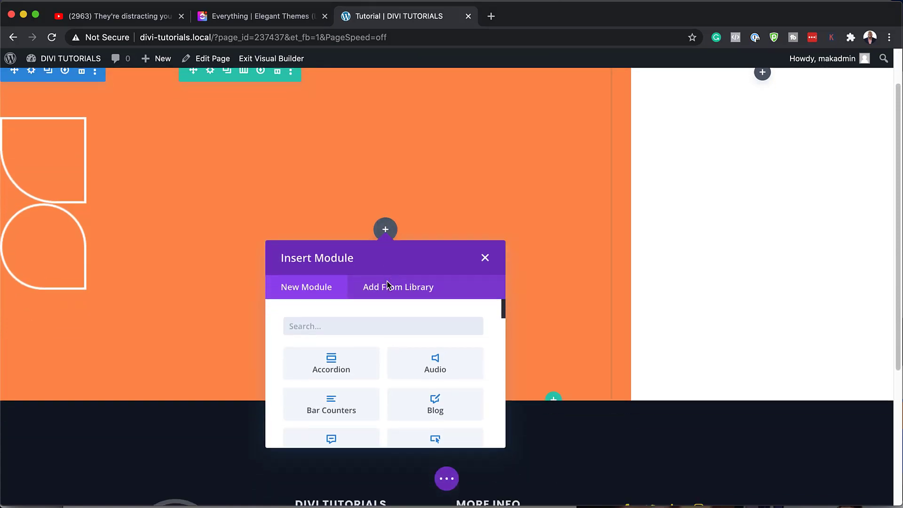
type("text")
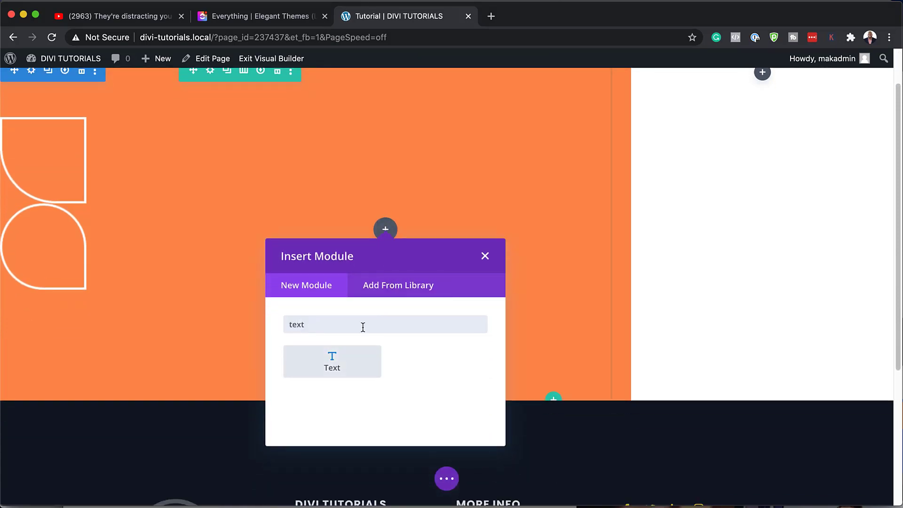
left_click(347, 369)
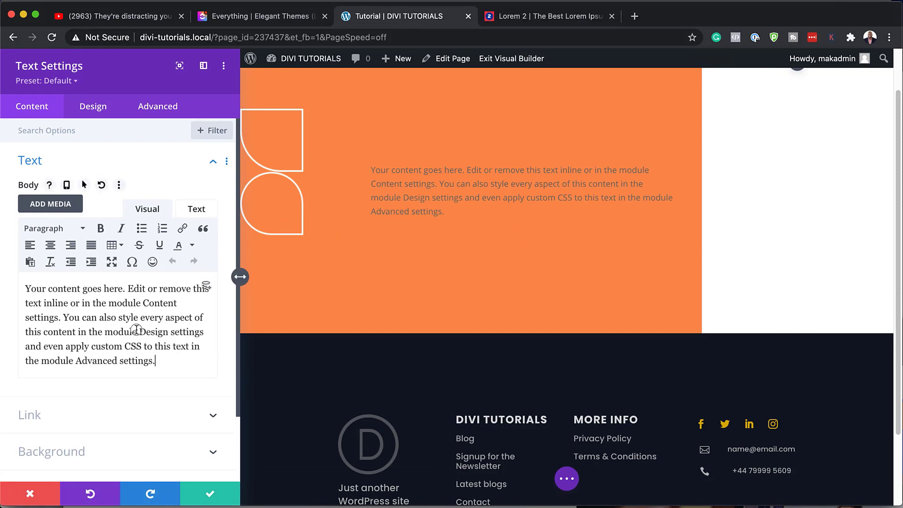
- Replace the text module's placeholder content with "Lorem ipsum dolor" and format it as Heading 1
left_click_drag(174, 360, 24, 263)
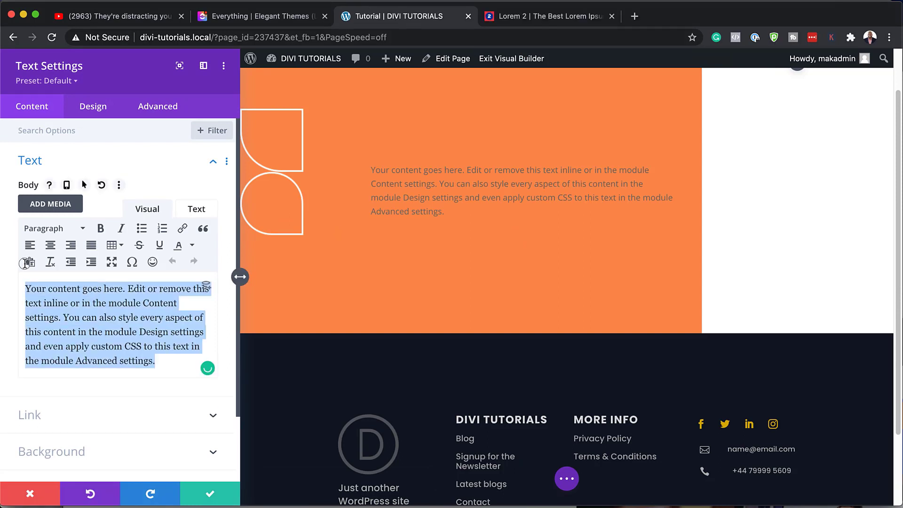
type("Lorem ipsum dolor")
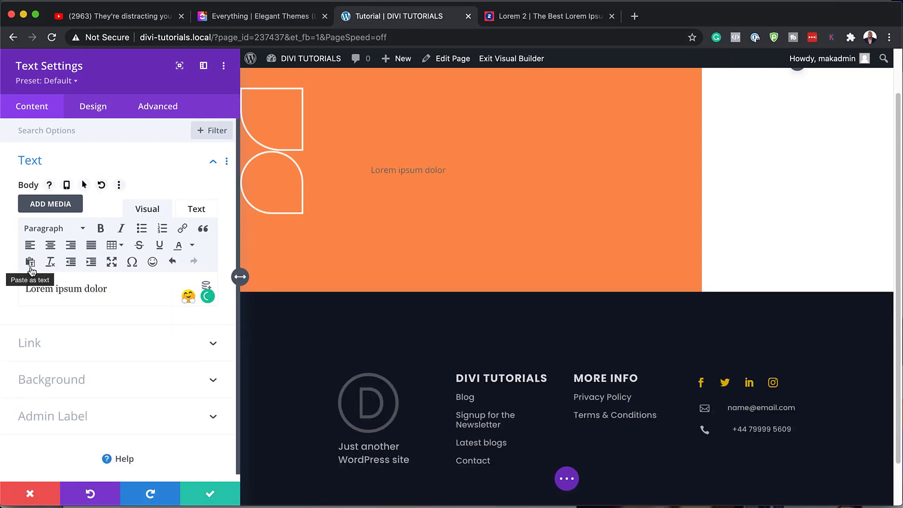
left_click_drag(125, 288, 16, 277)
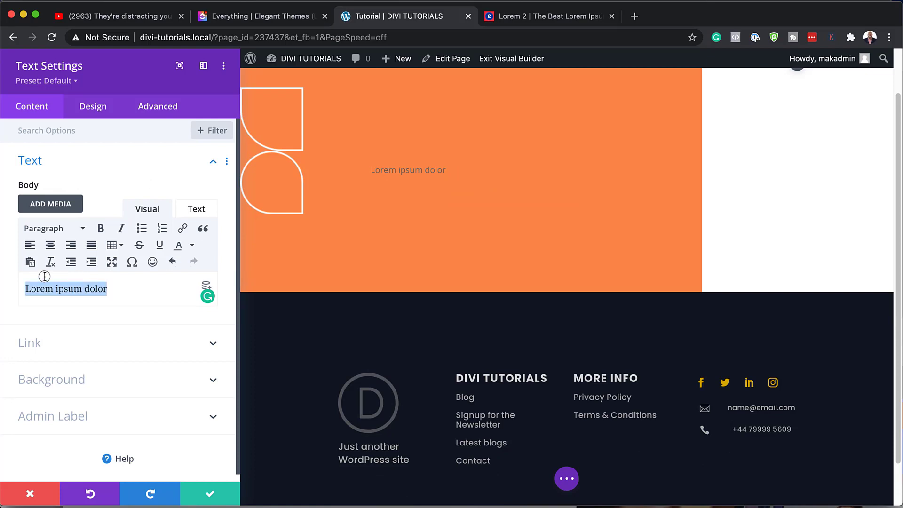
left_click(43, 229)
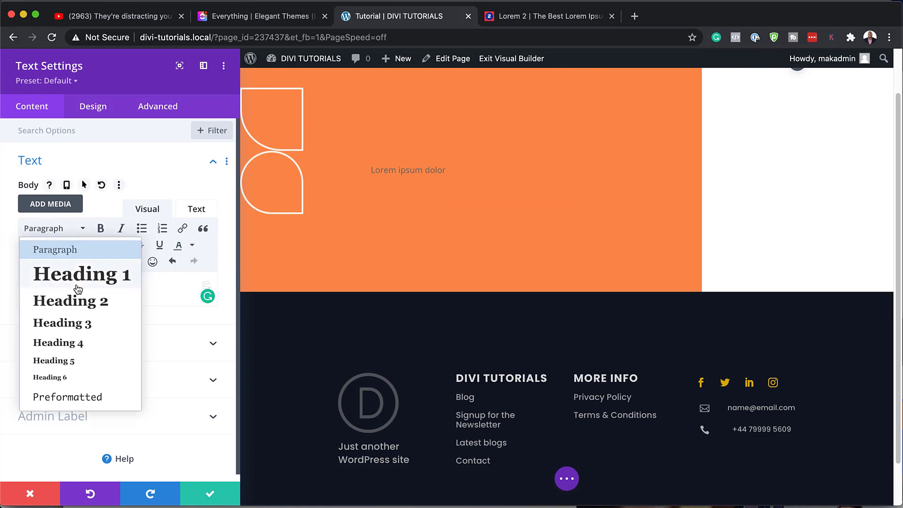
left_click(83, 277)
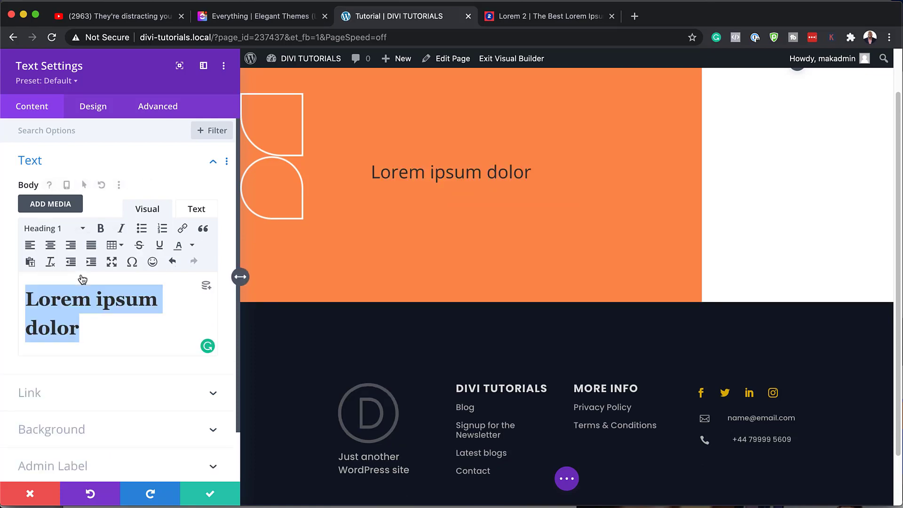
- Set the font of the text module's H1 heading to Oswald
left_click(105, 112)
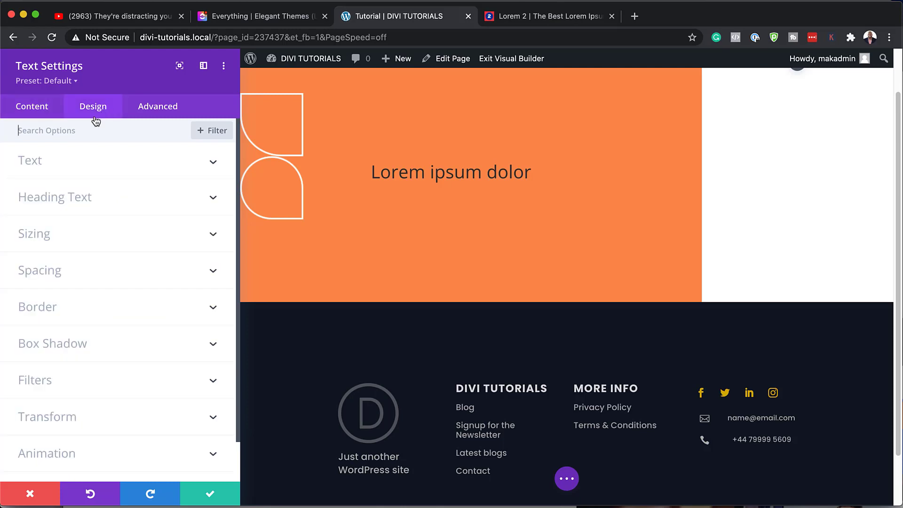
left_click(47, 197)
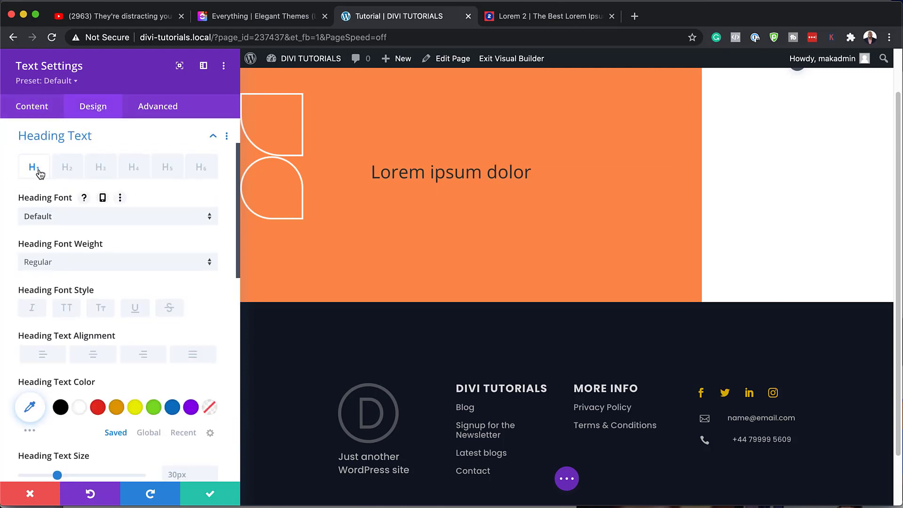
left_click(79, 222)
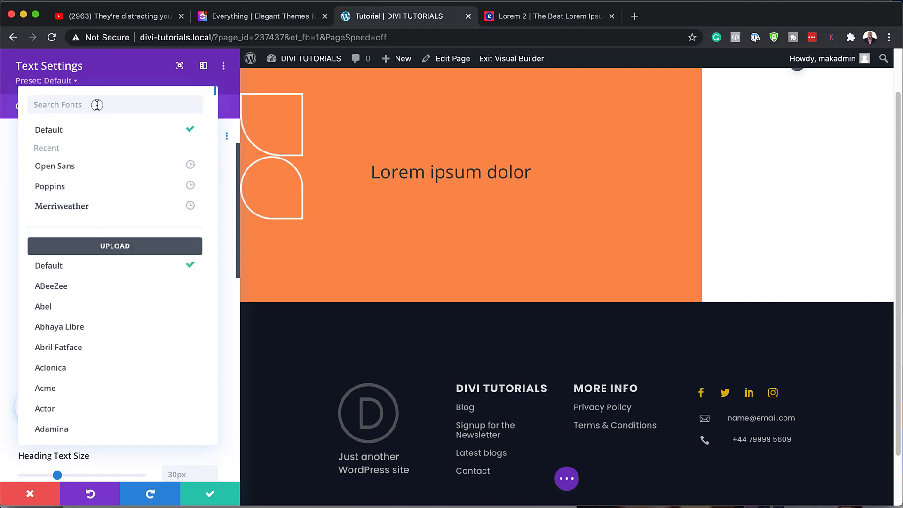
type("osw")
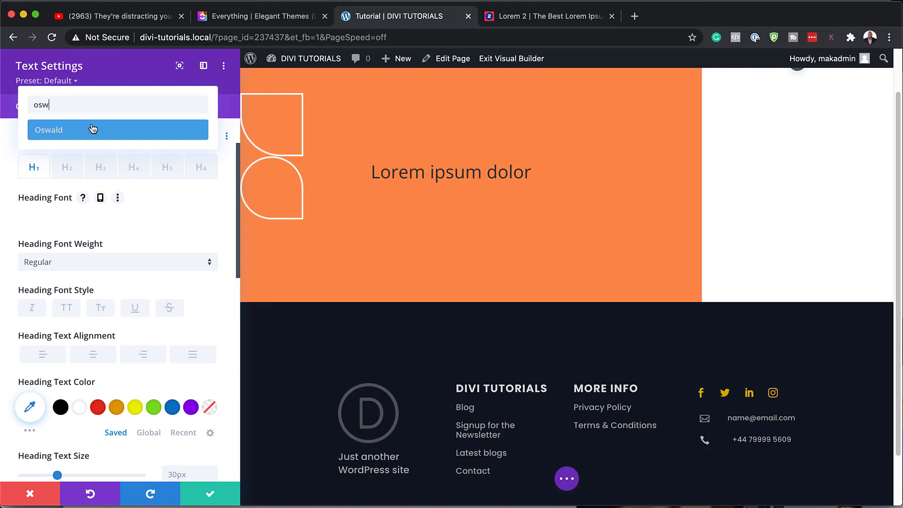
left_click(78, 139)
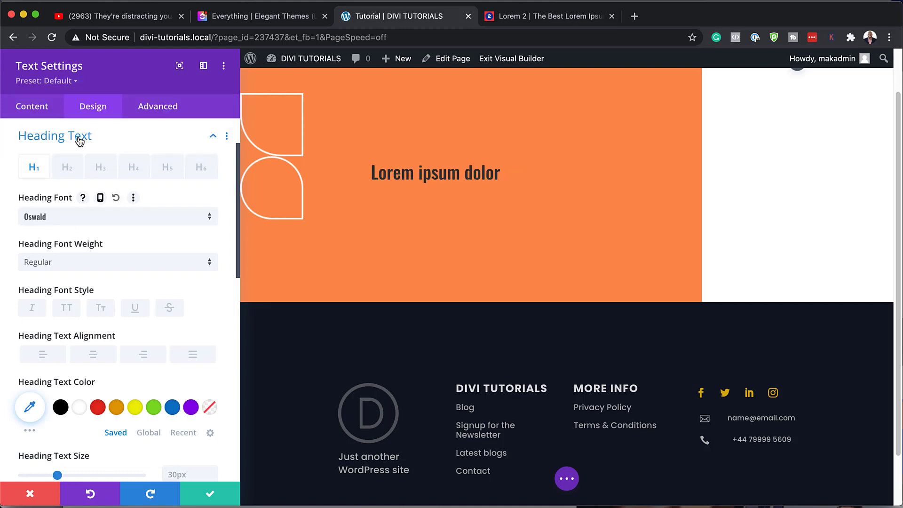
- Make the H1 heading text uppercase and color it white
left_click(66, 309)
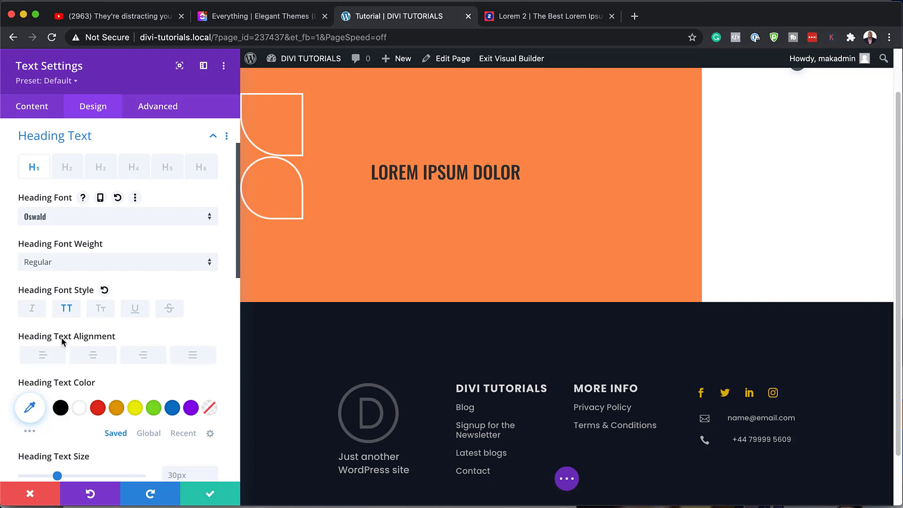
scroll(77, 396, "down", 1)
left_click(81, 403)
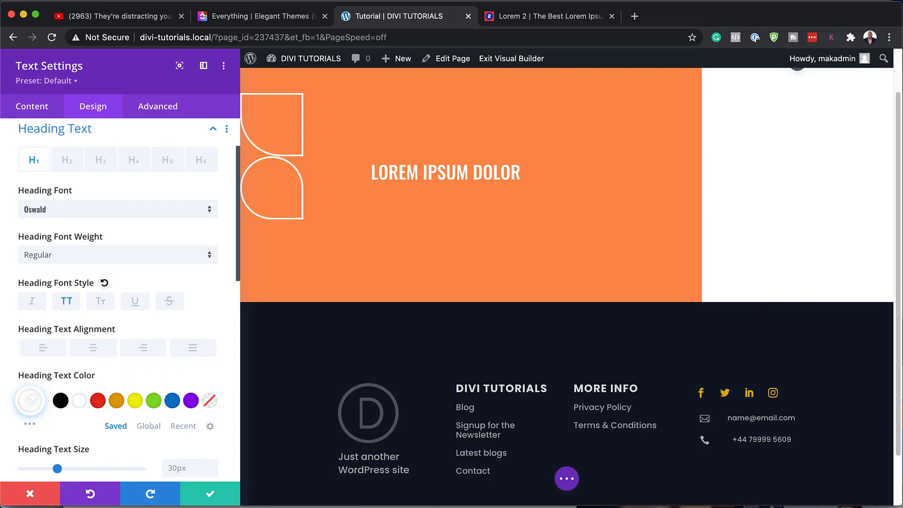
- Set the heading text size to 120px for desktop
scroll(155, 329, "down", 5)
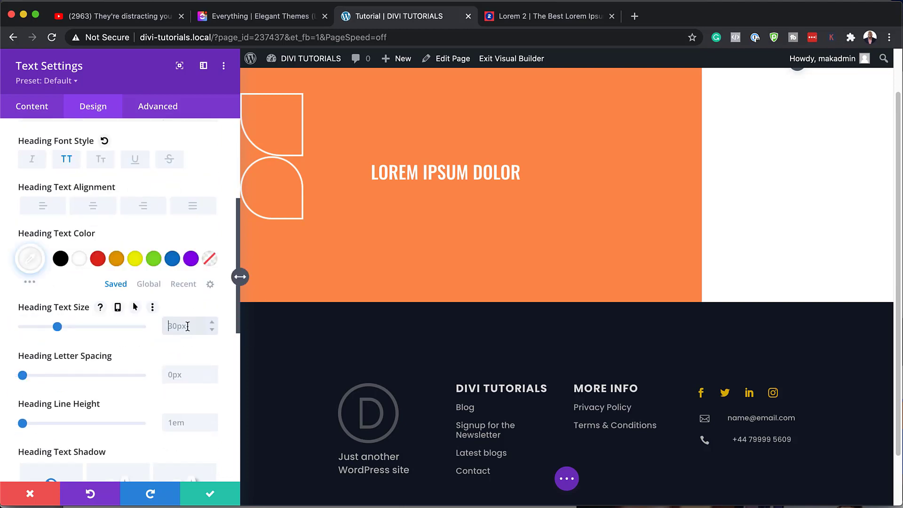
left_click(187, 326)
type("120")
key("Return")
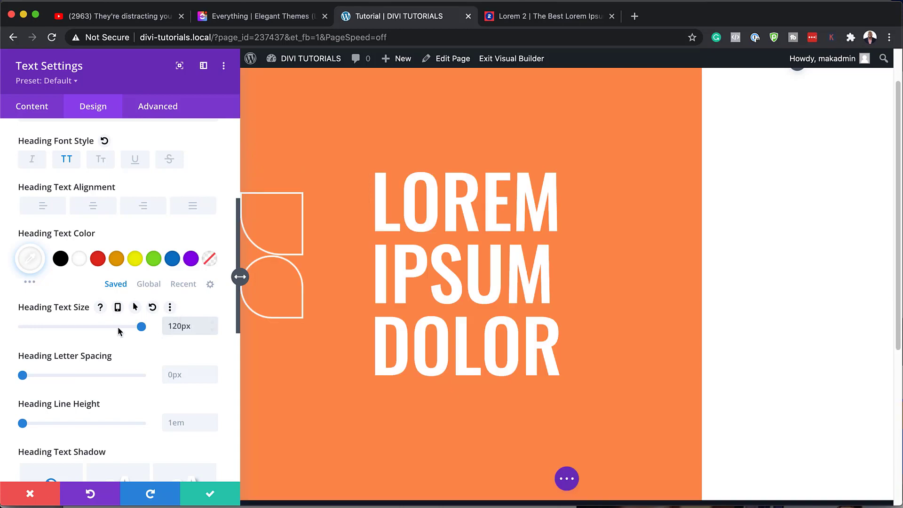
- Set responsive heading text sizes of 70px for tablet and 60px for phone, and return to the desktop view
left_click(117, 307)
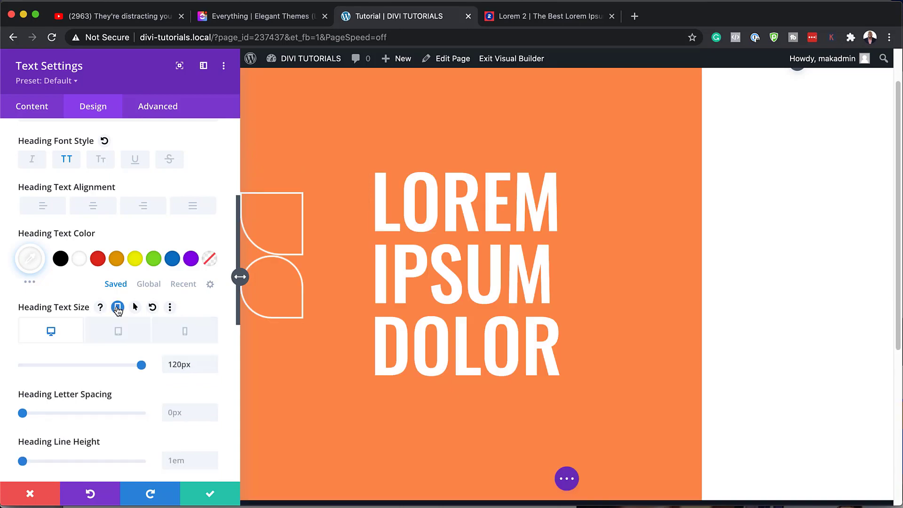
left_click(120, 333)
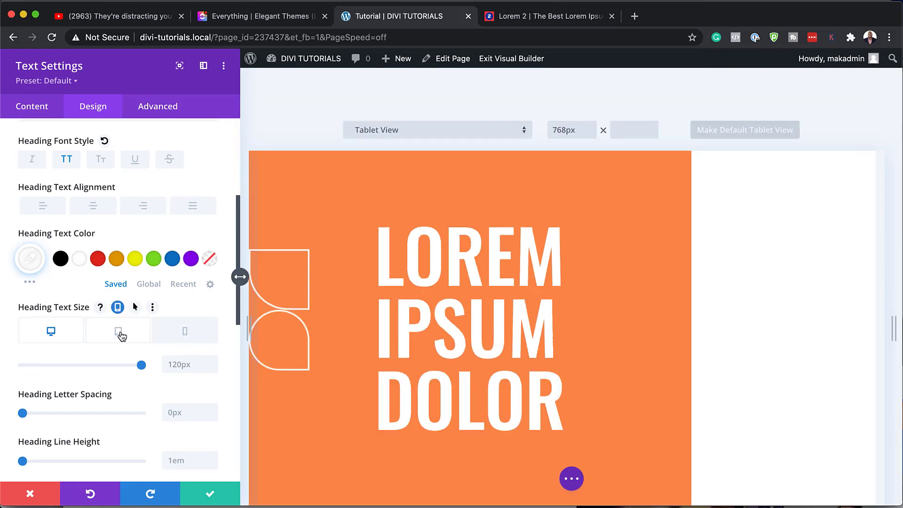
left_click(175, 361)
type("70")
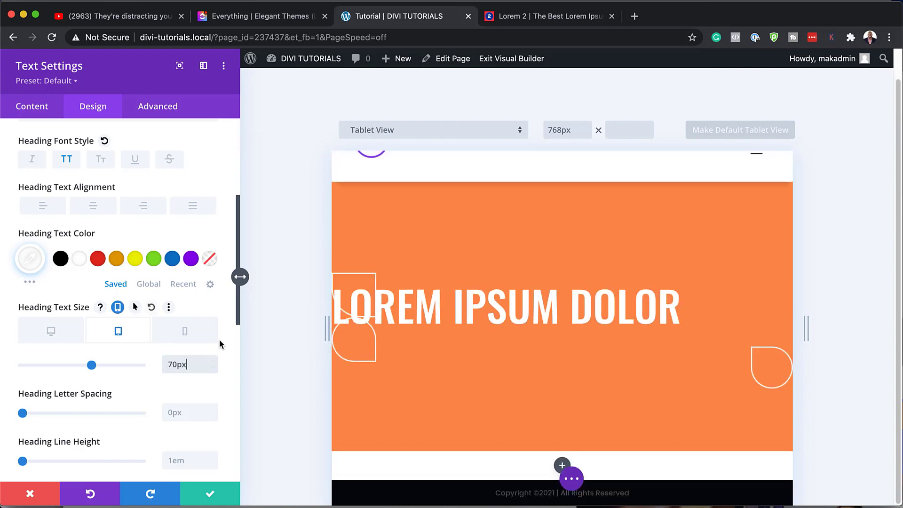
left_click(185, 332)
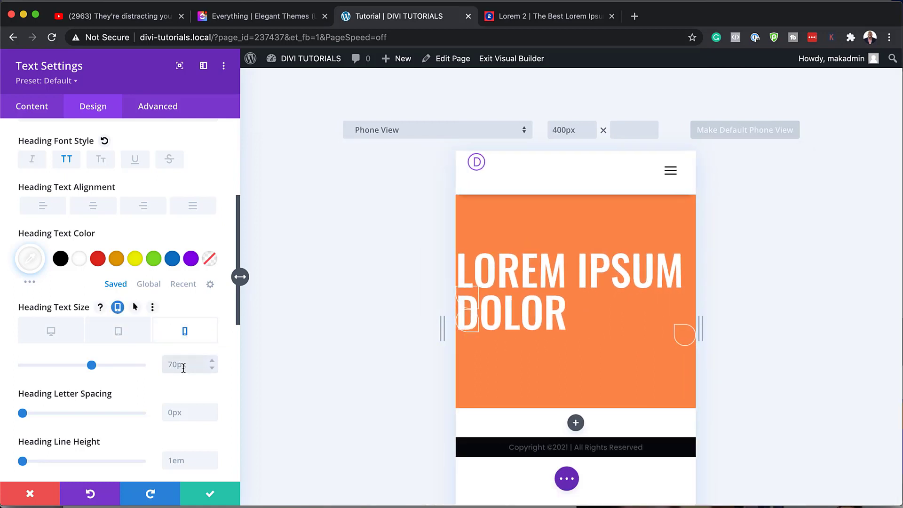
left_click(184, 368)
type("60px")
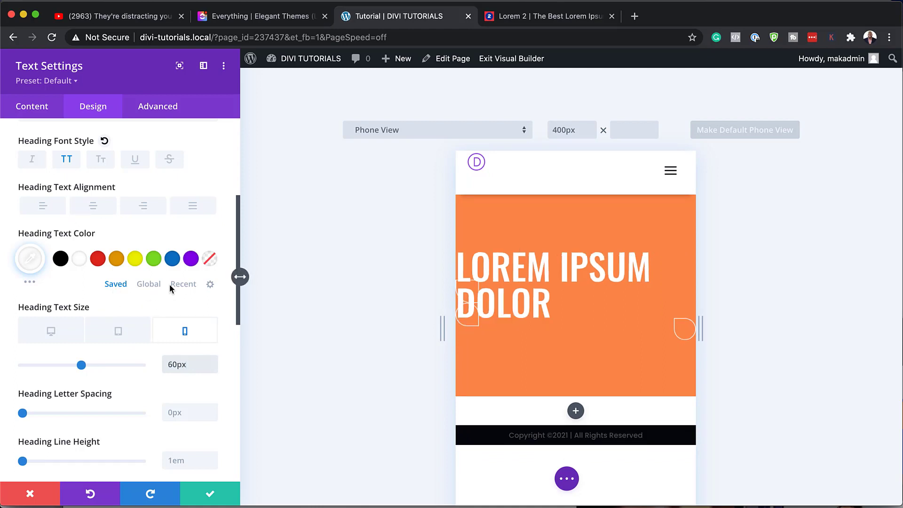
left_click(51, 330)
- Set the text module's desktop width to 75%
scroll(133, 308, "down", 10)
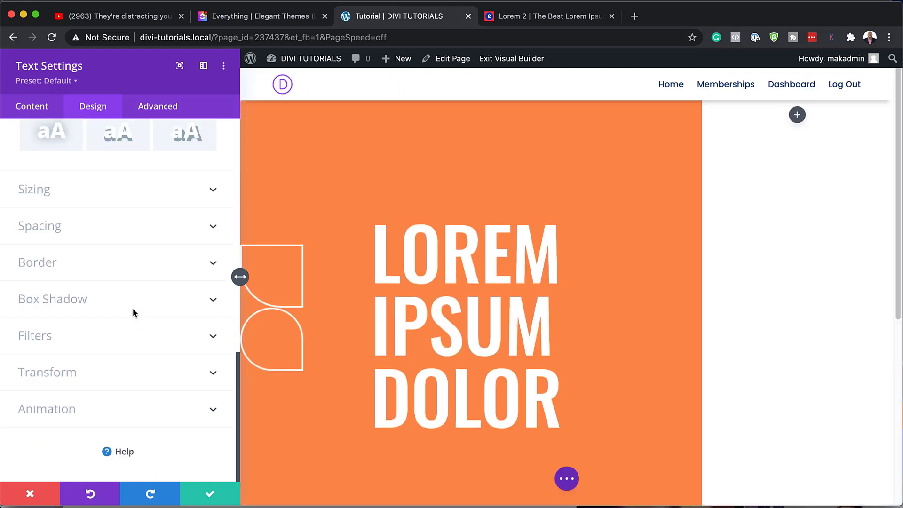
left_click(46, 191)
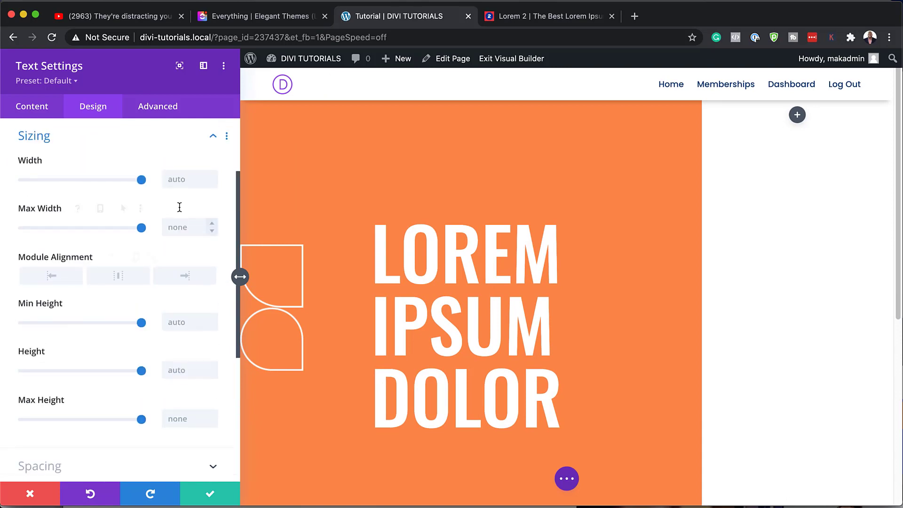
left_click(184, 179)
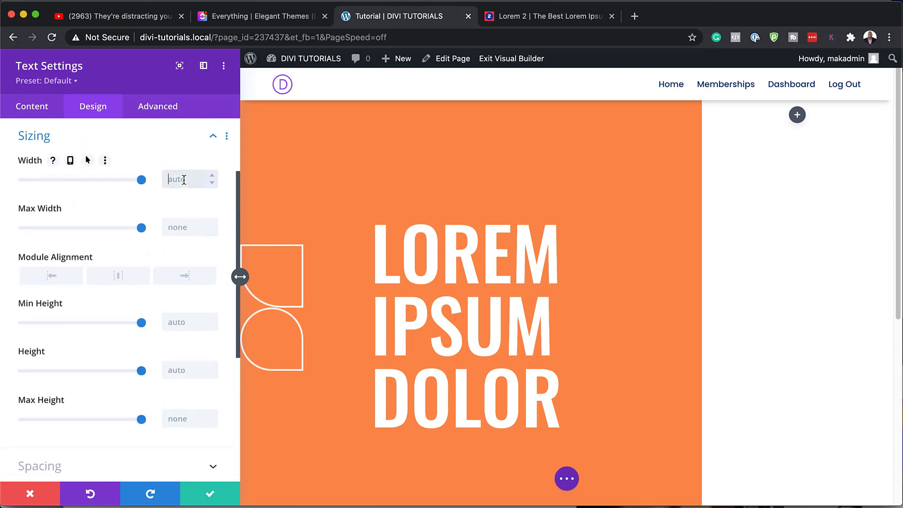
type("75")
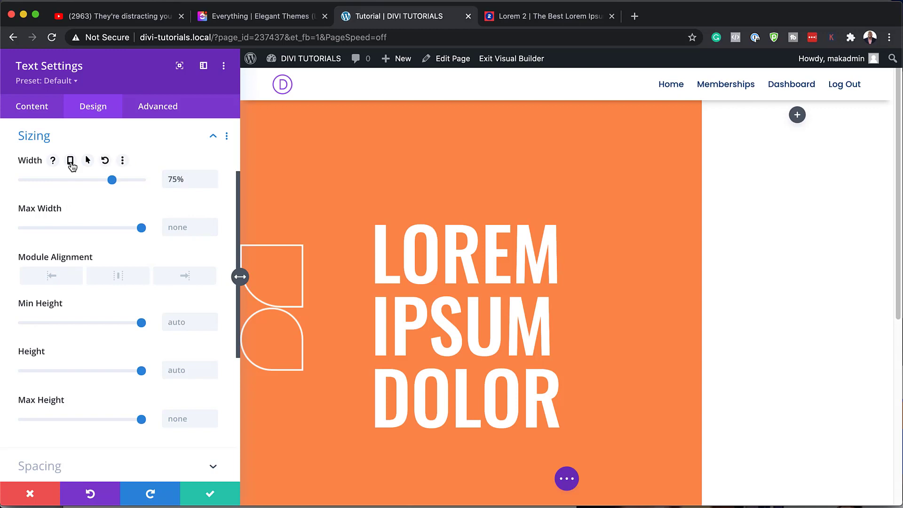
- Set the text module's tablet width to 100% and return to its desktop width setting
left_click(70, 161)
left_click(123, 186)
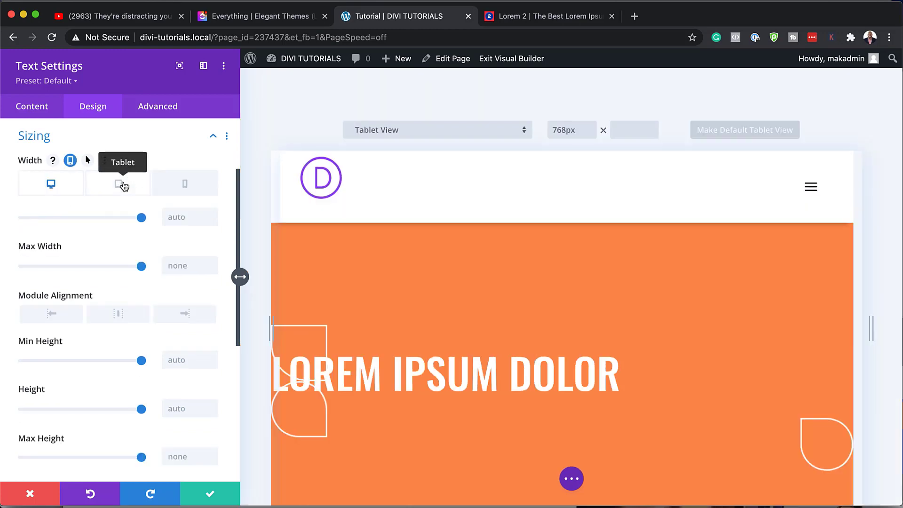
left_click(177, 215)
type("100%")
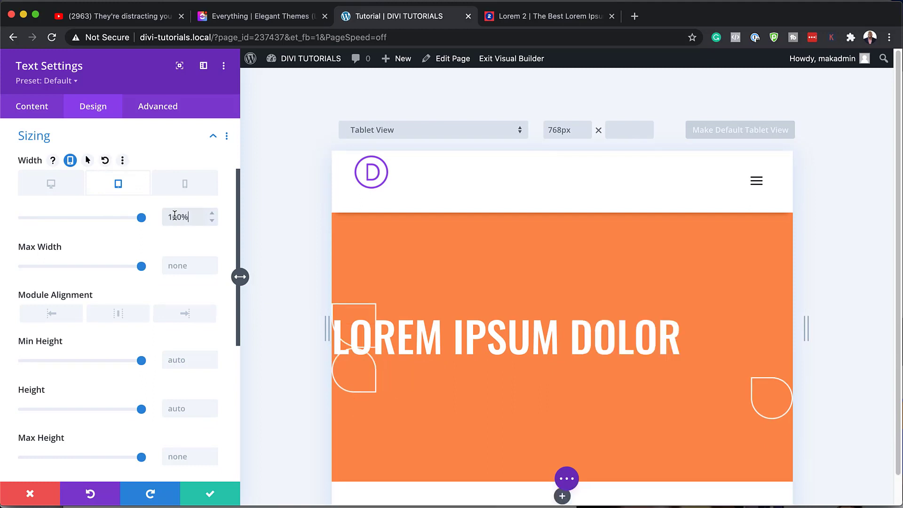
left_click(57, 184)
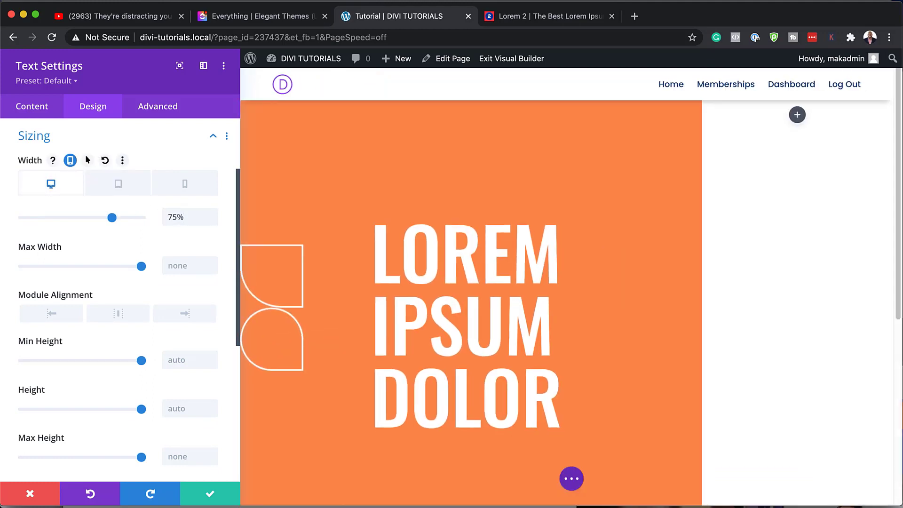
- Set the text module's alignment to left and save its settings
left_click(46, 316)
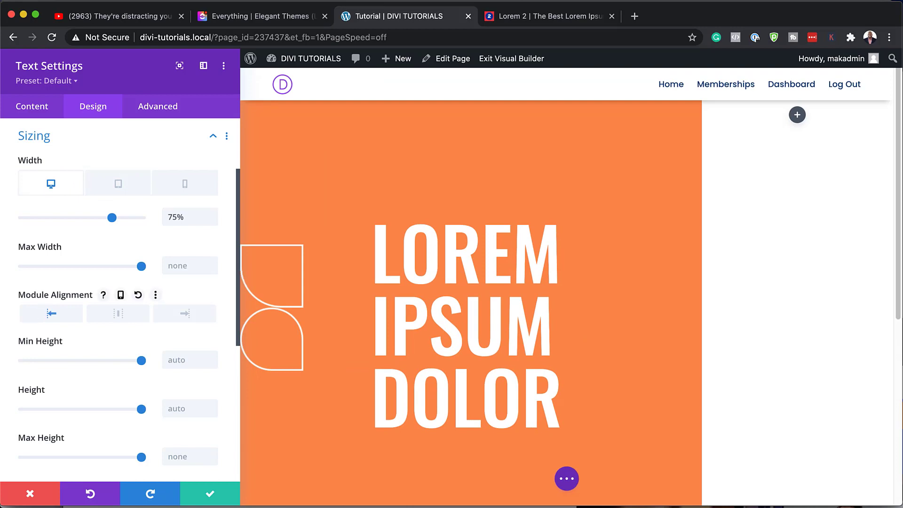
left_click(211, 494)
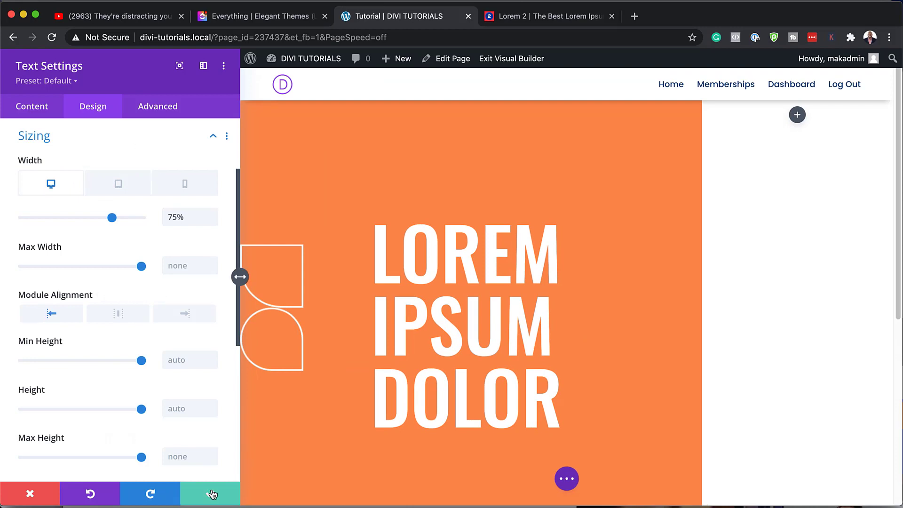
scroll(366, 324, "down", 3)
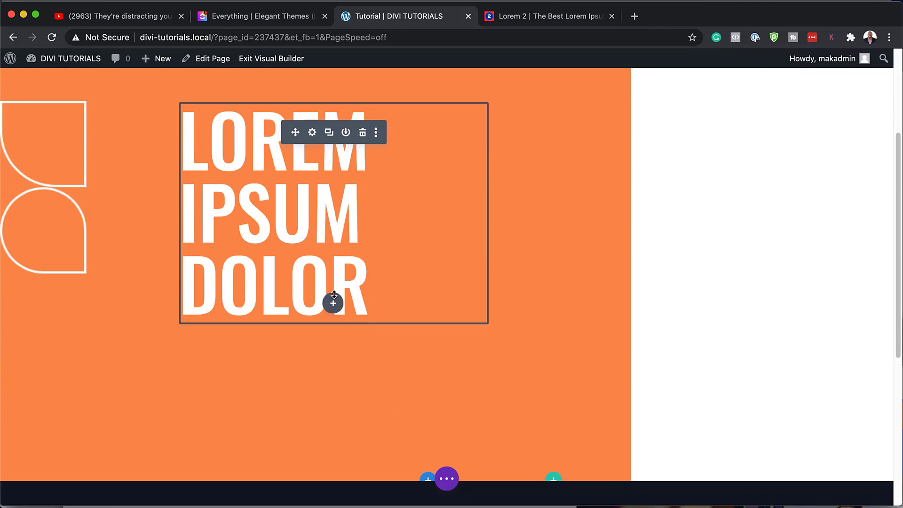
- Insert a Text module below the heading and replace its body with the placeholder paragraph starting "Praesent dapibus, neque id cursus faucibus"
left_click(334, 307)
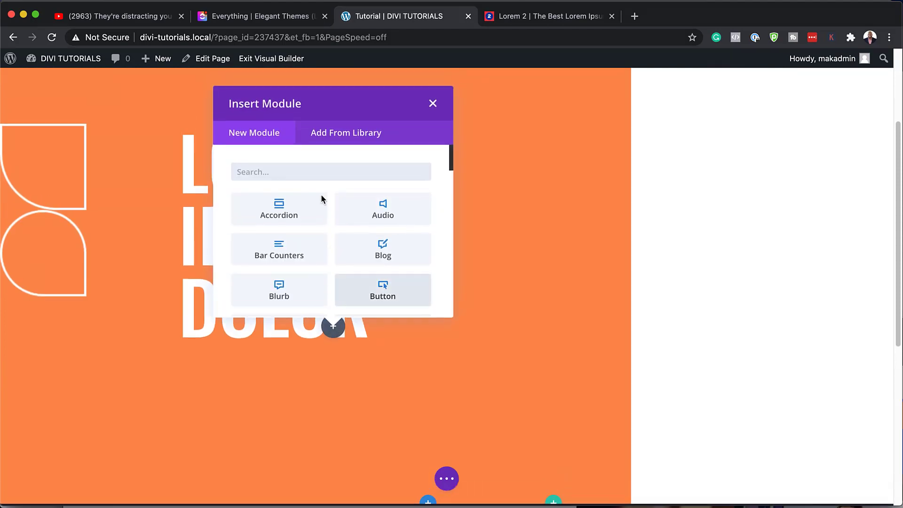
type("text")
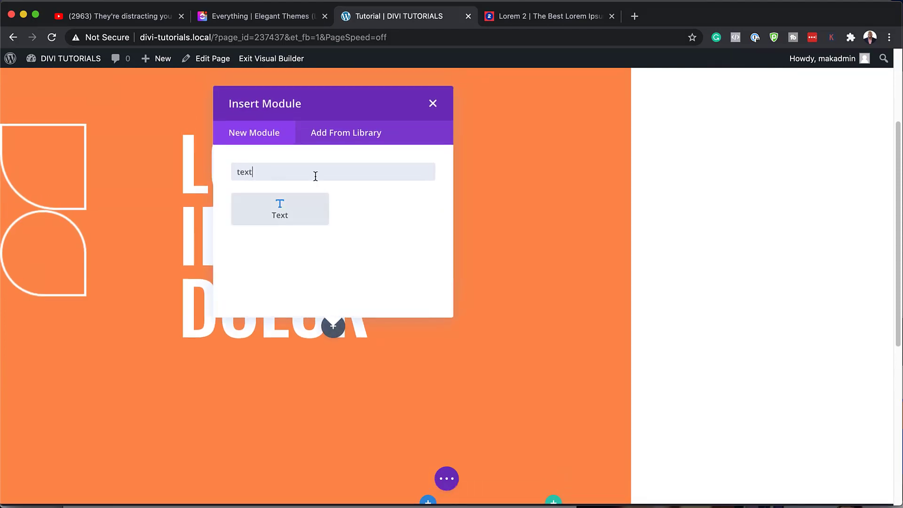
left_click(298, 208)
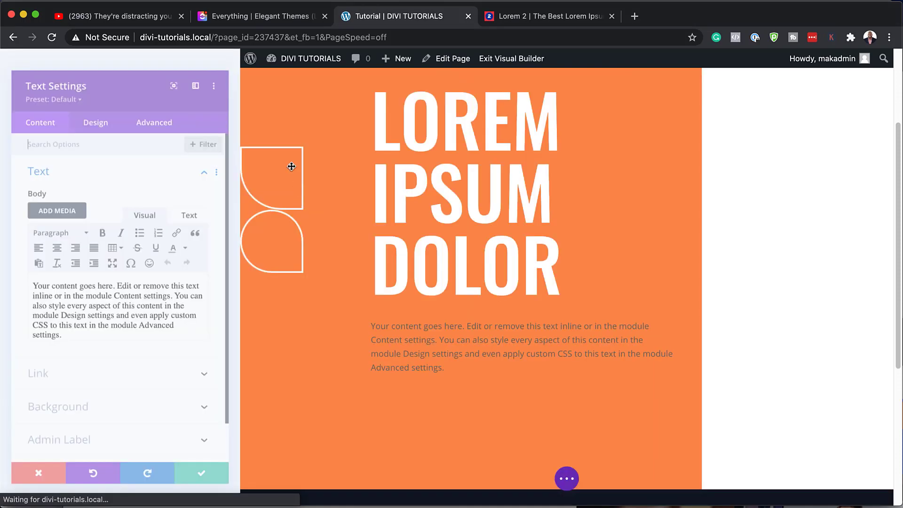
left_click_drag(160, 361, 35, 275)
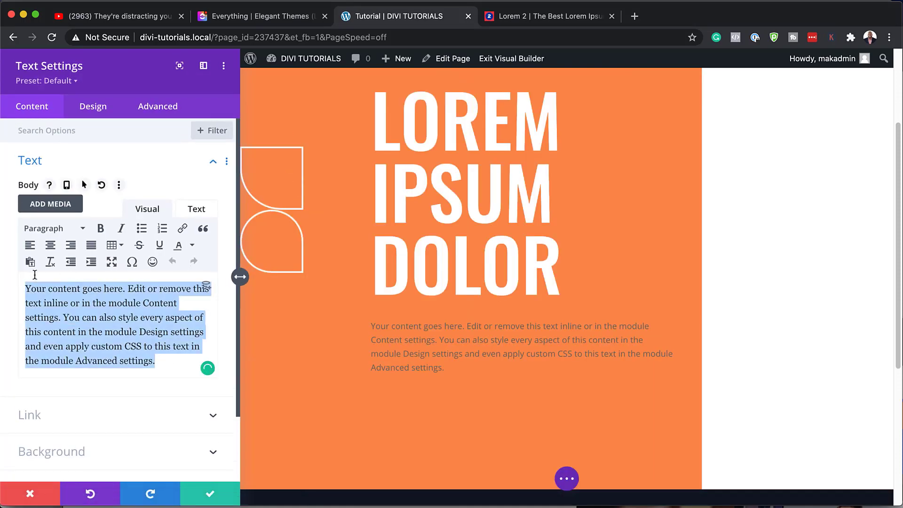
type("Praesent dapibus, neque id cursus faucibus, tortor neque egestas auguae, eu vulputate magna eros eu erat. Aliquam erat volutpat. Nam dui mi, tincidunt quis, accumsan porttitor, facilisis luctus, metus.")
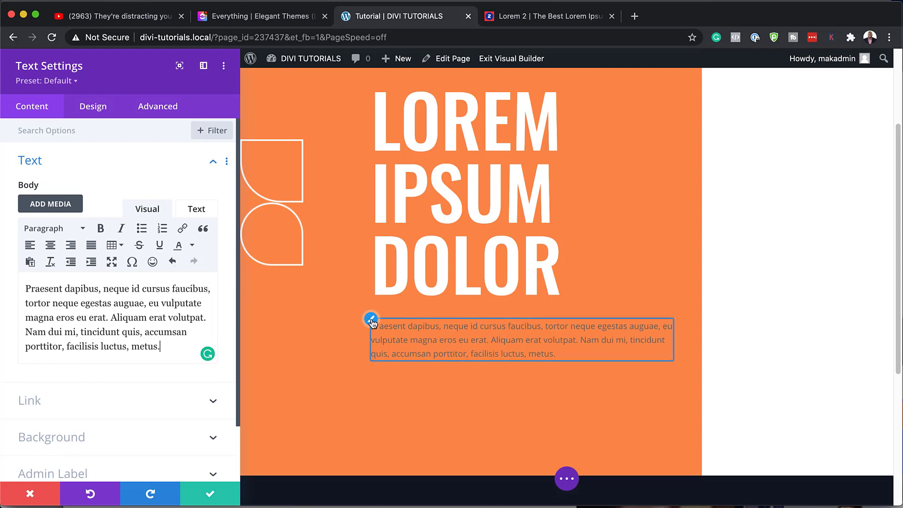
- Set the new paragraph's font to Open Sans and its text color to white (#ffffff)
left_click(371, 320)
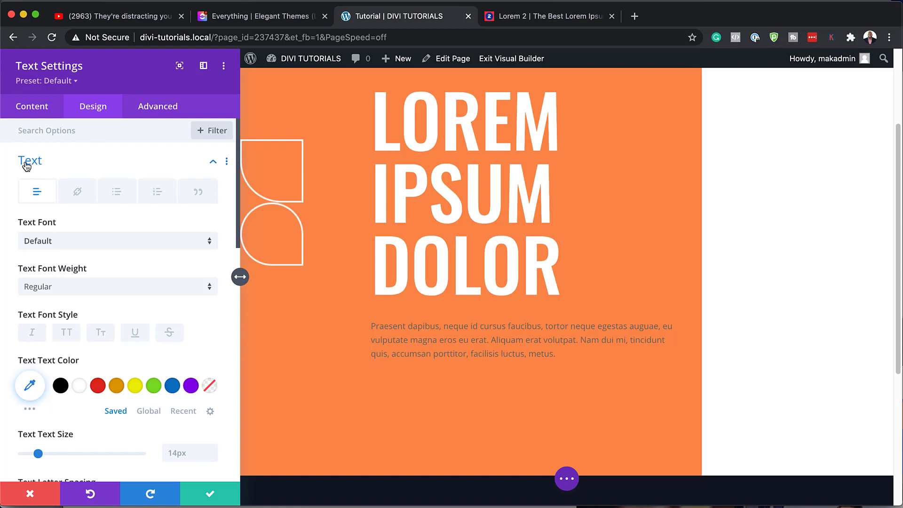
left_click(91, 246)
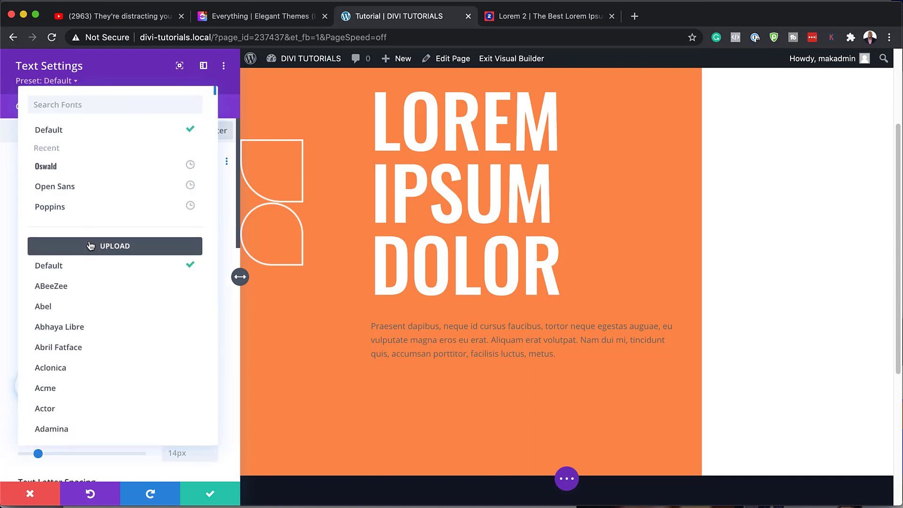
left_click(78, 185)
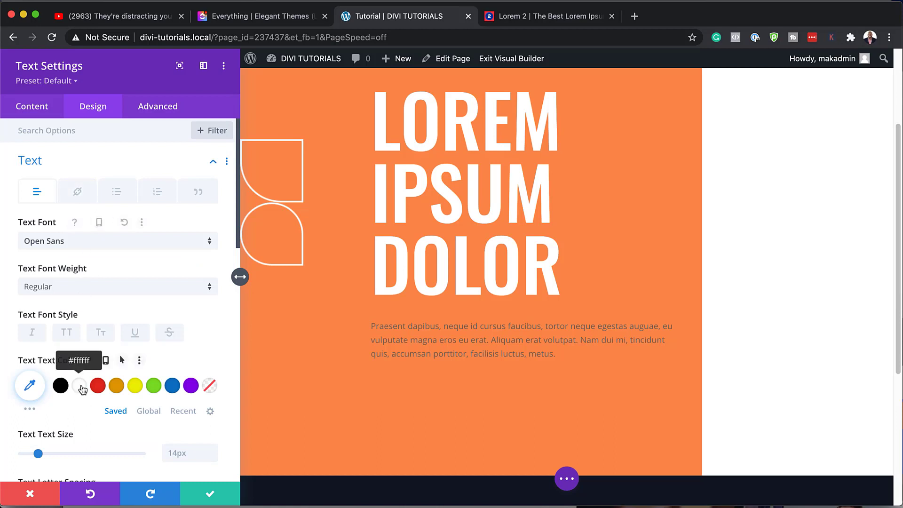
left_click(80, 387)
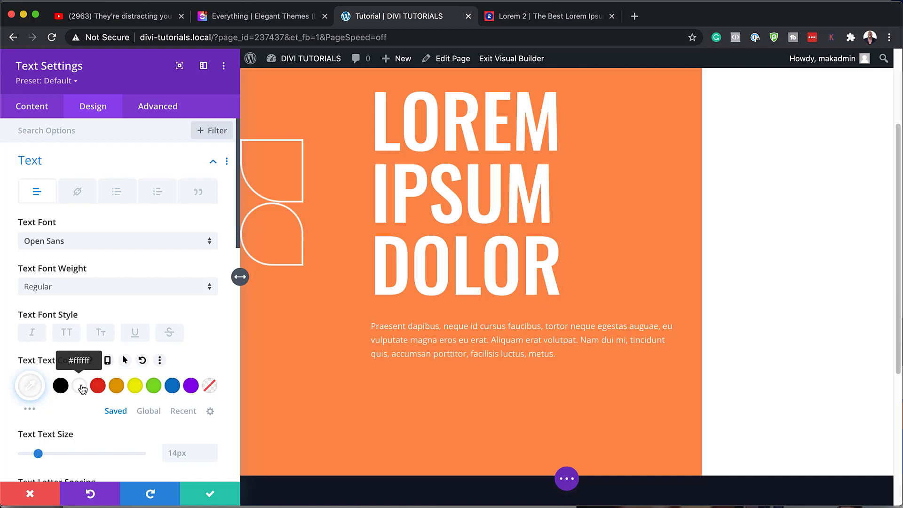
- Set the paragraph's text line height to 1.9em
scroll(137, 372, "down", 4)
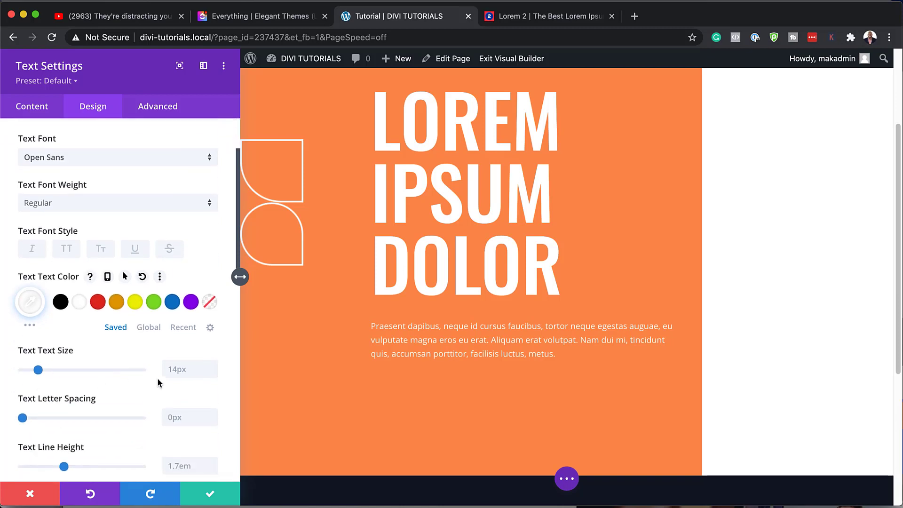
scroll(158, 382, "down", 2)
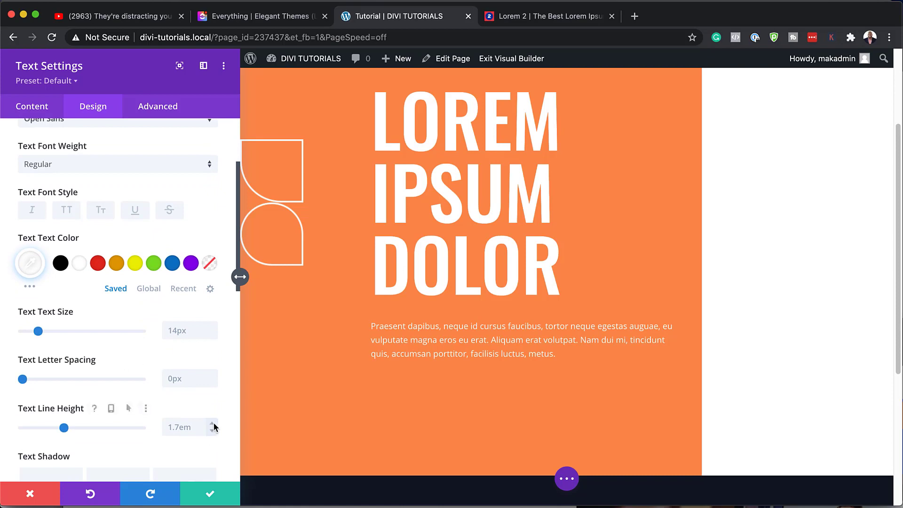
left_click(213, 424)
left_click(213, 425)
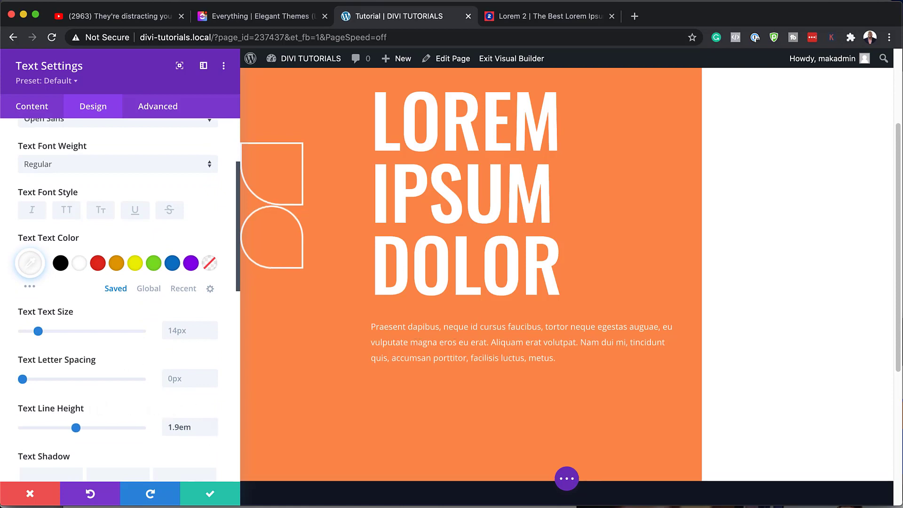
- Set the paragraph module's width to 75% on desktop and 100% on tablet
scroll(108, 343, "down", 18)
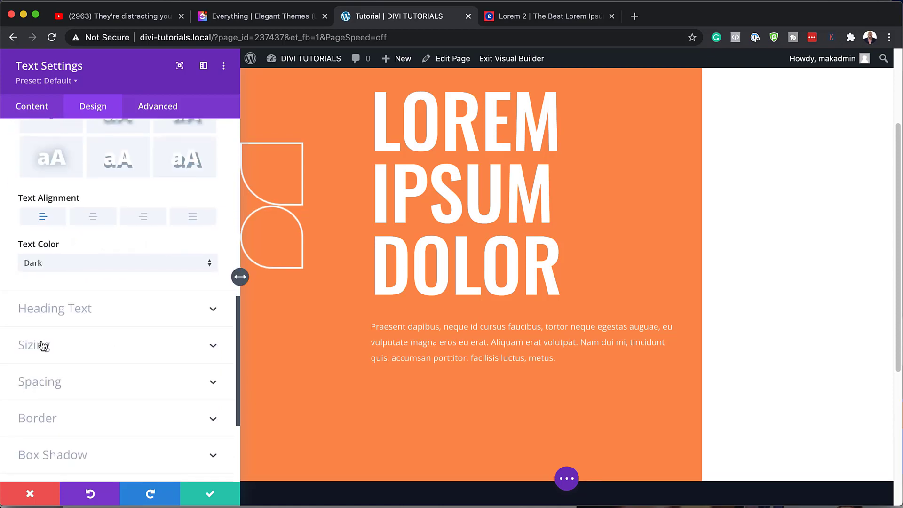
left_click(43, 346)
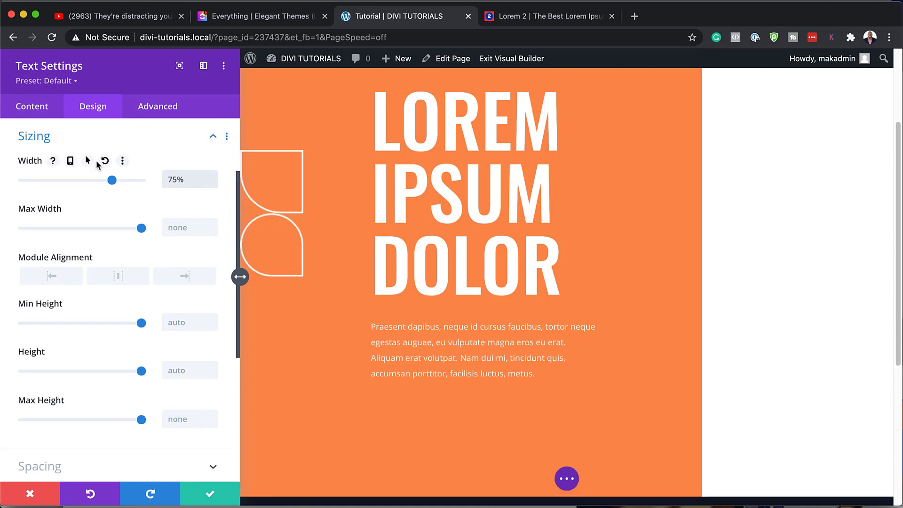
left_click(70, 161)
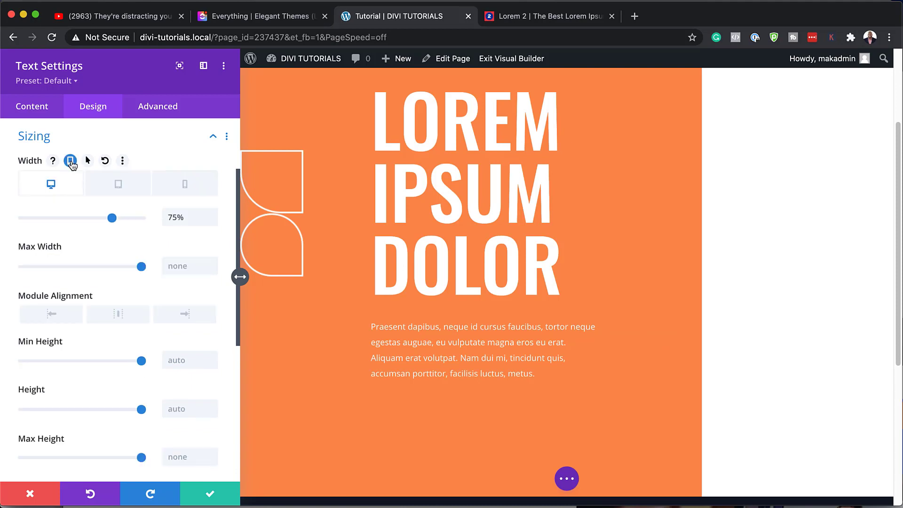
left_click(129, 184)
left_click(174, 219)
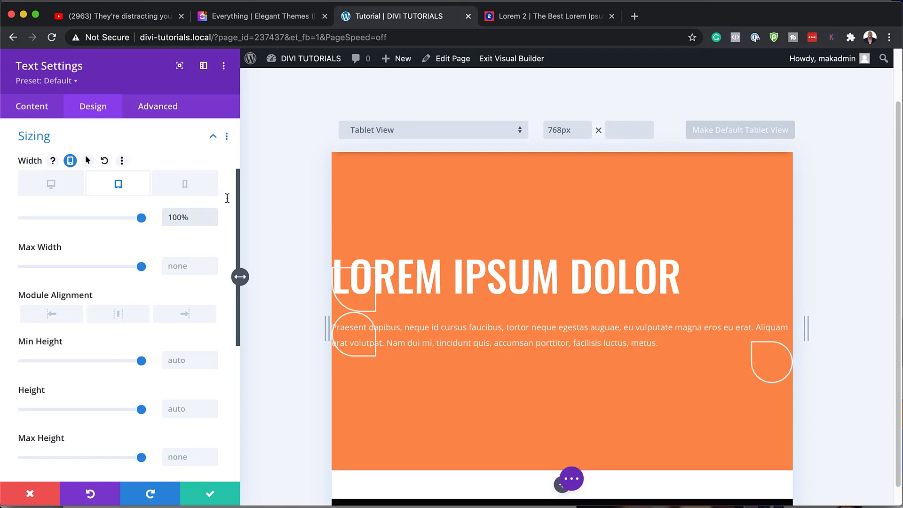
- Check the phone width, return to the desktop view, align the paragraph module left and save its settings
left_click(188, 184)
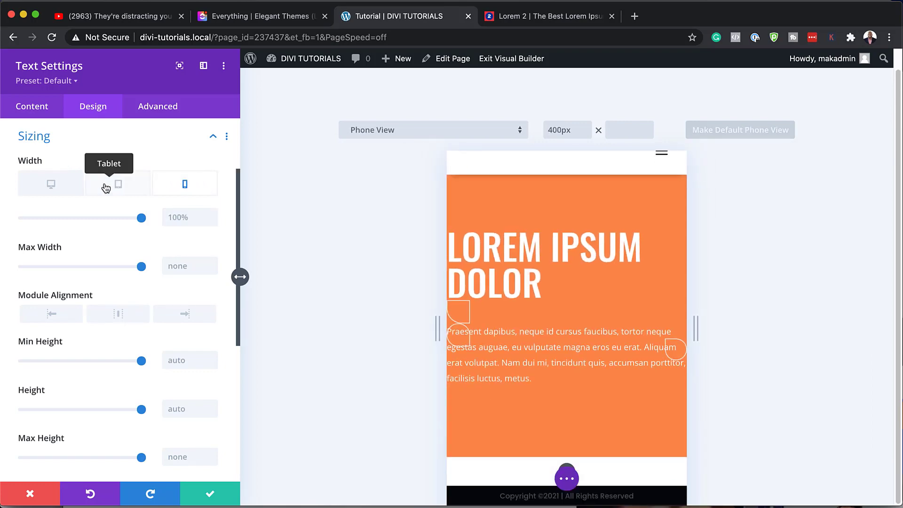
left_click(66, 187)
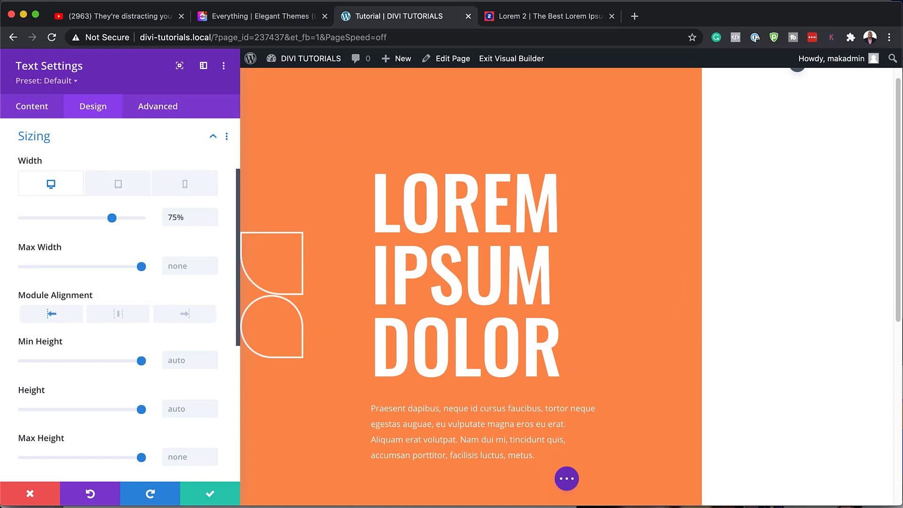
left_click(207, 494)
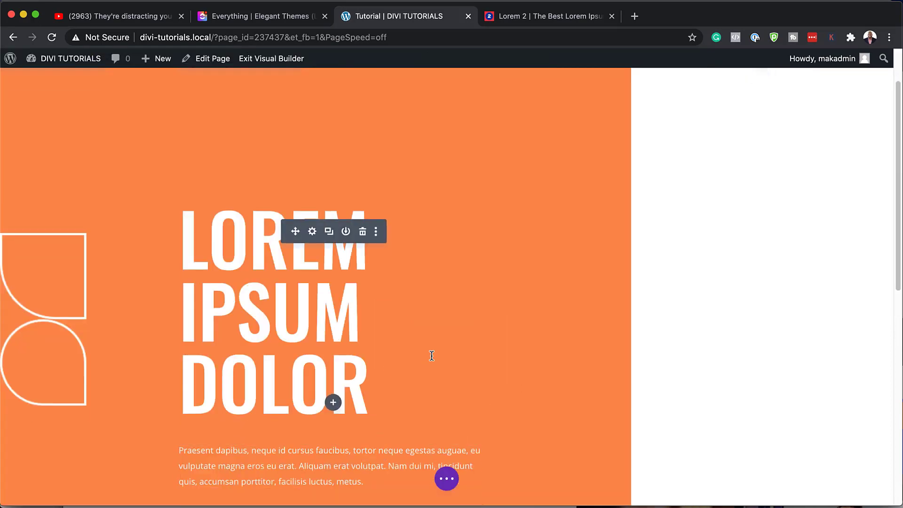
- Insert a Button module below the paragraph
scroll(431, 355, "down", 4)
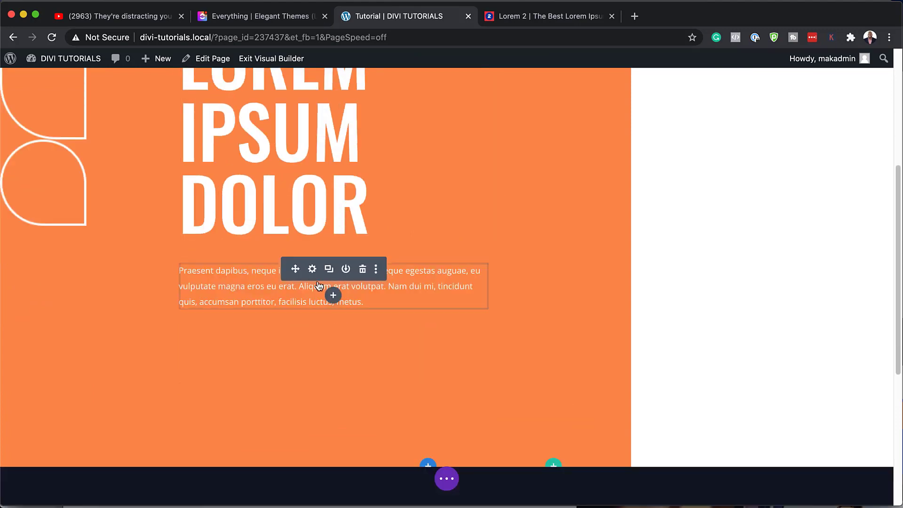
left_click(333, 295)
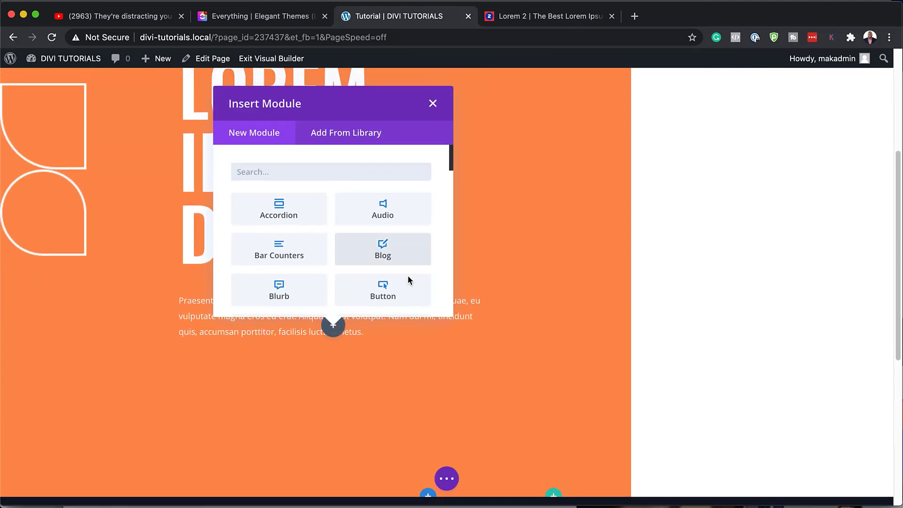
left_click(391, 292)
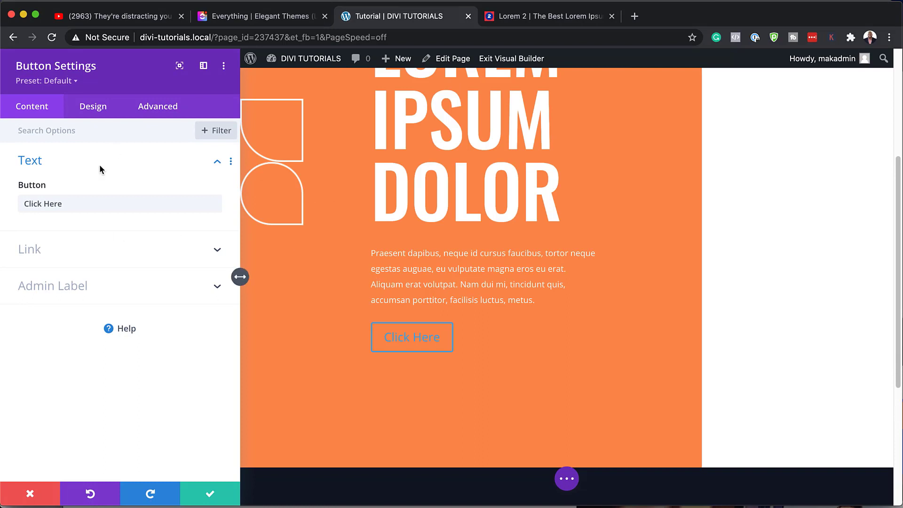
- Set the button's text to "View Services" and its link URL to #
triple_click(76, 204)
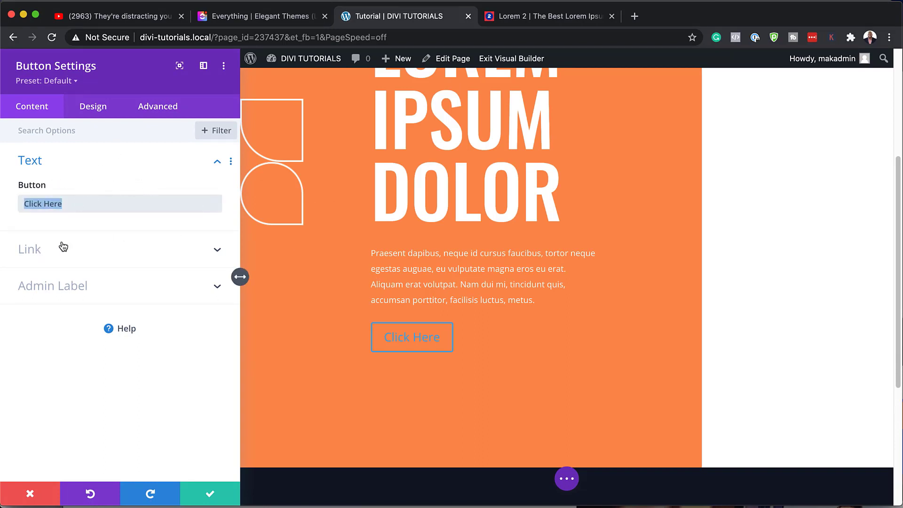
type("View")
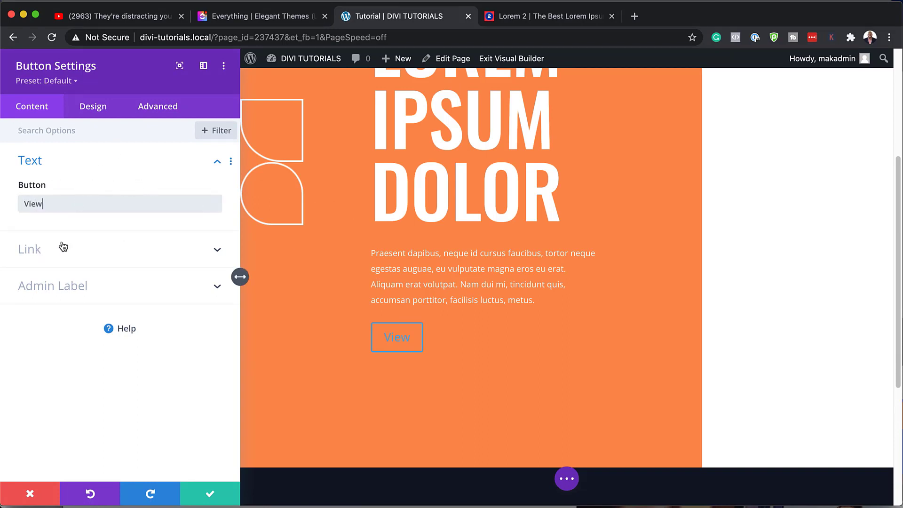
type(" Services")
left_click(63, 247)
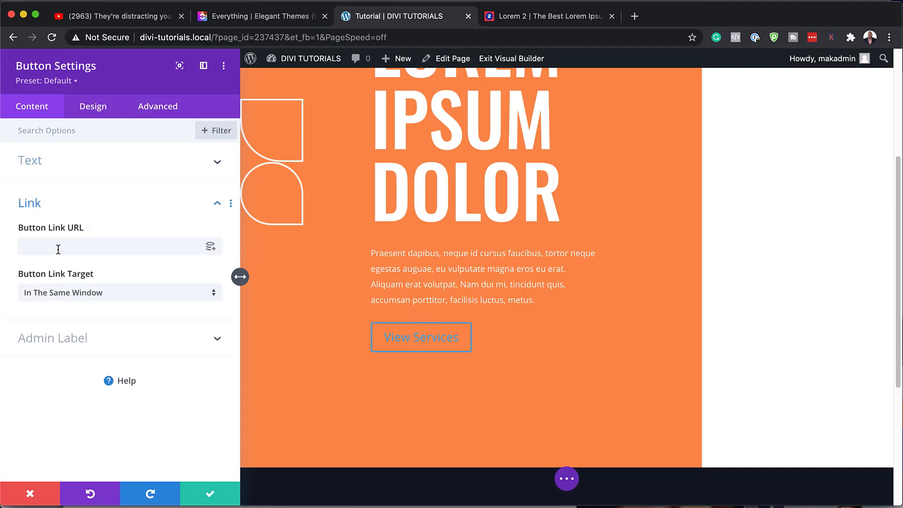
left_click(48, 248)
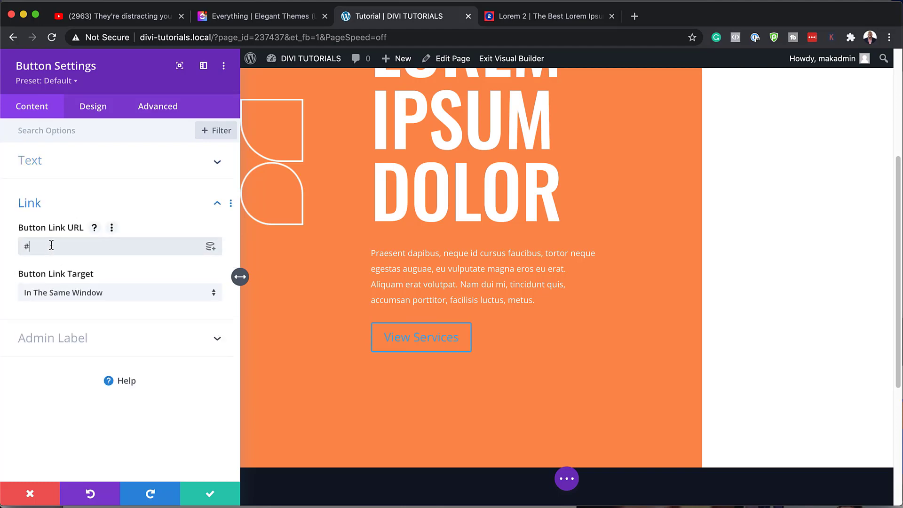
- Enable custom styles for the button and set its text color to white (#ffffff)
left_click(105, 105)
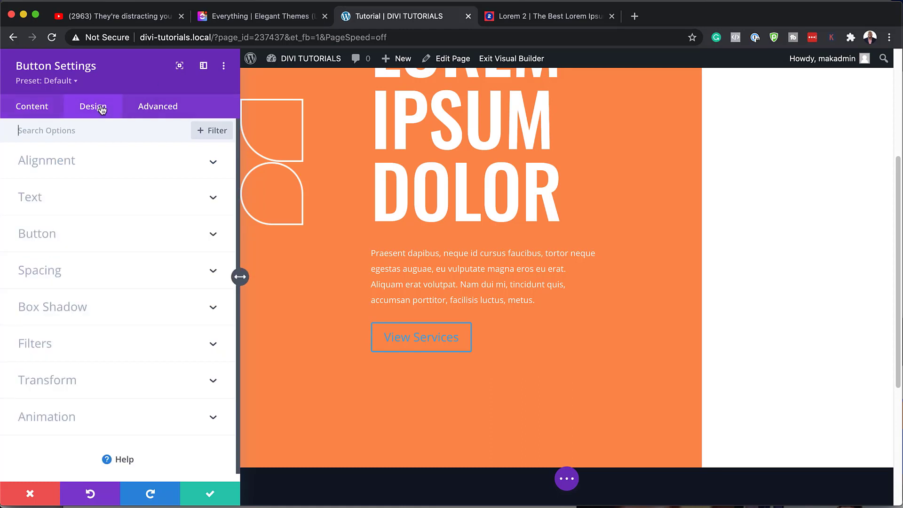
left_click(47, 235)
left_click(49, 218)
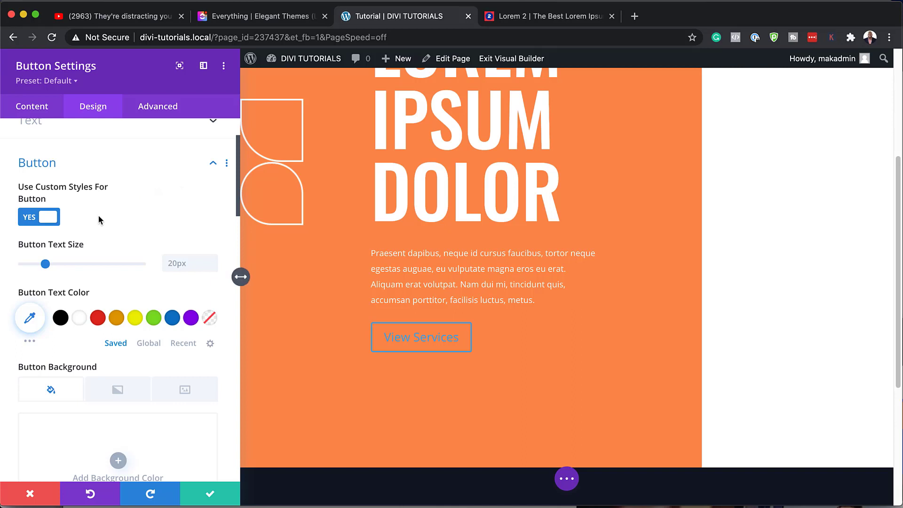
scroll(159, 302, "down", 1)
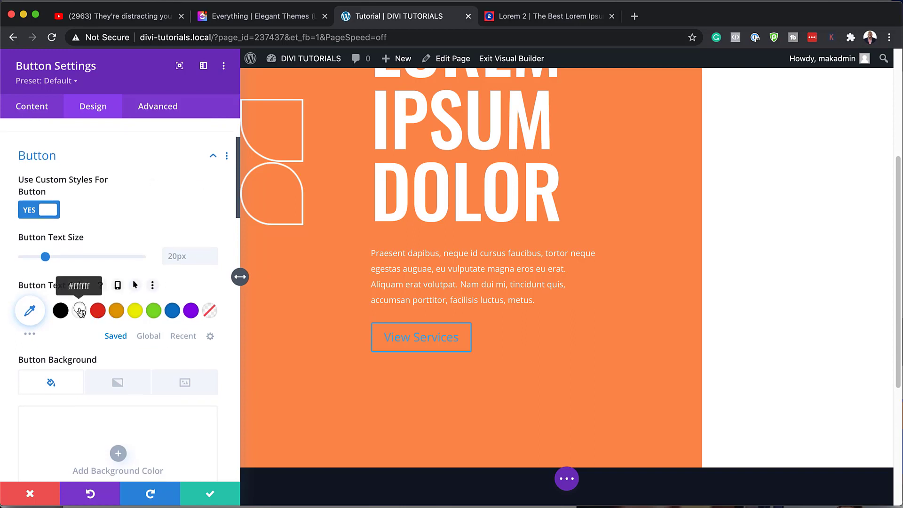
left_click(79, 310)
- Set the button's border radius to 1px
scroll(81, 310, "down", 2)
scroll(82, 310, "down", 8)
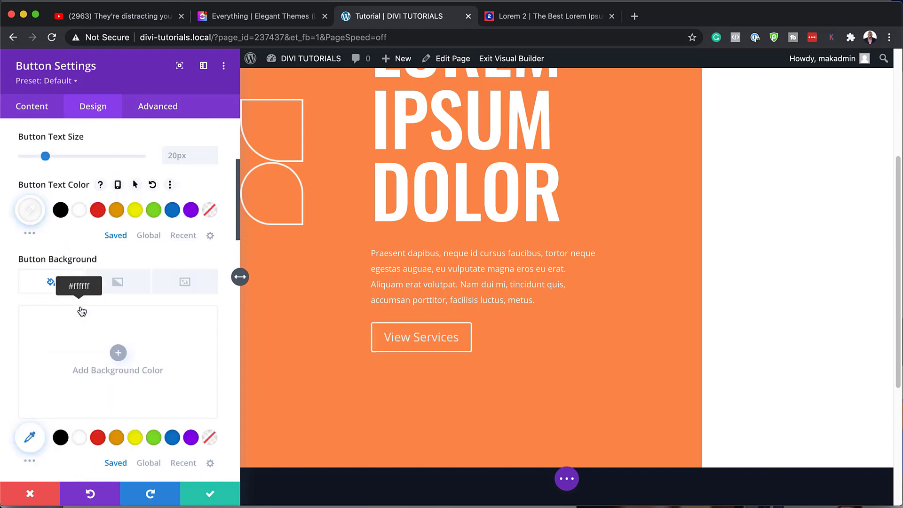
scroll(82, 309, "down", 5)
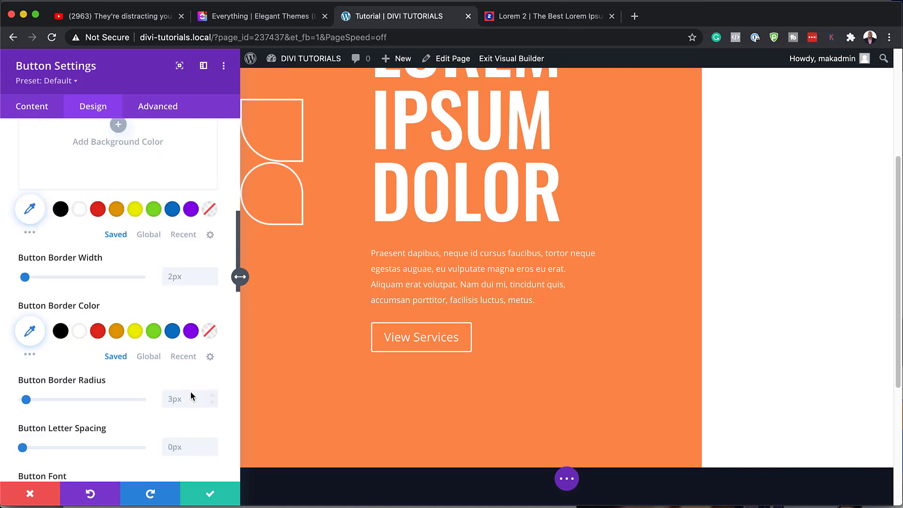
left_click(175, 399)
type("1px")
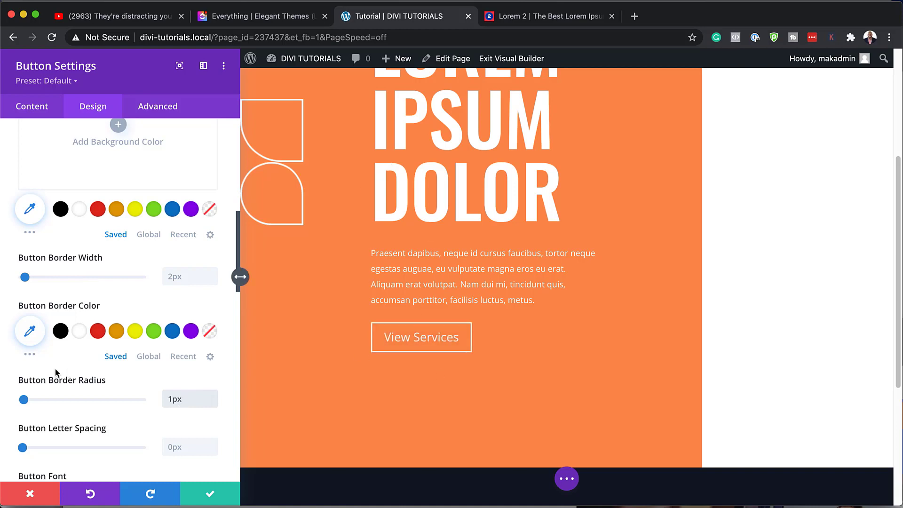
- Set the button's font to Oswald
scroll(96, 391, "down", 5)
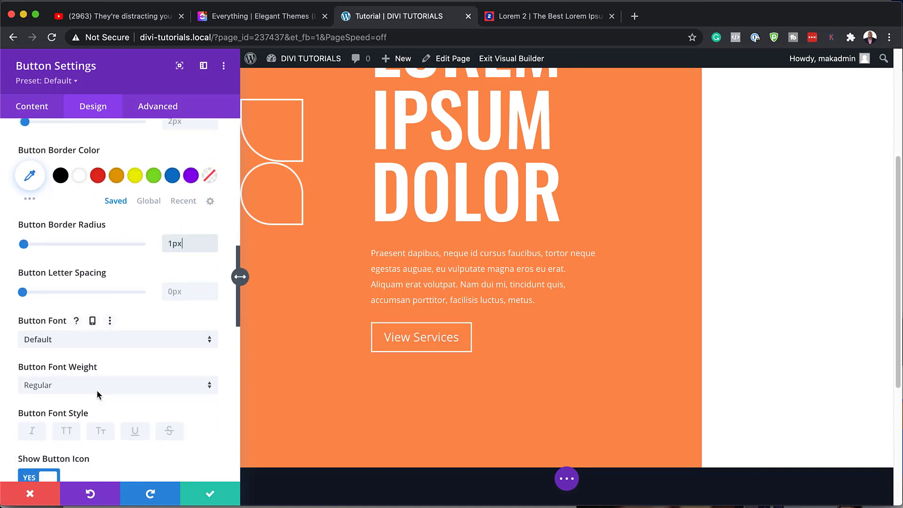
left_click(82, 343)
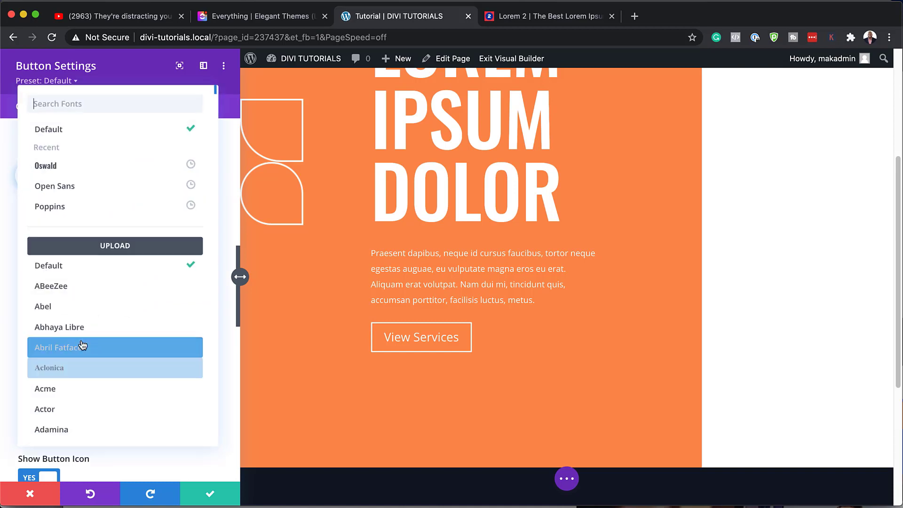
left_click(81, 170)
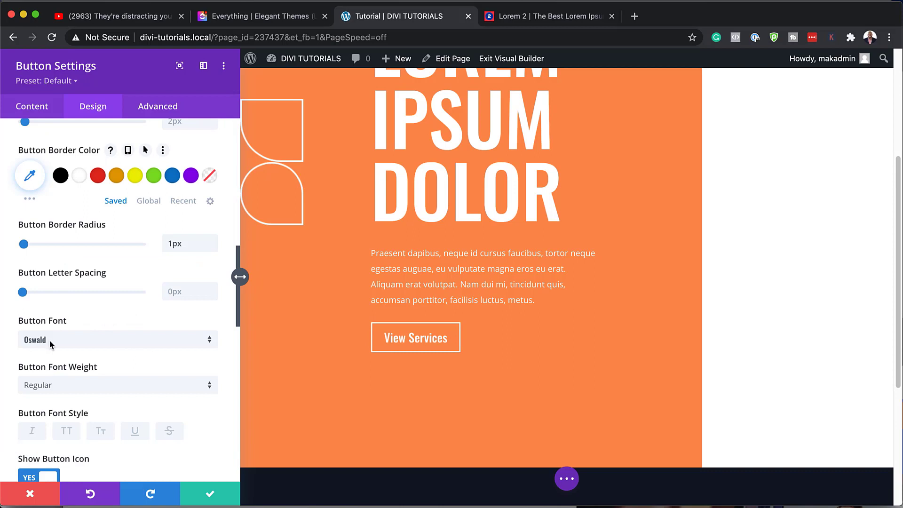
- Make the button text uppercase and save the button settings
left_click(70, 437)
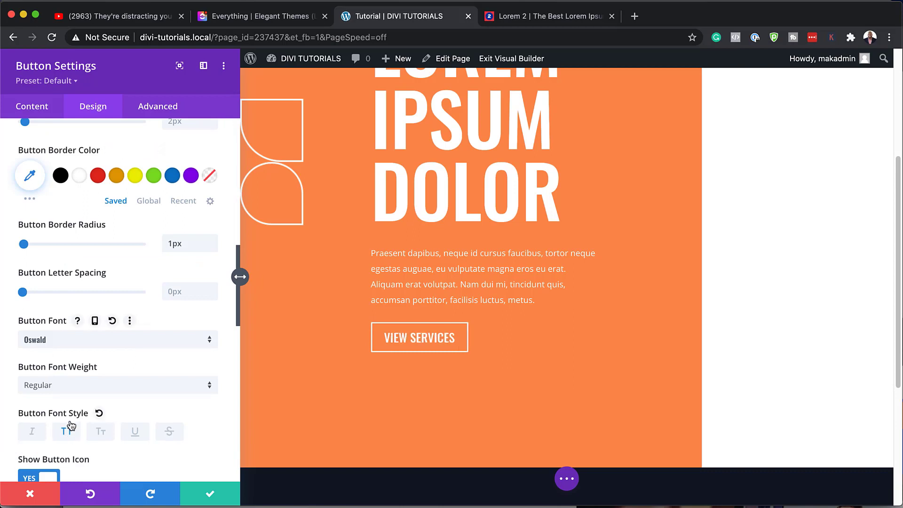
left_click(212, 495)
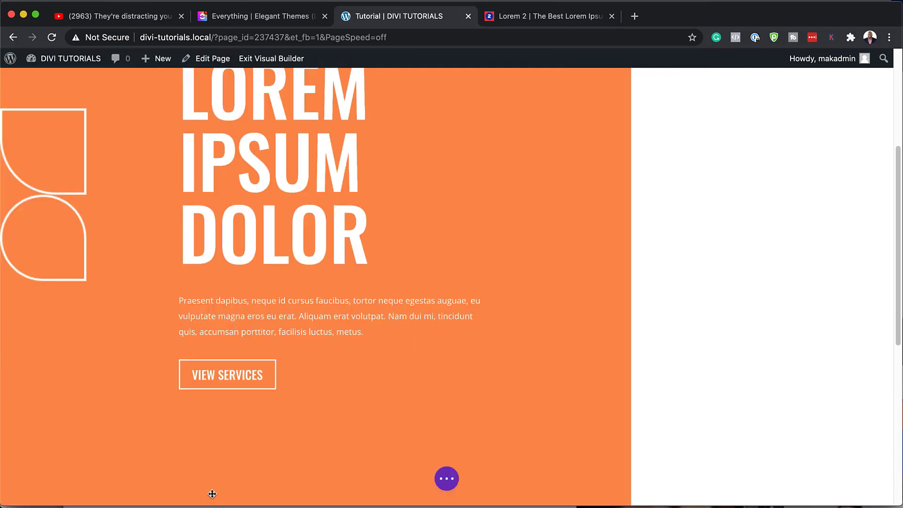
- Insert a Blurb module in the empty white column and set its title to "Contact Us"
scroll(421, 296, "up", 5)
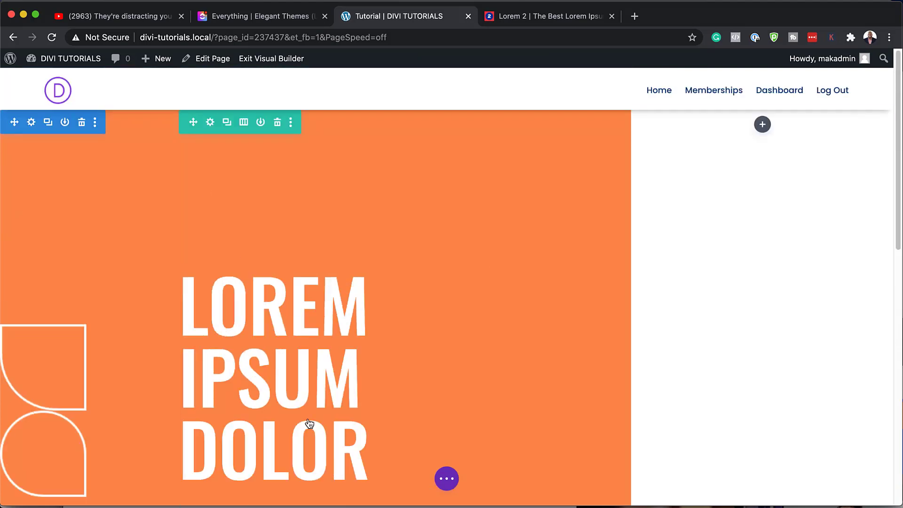
scroll(475, 404, "down", 1)
scroll(475, 405, "up", 1)
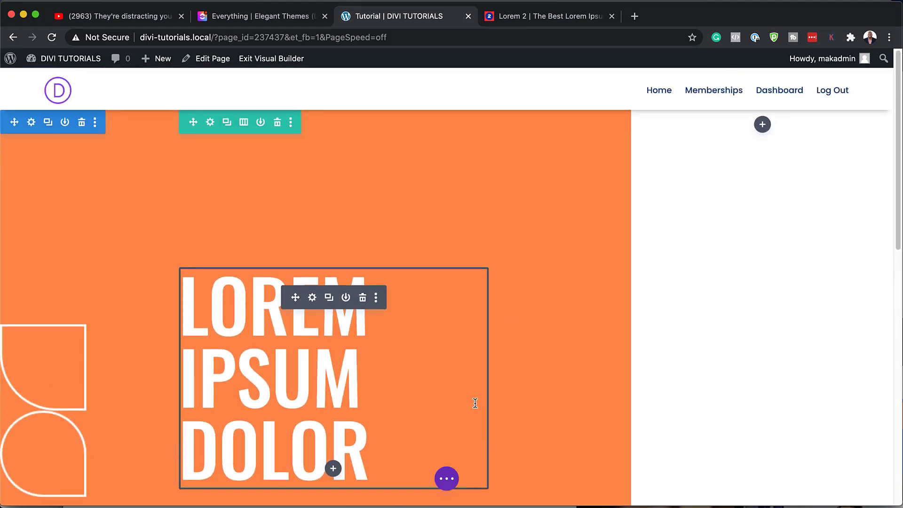
left_click(763, 125)
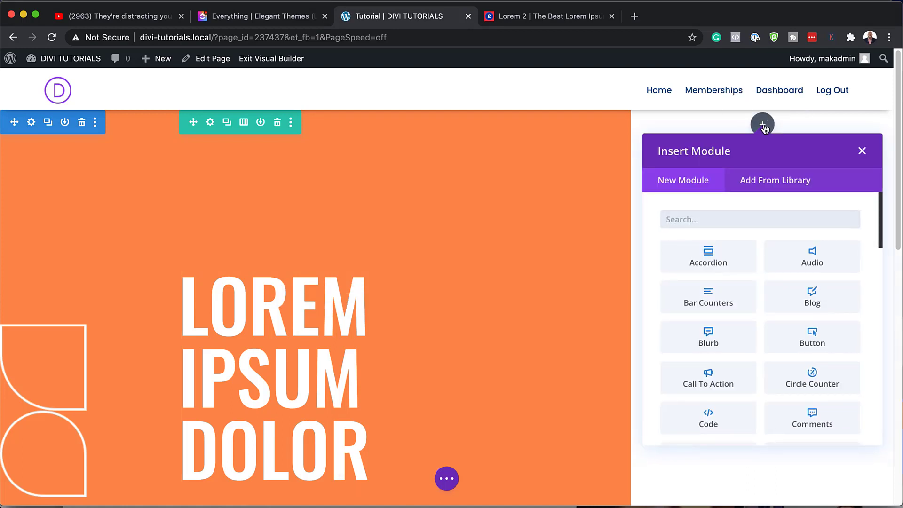
left_click(709, 337)
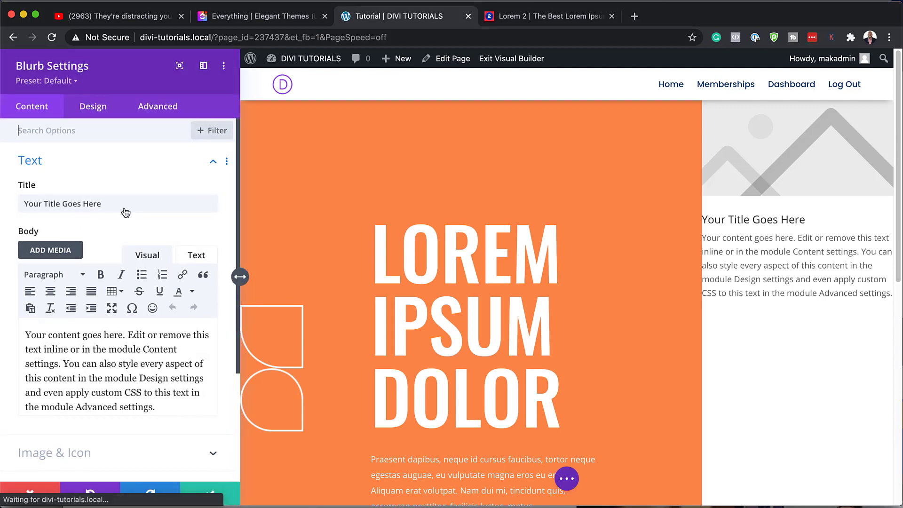
triple_click(127, 203)
type("Contact Us")
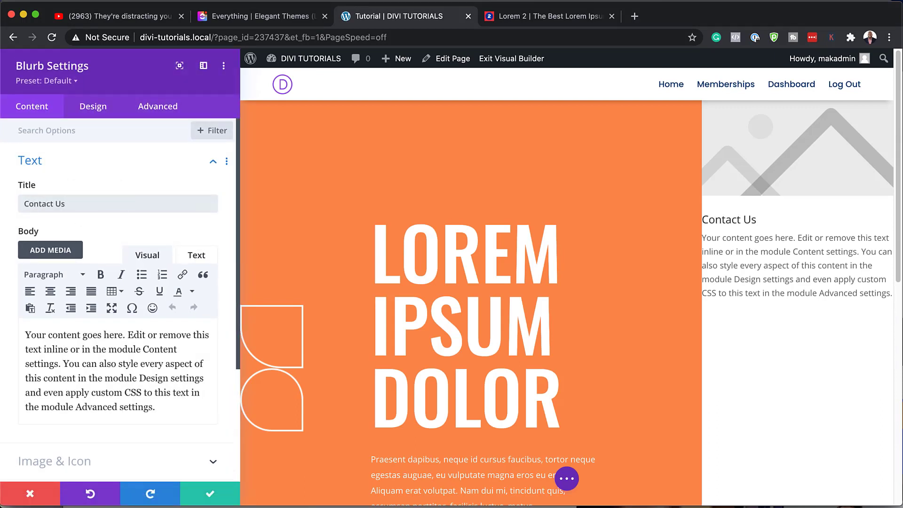
- Replace the blurb's image with an icon, choosing the solid download arrow over a tray
scroll(139, 357, "down", 5)
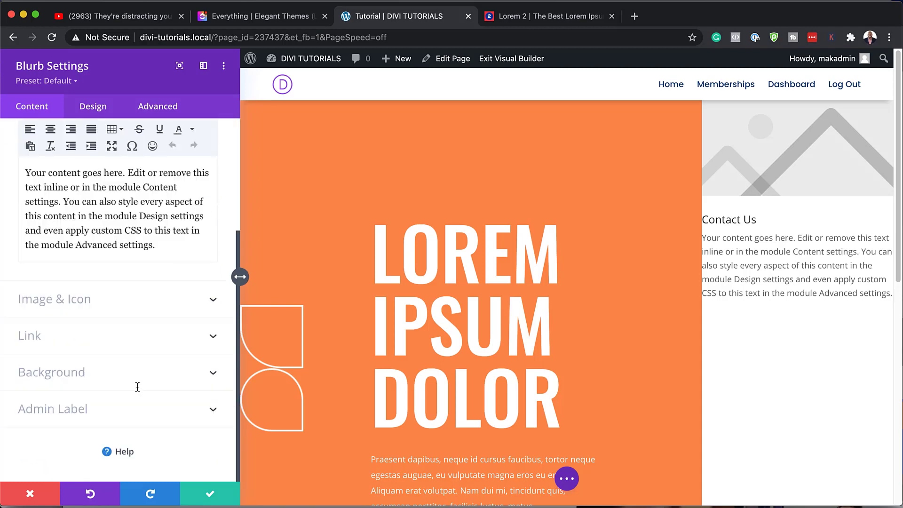
left_click(93, 301)
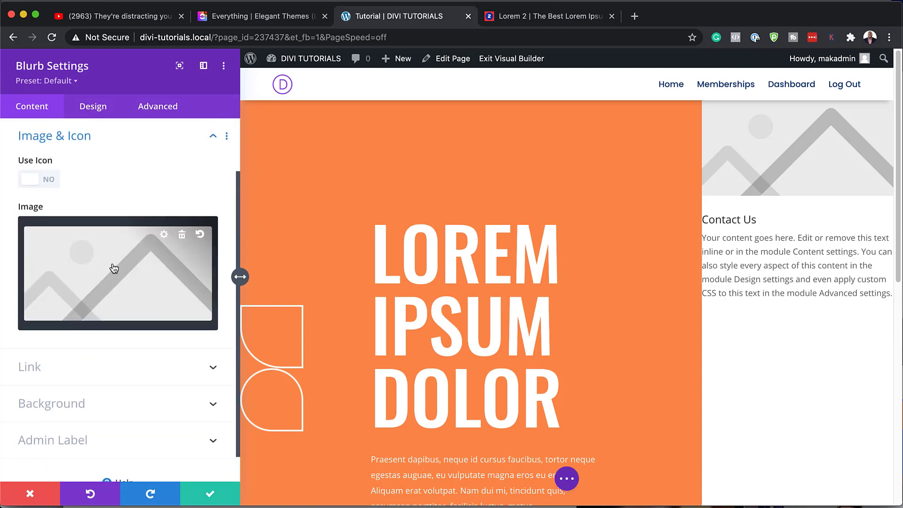
left_click(51, 181)
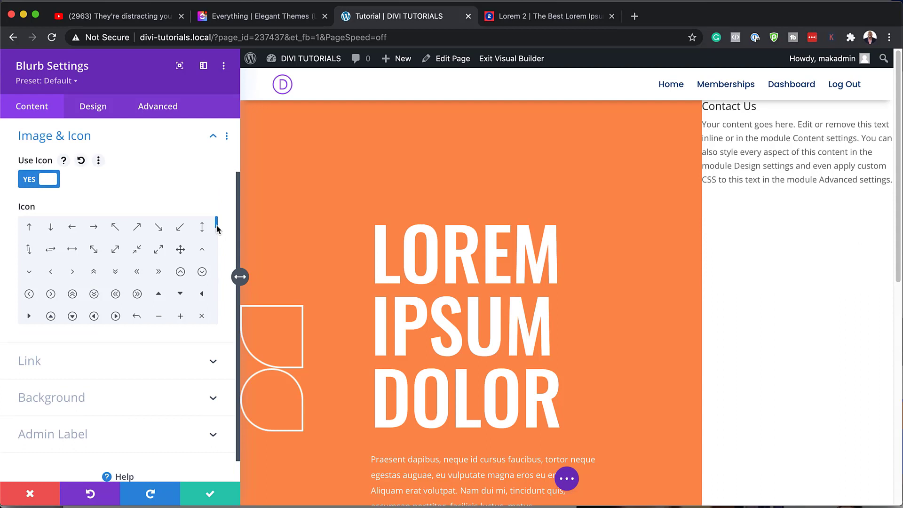
left_click_drag(217, 229, 216, 286)
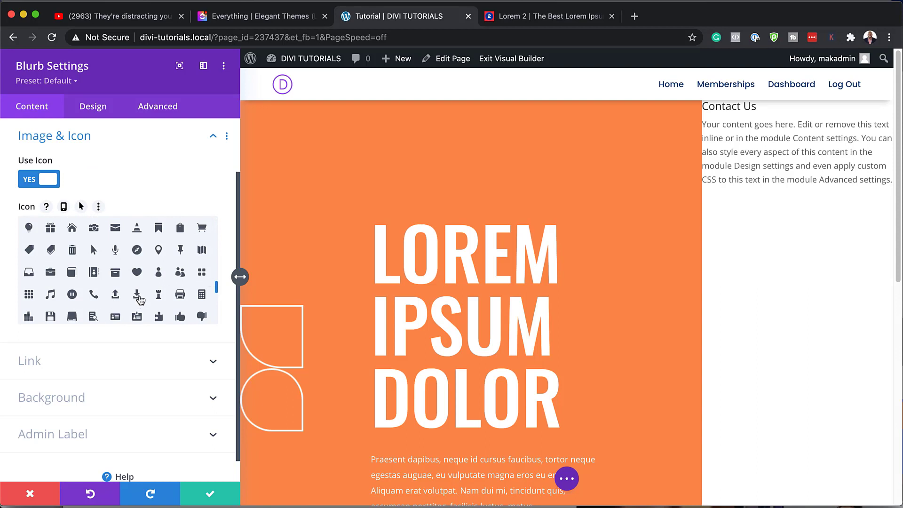
left_click(137, 296)
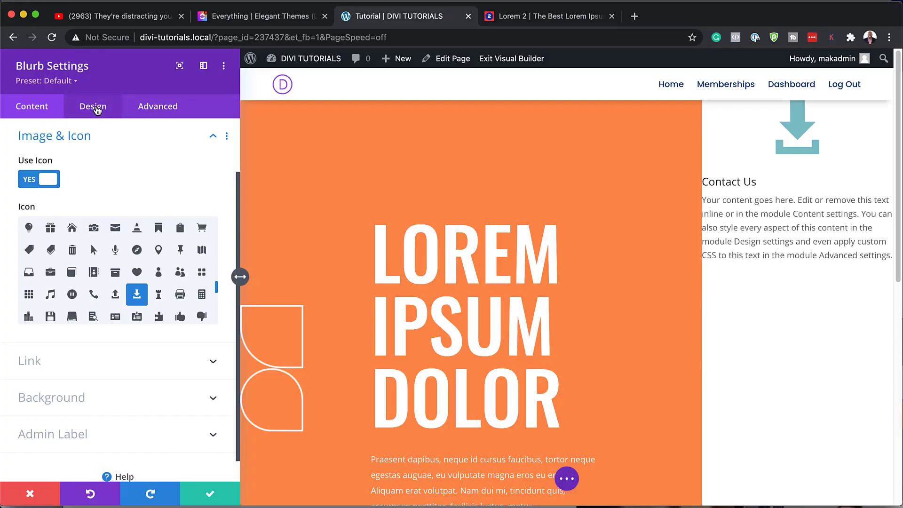
- Set the blurb's icon color to #ffd8c6
left_click(96, 109)
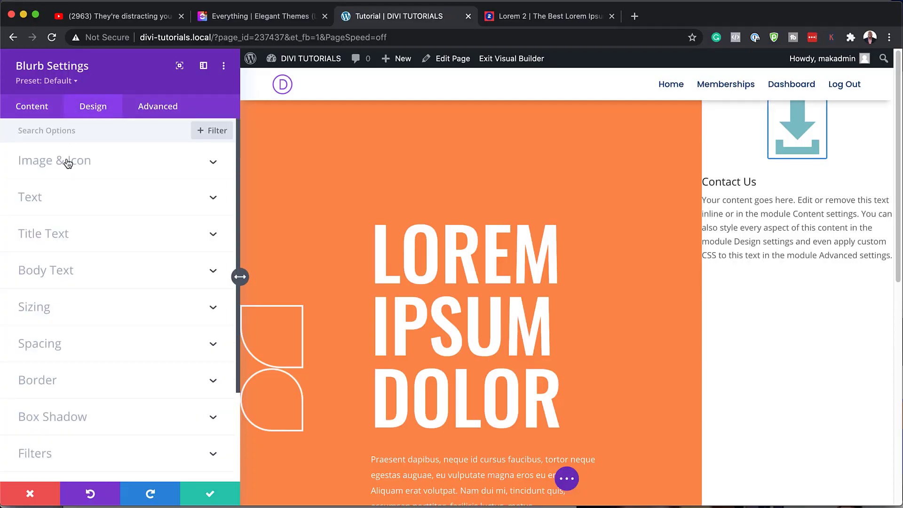
left_click(69, 162)
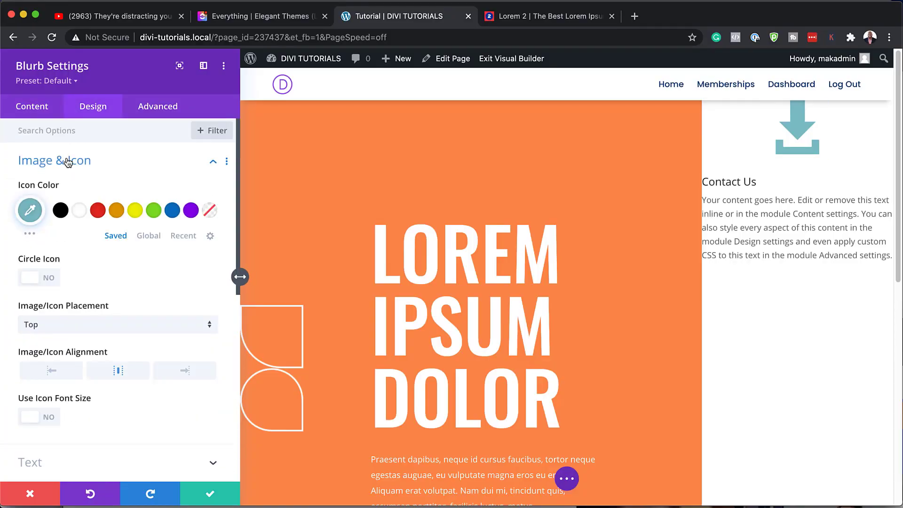
left_click(30, 210)
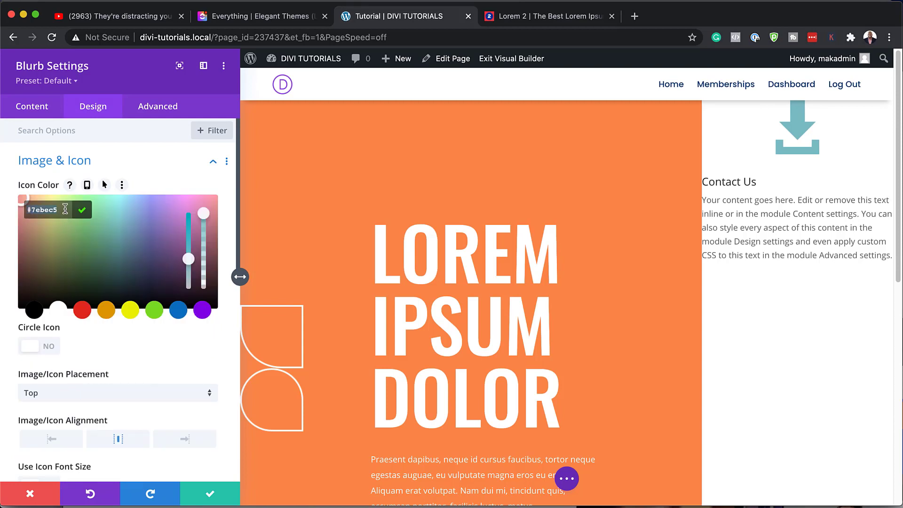
type("ffd8c6")
left_click(162, 177)
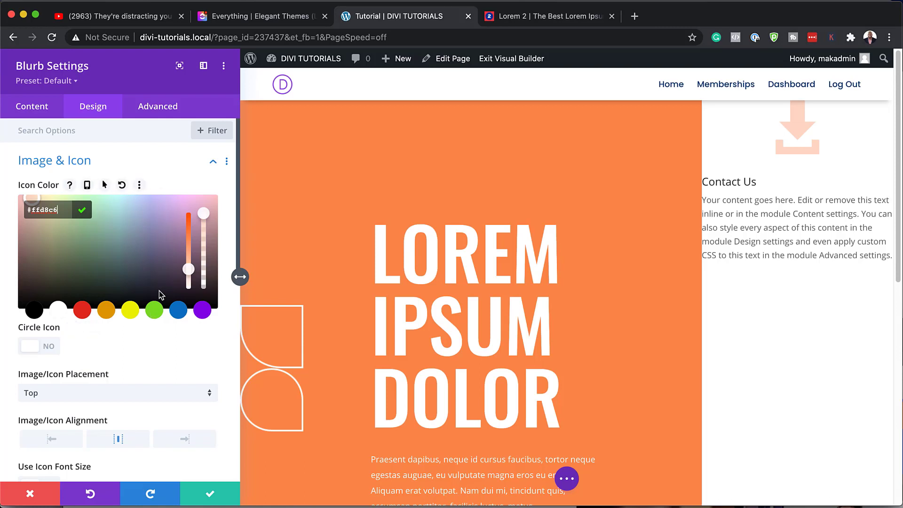
- Enable a custom icon font size for the blurb and set it to 250px
scroll(159, 295, "down", 2)
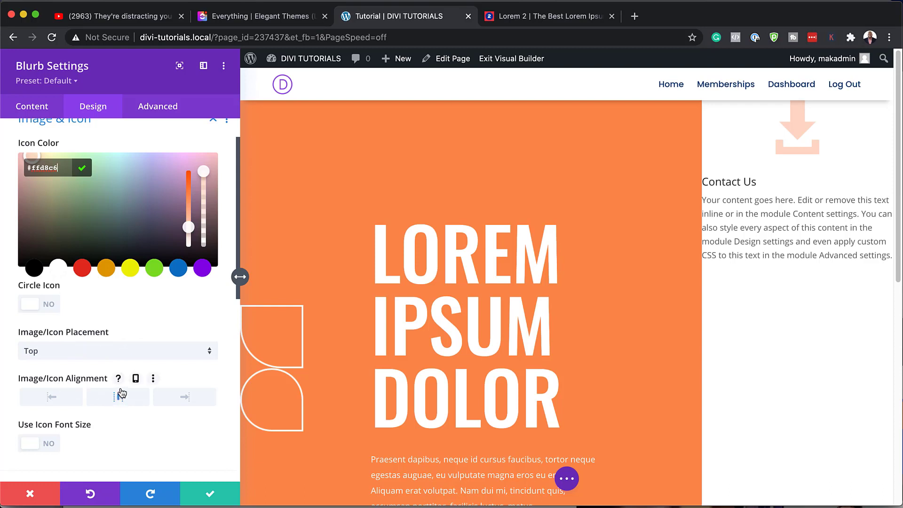
scroll(121, 393, "down", 8)
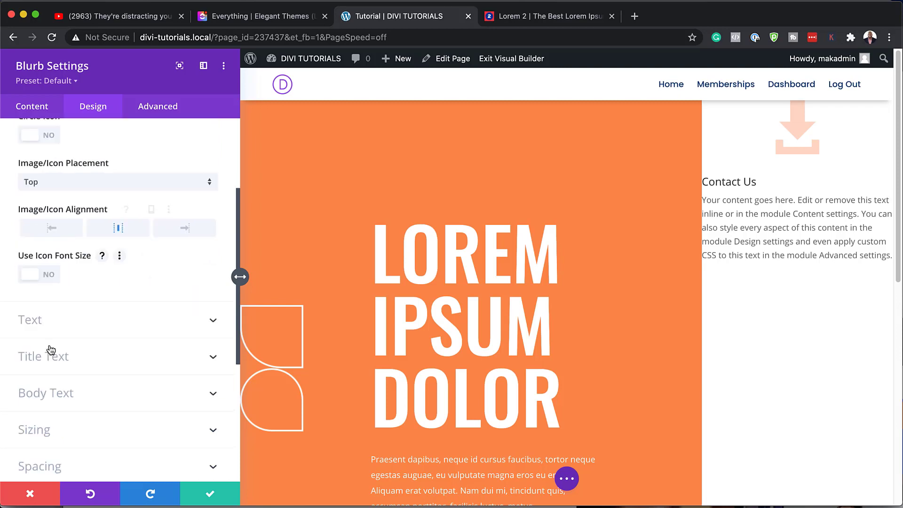
left_click(51, 278)
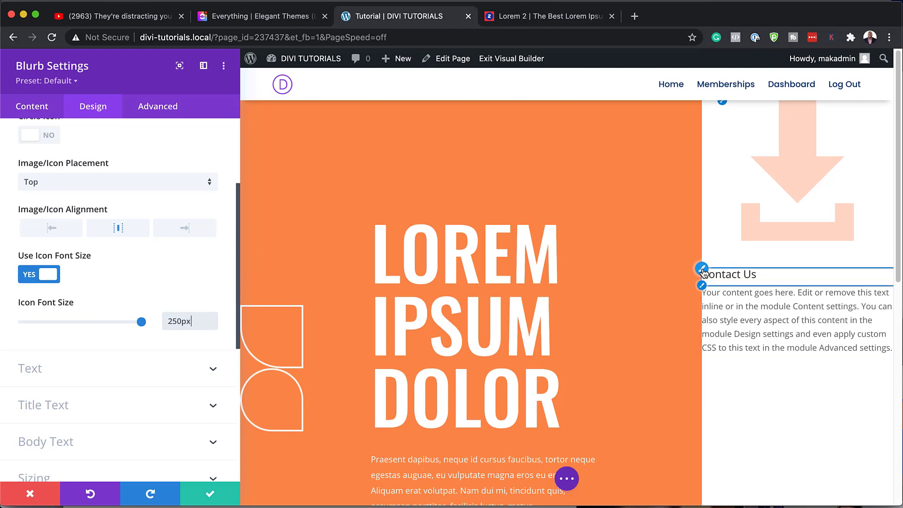
- Set the blurb's title font to Oswald and make the title uppercase
left_click(704, 272)
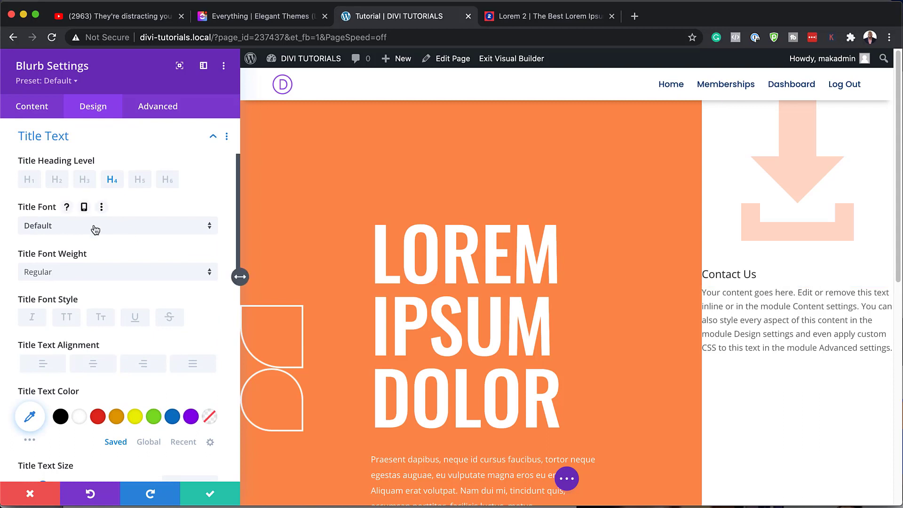
left_click(95, 229)
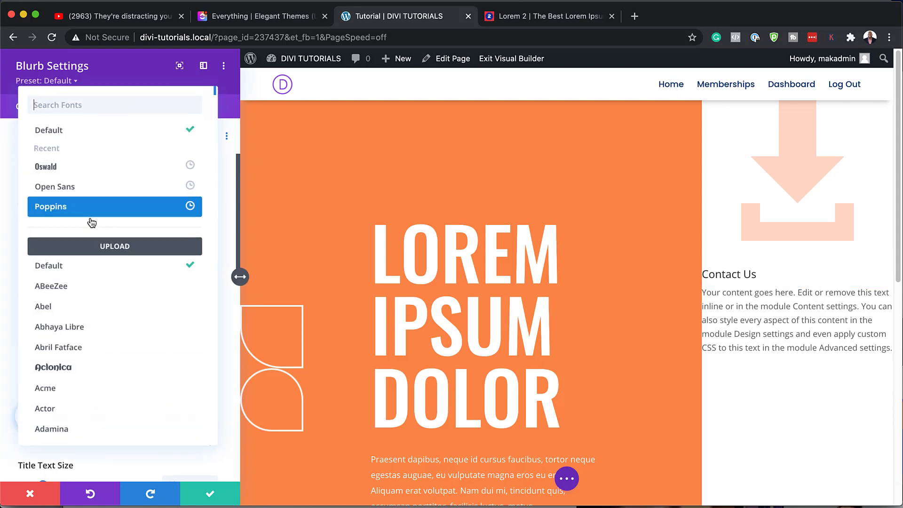
left_click(89, 168)
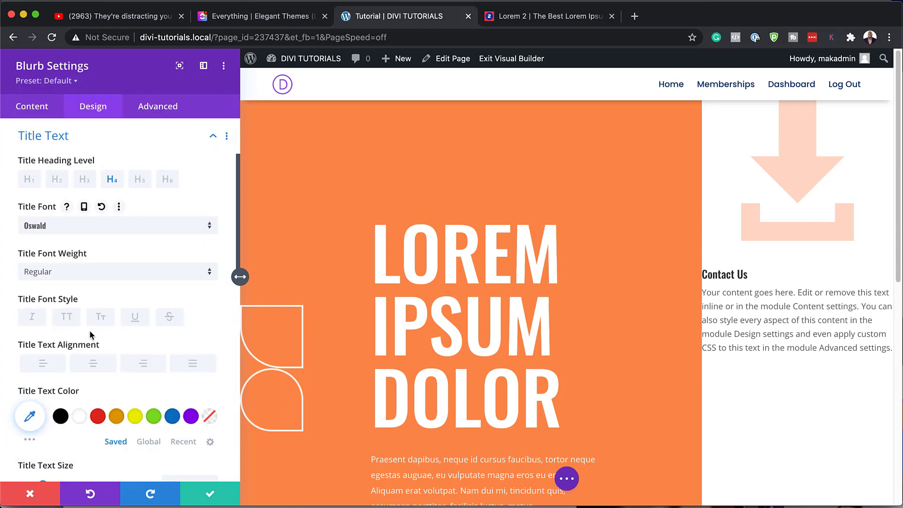
left_click(68, 316)
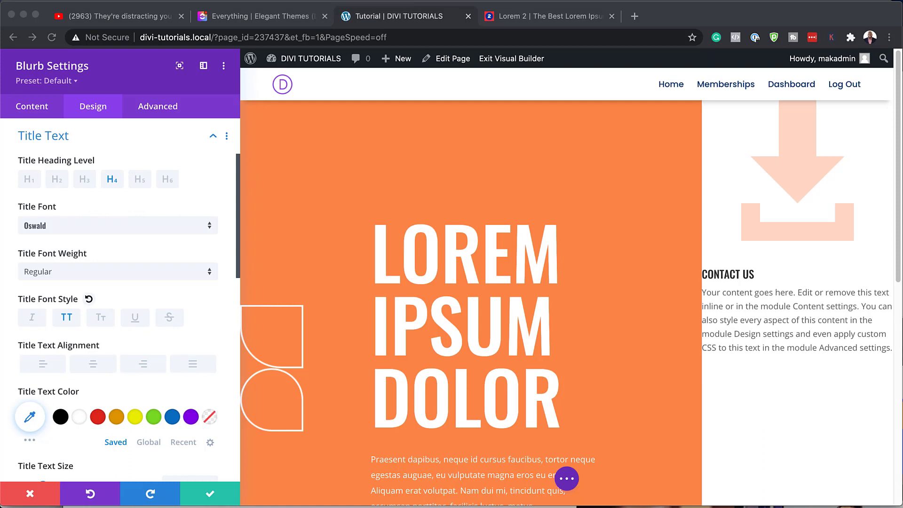
- Set the blurb's title text color to #ff8949
left_click(30, 416)
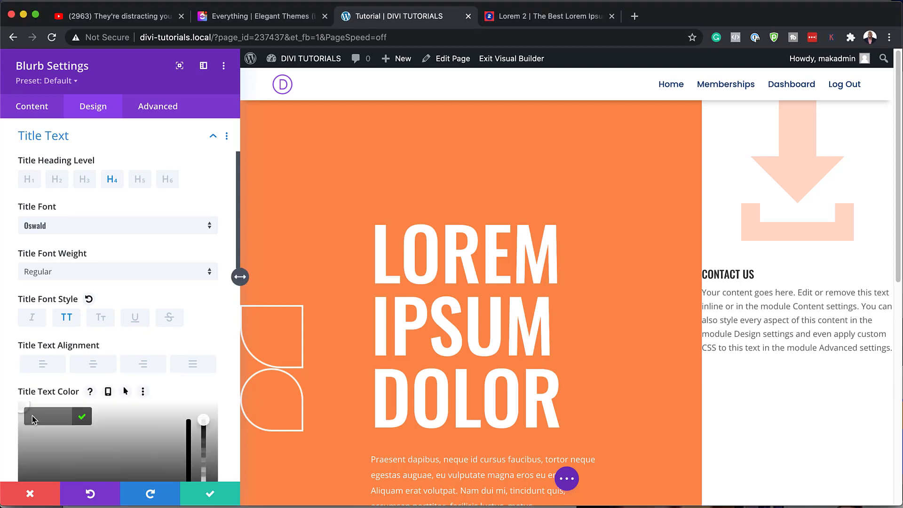
left_click(41, 413)
type("#ff9949")
- Set the blurb's title text size to 38px and center the title
scroll(166, 349, "down", 3)
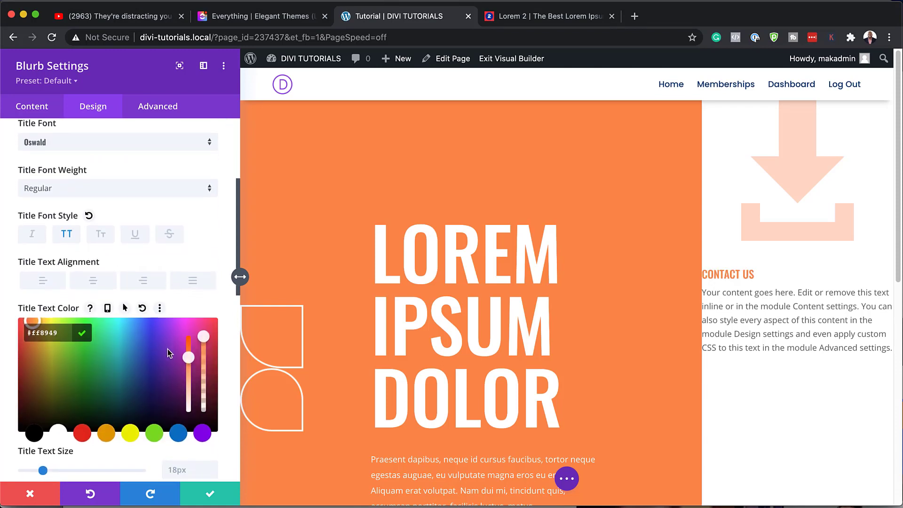
scroll(167, 349, "down", 1)
left_click(179, 431)
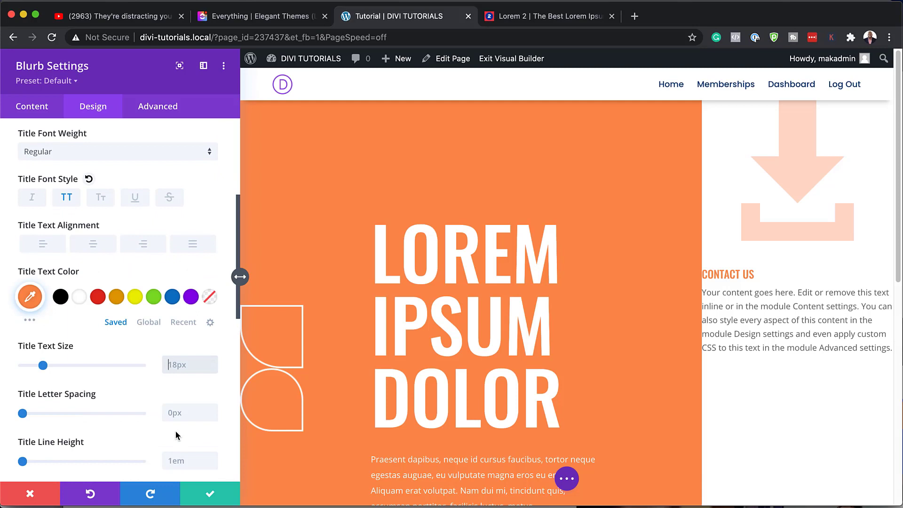
type("38")
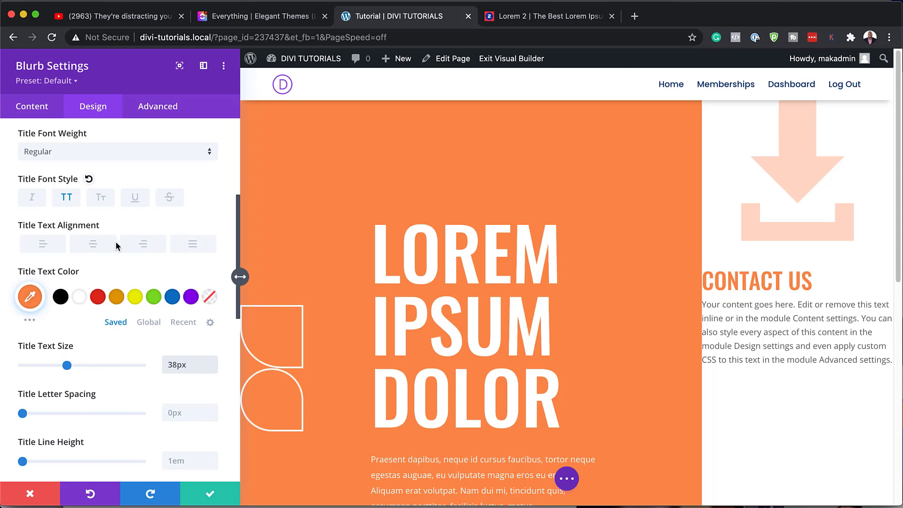
left_click(93, 245)
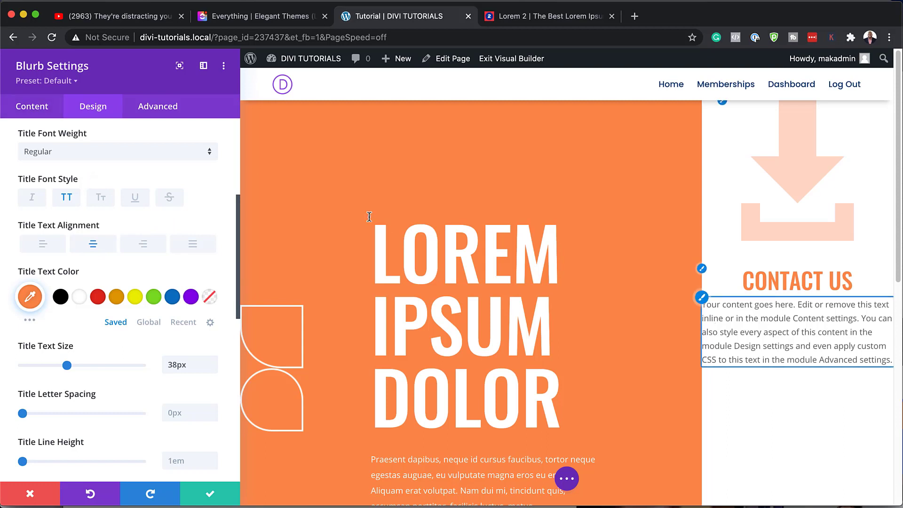
- Delete all the placeholder body text from the Contact Us blurb
left_click(26, 109)
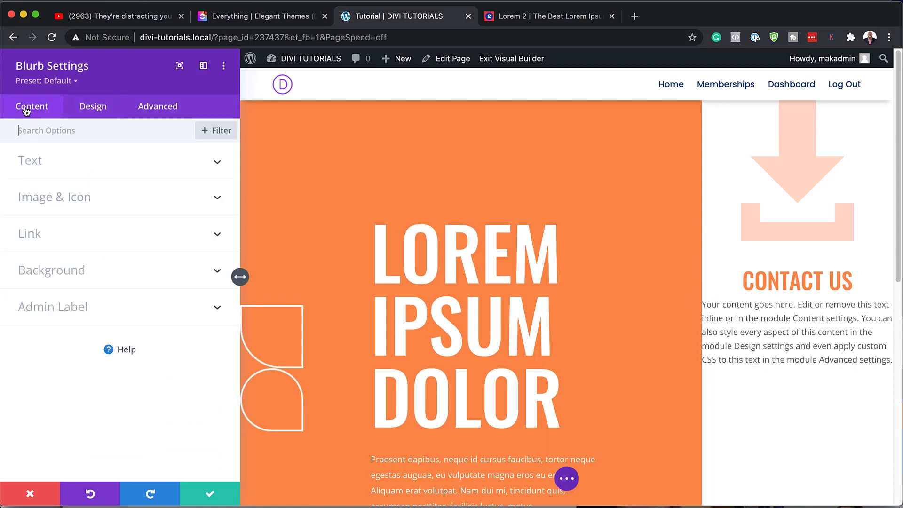
left_click(42, 167)
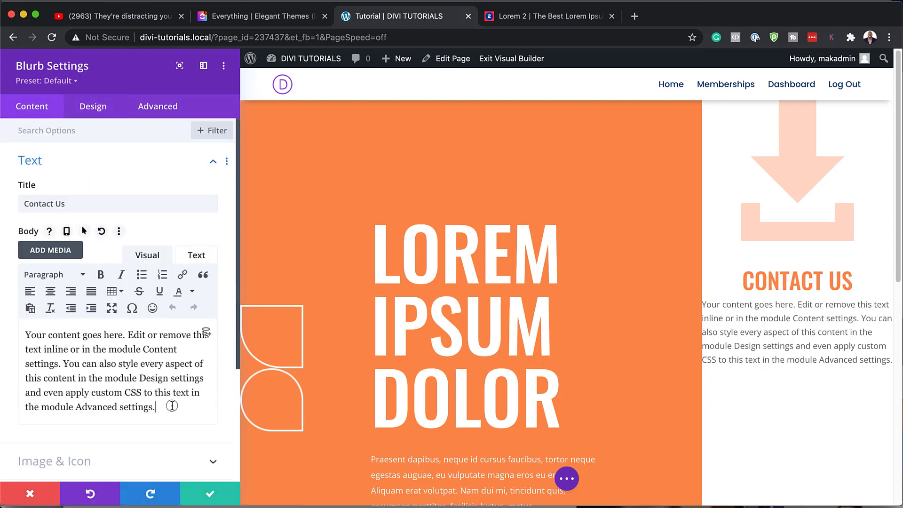
left_click_drag(172, 406, 22, 320)
key("BackSpace")
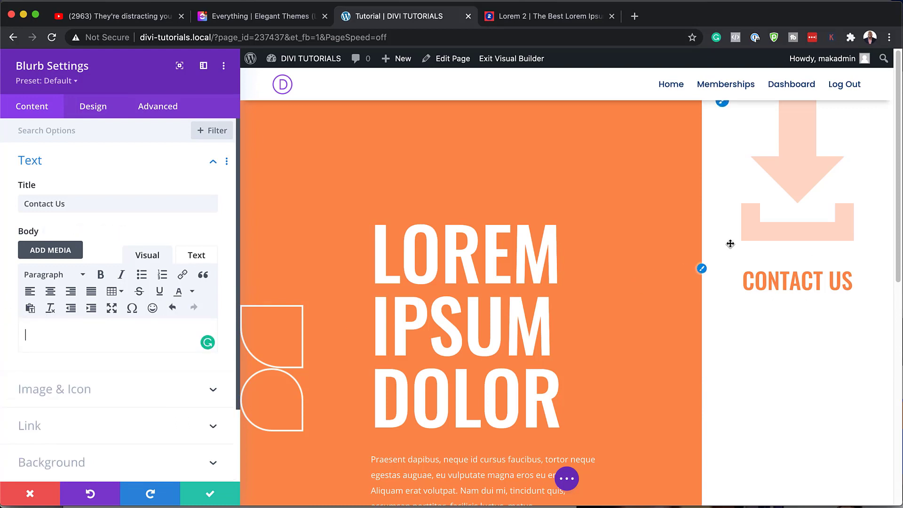
- Set the blurb's left padding to 11% and link the right padding to the same value
left_click(94, 109)
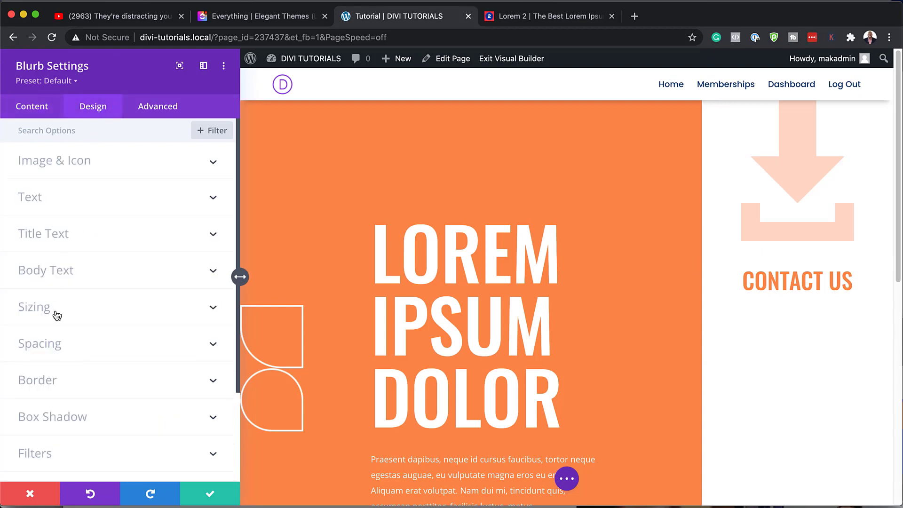
left_click(50, 349)
left_click(135, 237)
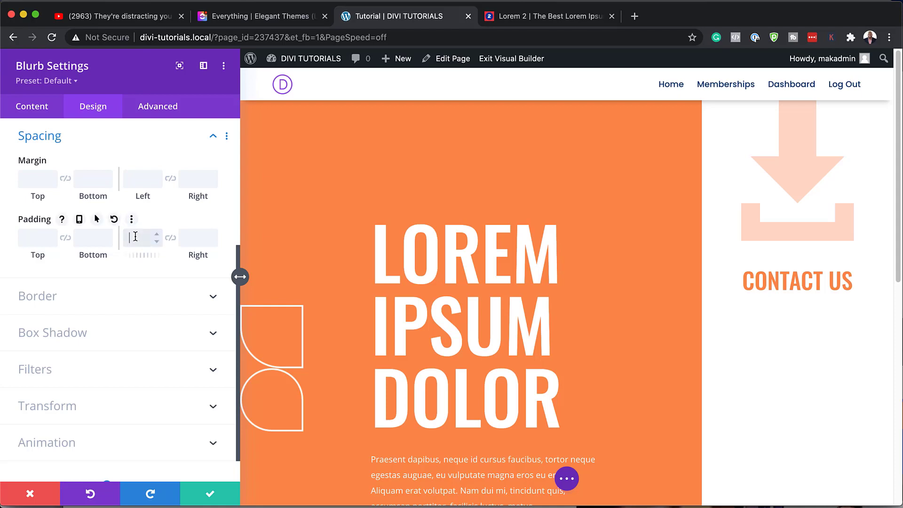
type("10%")
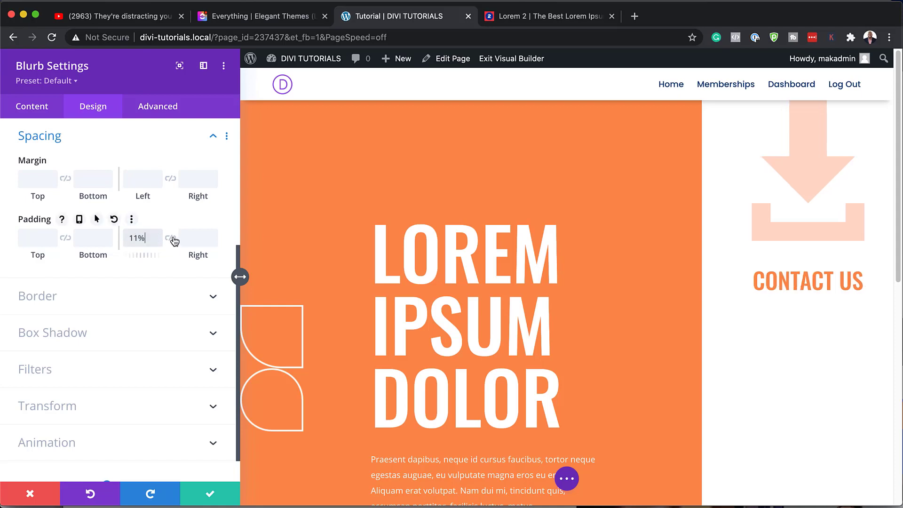
left_click(171, 239)
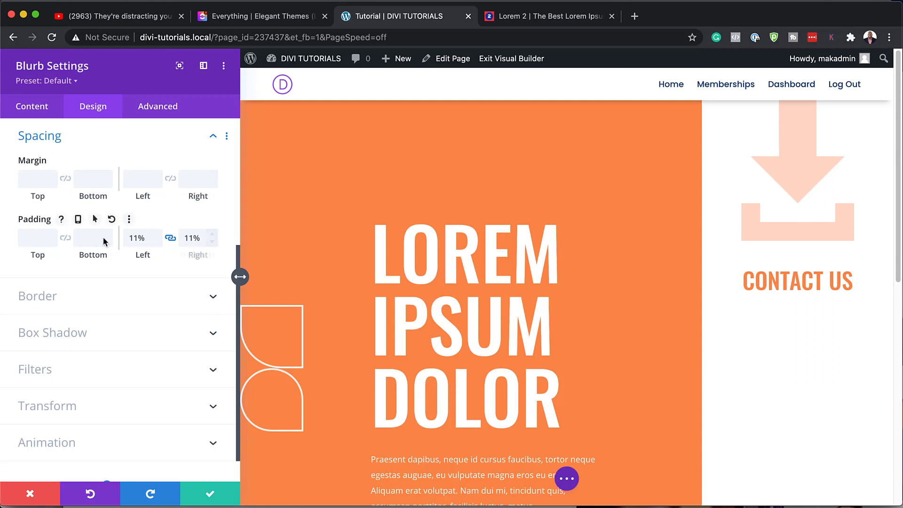
- Give the Contact Us blurb a Slide animation with the direction set to Down
scroll(118, 353, "down", 2)
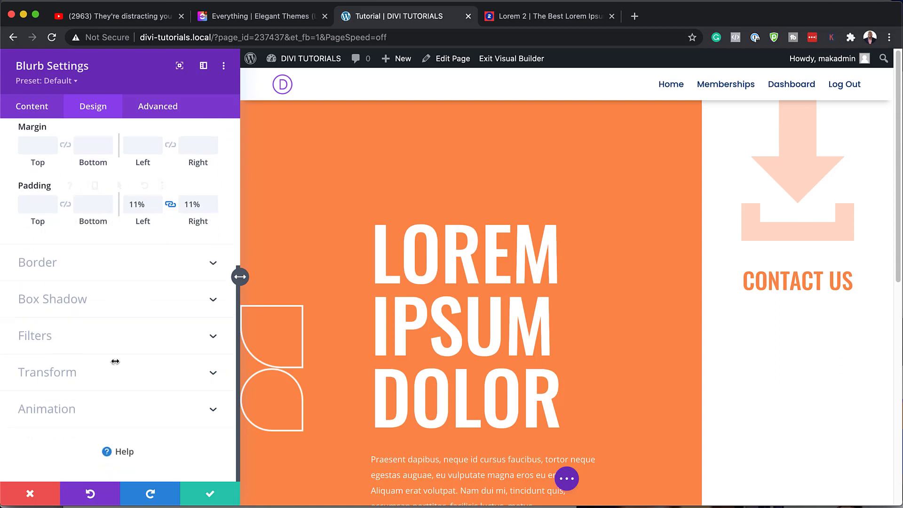
left_click(47, 413)
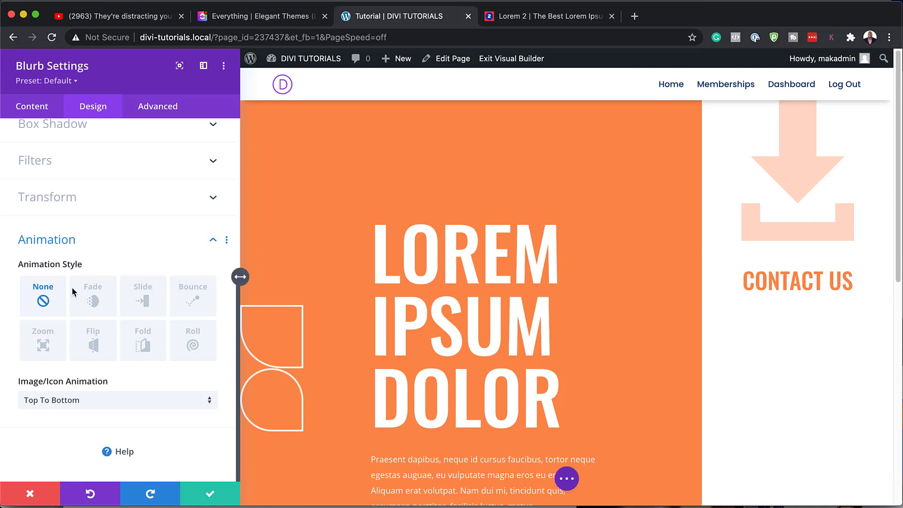
left_click(143, 296)
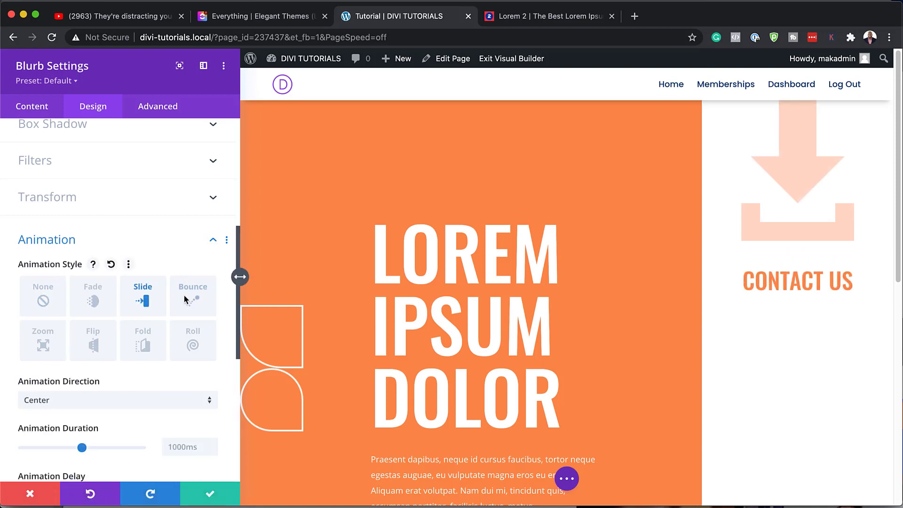
scroll(136, 352, "down", 1)
left_click(100, 399)
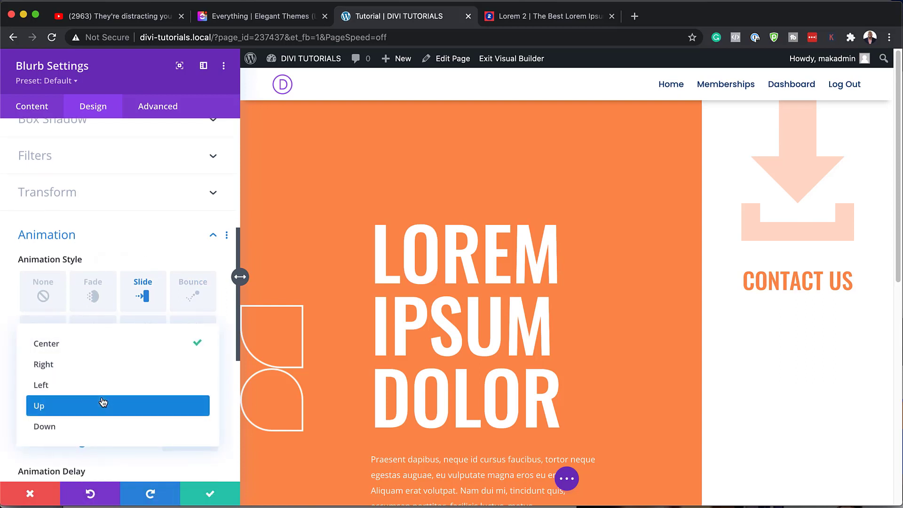
left_click(97, 426)
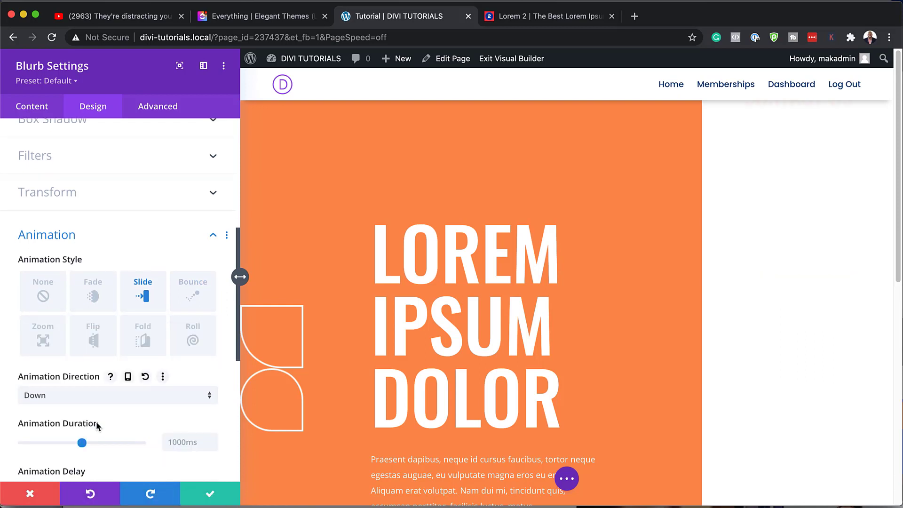
- Set the blurb's animation duration to 1100ms and its animation delay to 400ms
scroll(121, 402, "down", 3)
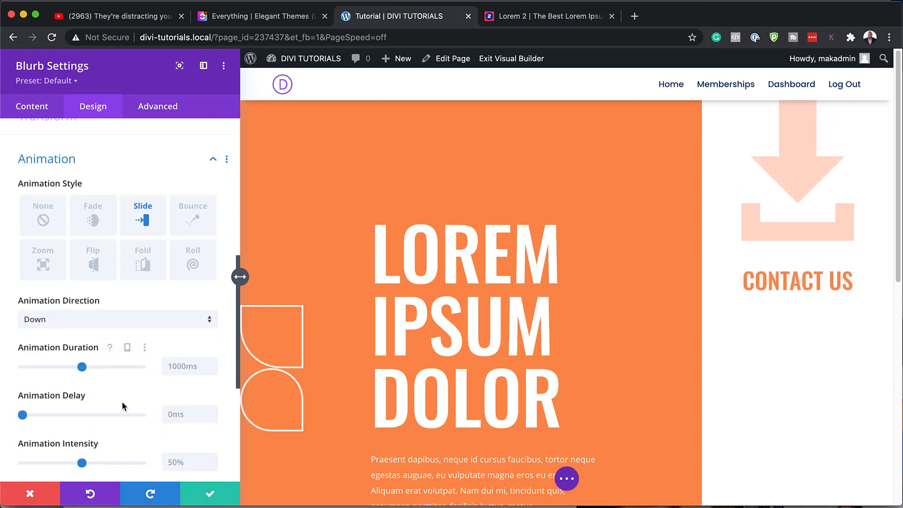
left_click(182, 367)
type("1")
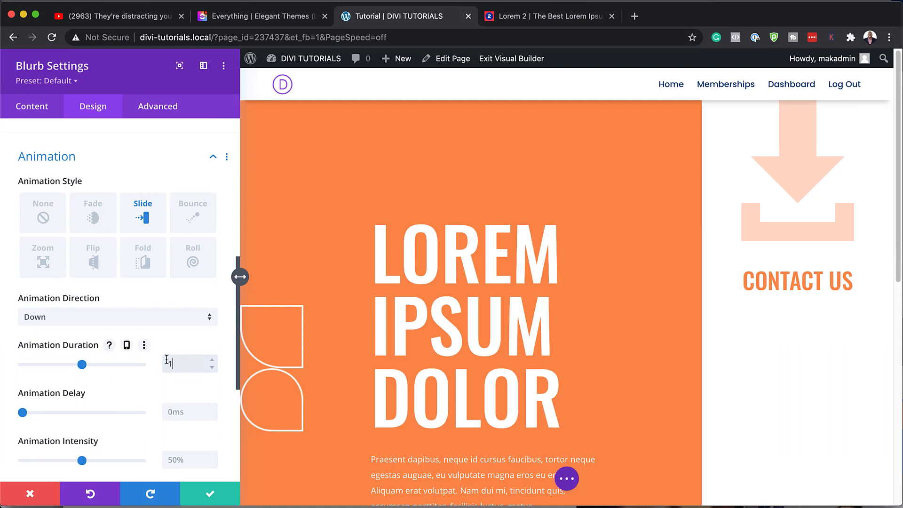
type("100ms")
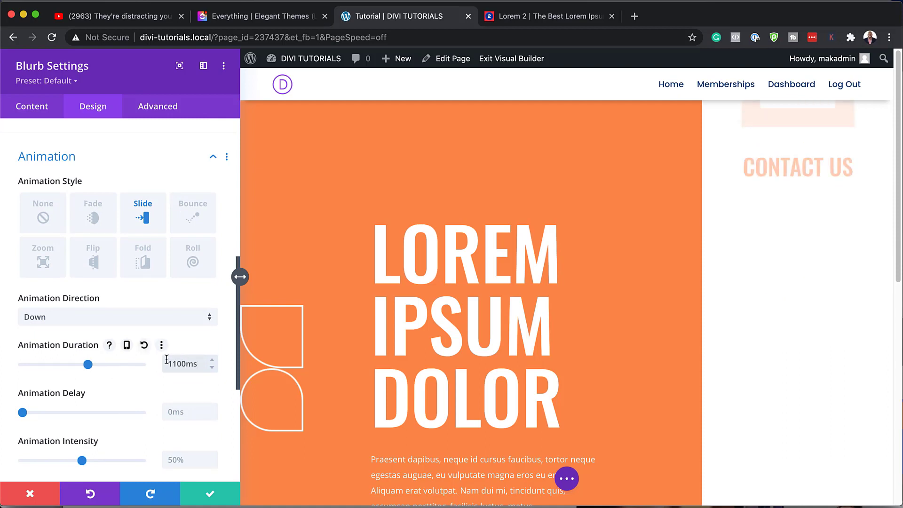
scroll(141, 410, "down", 1)
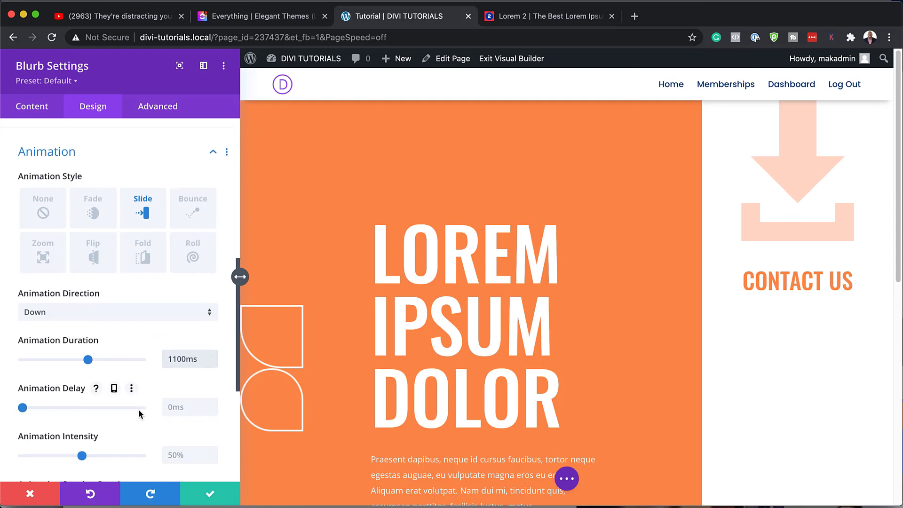
left_click(170, 407)
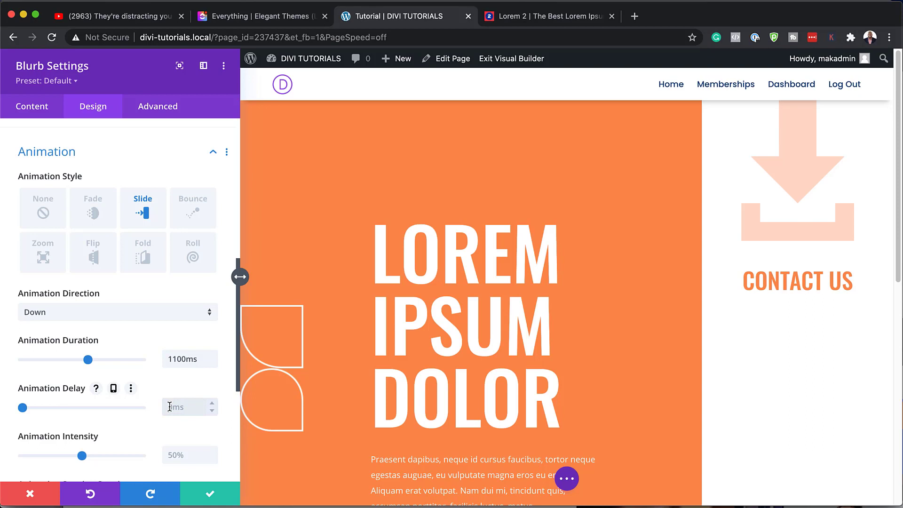
type("400ms")
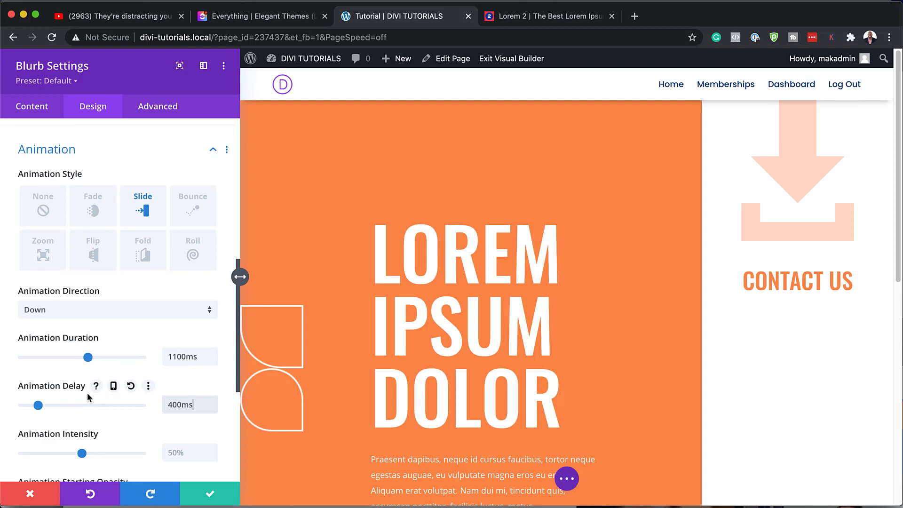
- Set the blurb's animation starting opacity to 100% and save the blurb settings
scroll(87, 395, "down", 2)
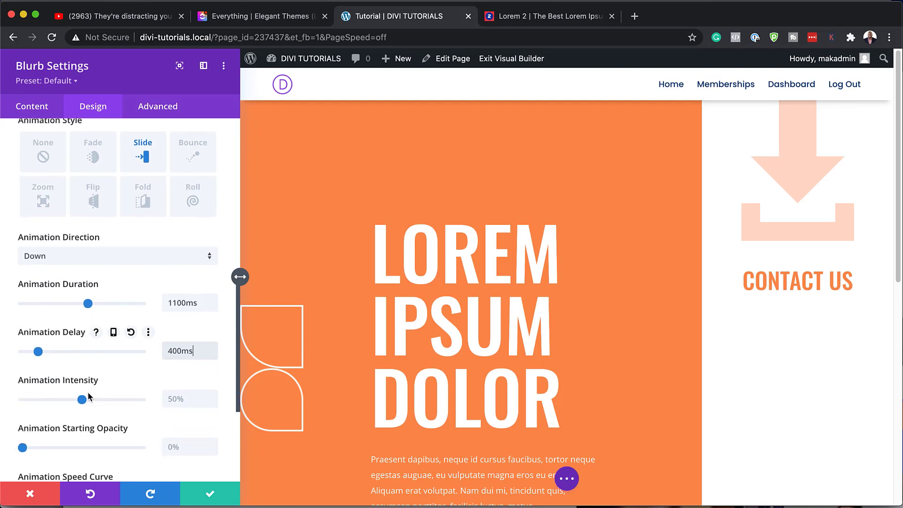
scroll(184, 423, "down", 1)
left_click(175, 409)
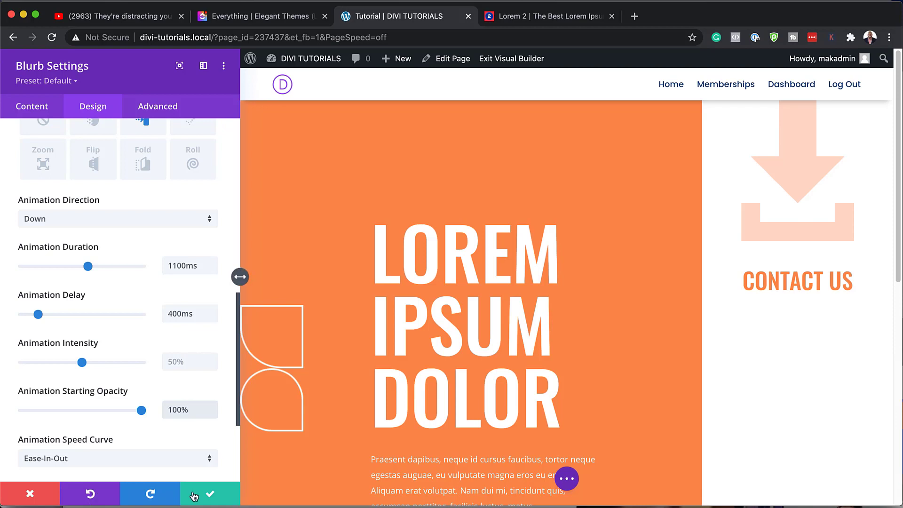
left_click(210, 496)
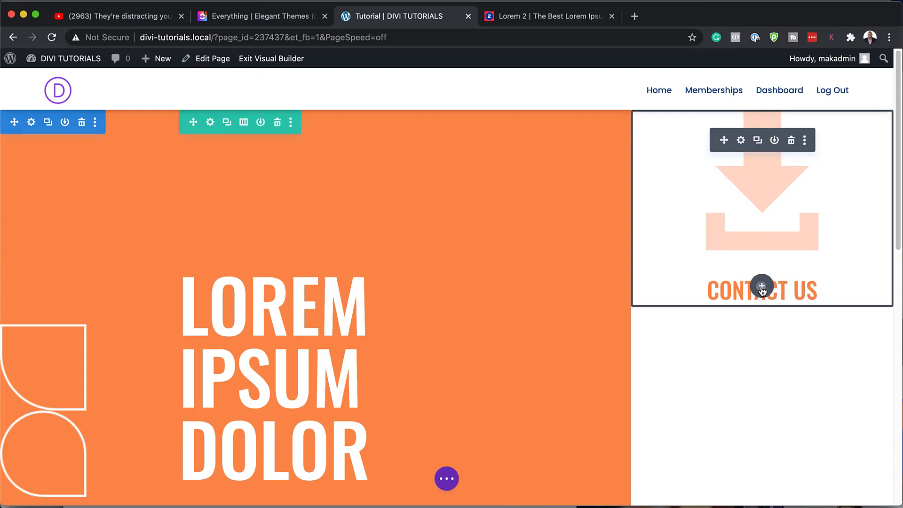
- Add a Contact Form module below the Contact Us blurb in the white column
left_click(762, 286)
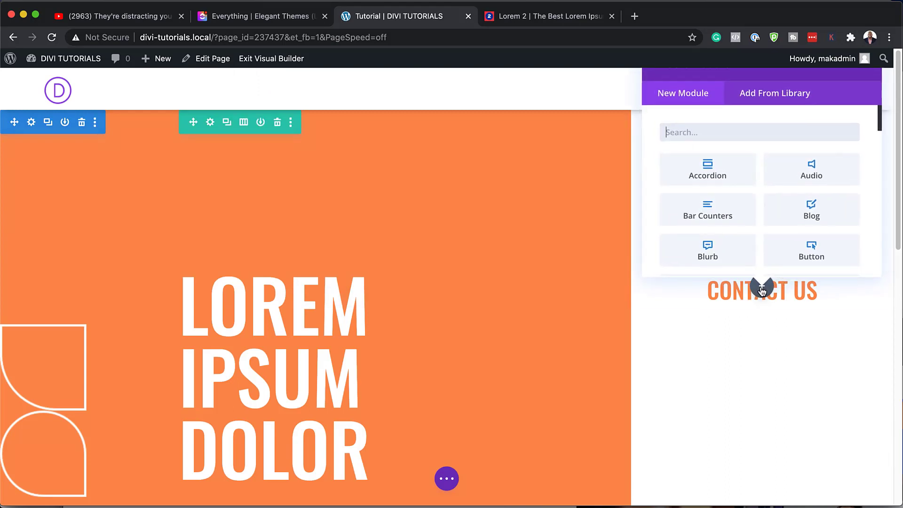
left_click(721, 132)
type("contact")
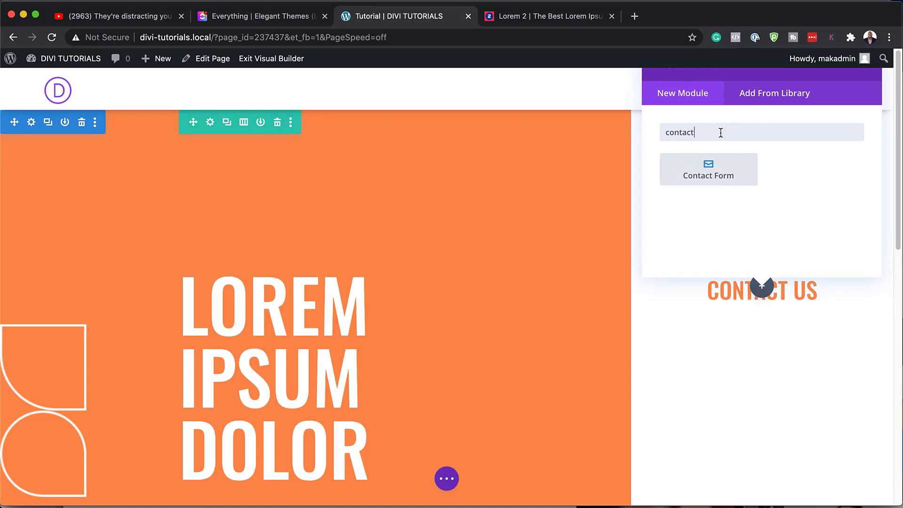
left_click(698, 177)
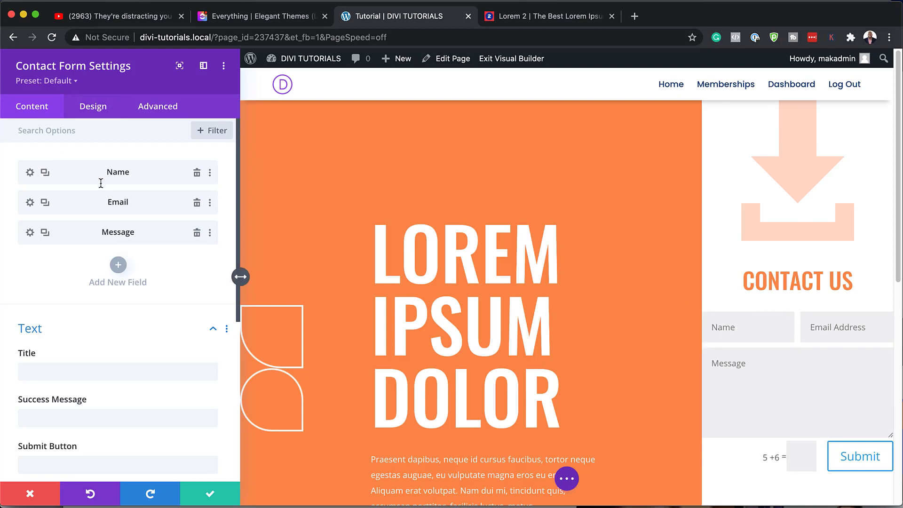
- Make the contact form's Name field full width and return to the form settings
left_click(30, 173)
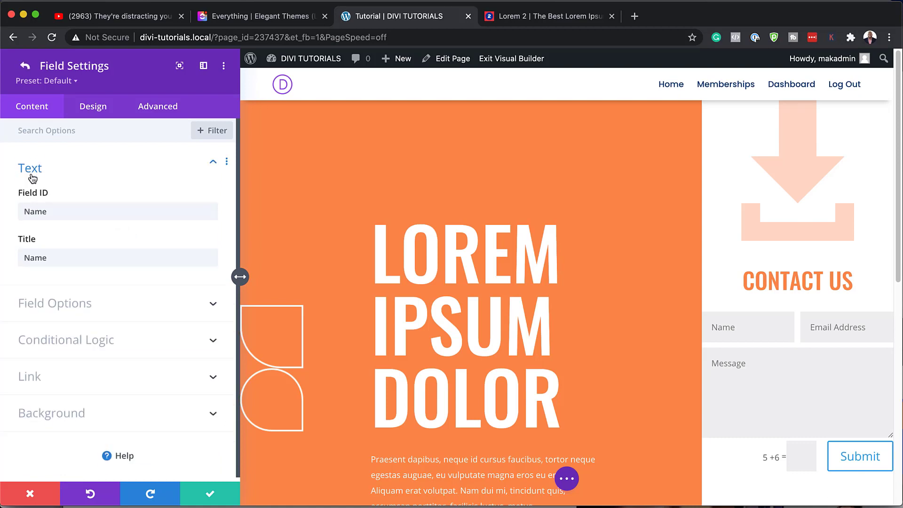
left_click(94, 106)
left_click(50, 162)
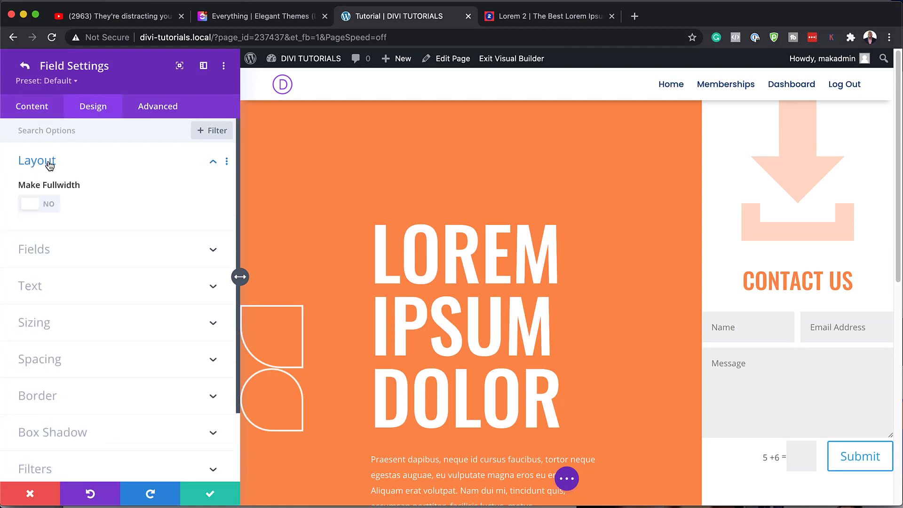
left_click(48, 204)
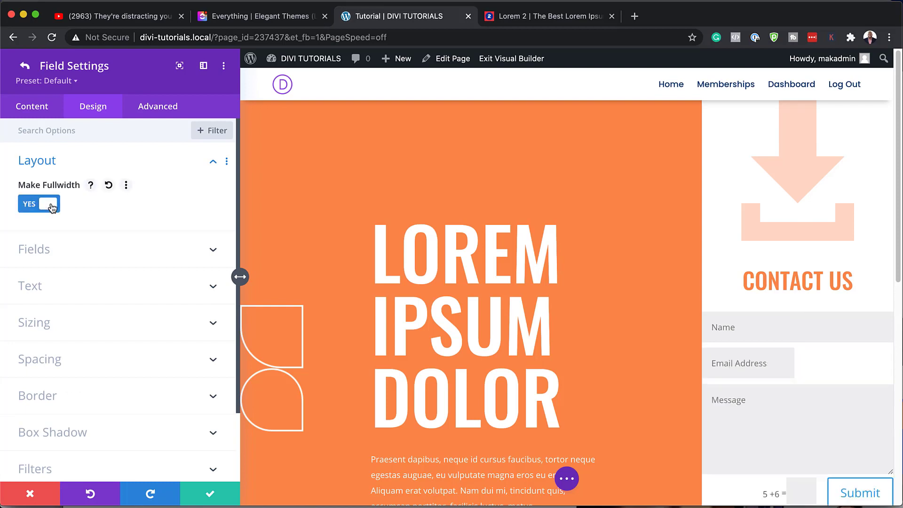
left_click(25, 68)
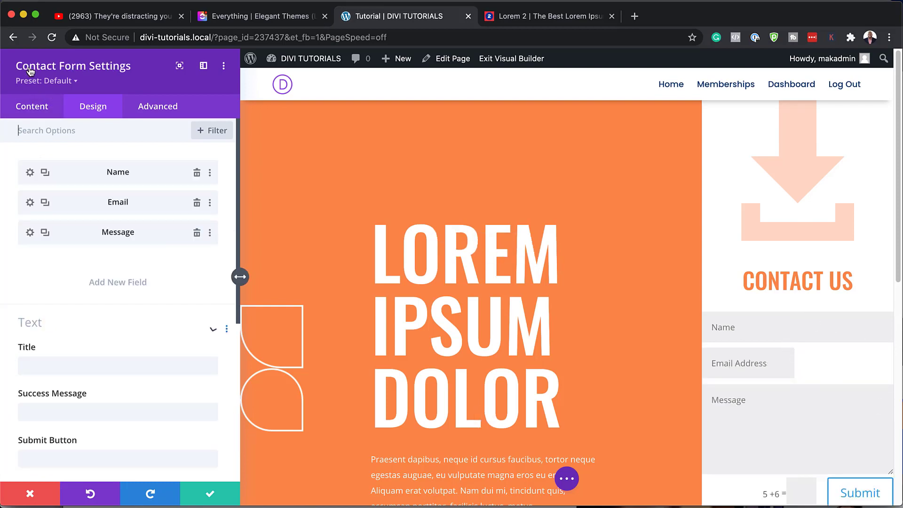
- Make the contact form's Email field full width and return to the form settings
left_click(29, 204)
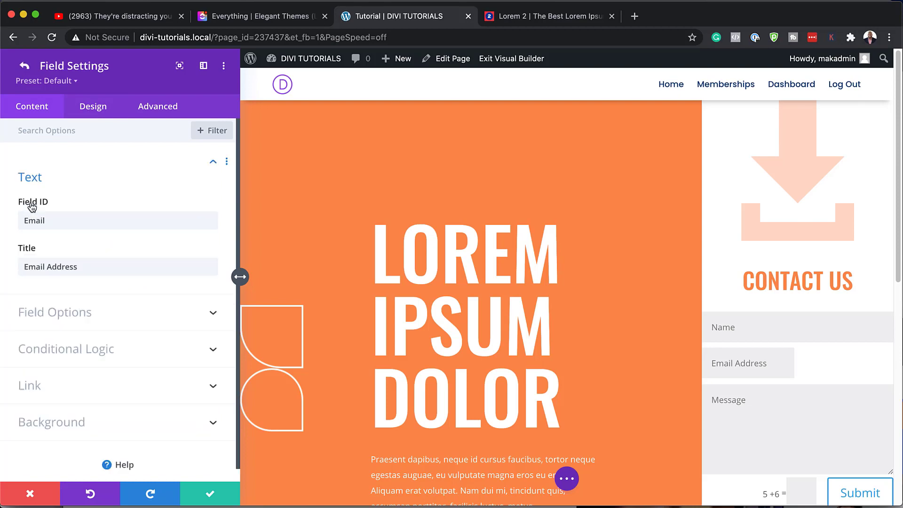
left_click(90, 108)
left_click(66, 160)
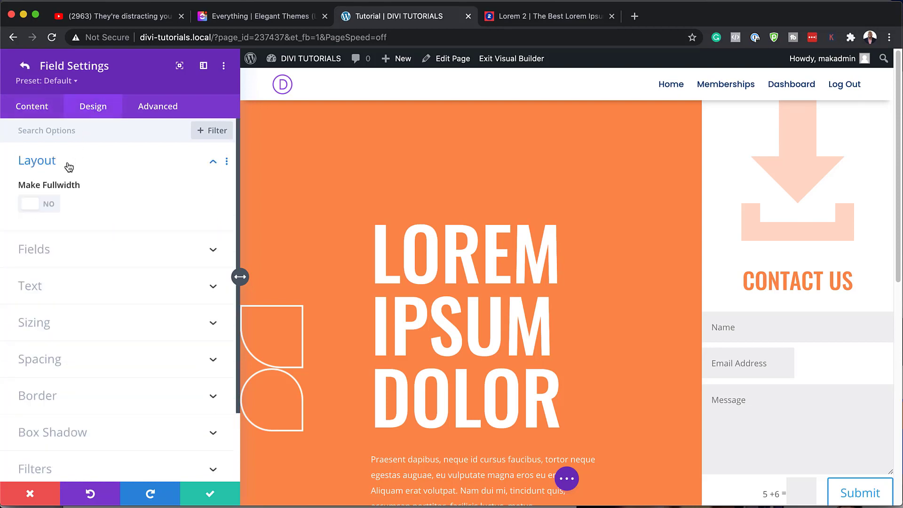
left_click(51, 207)
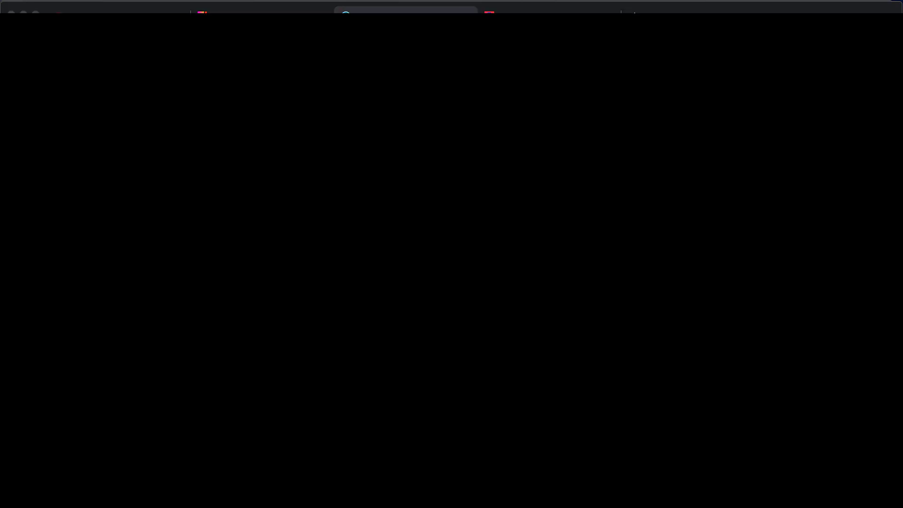
scroll(84, 161, "down", 1)
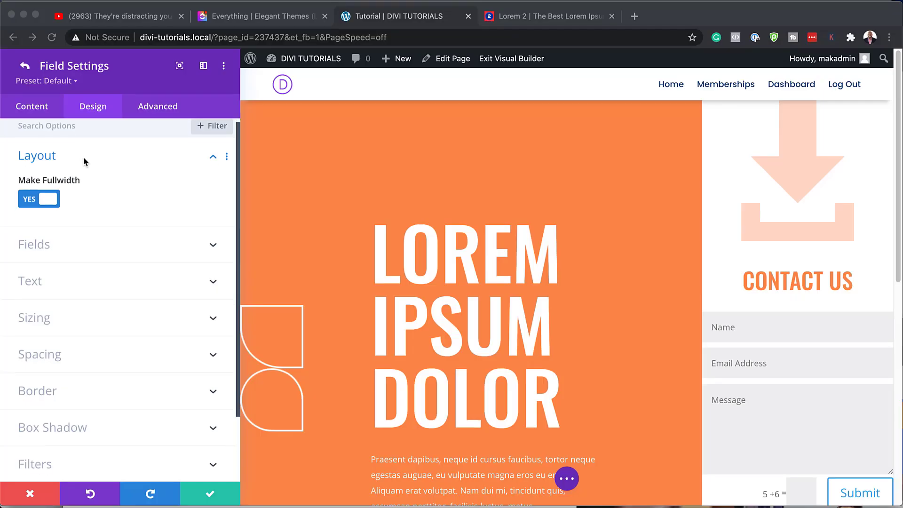
left_click(29, 69)
left_click(27, 67)
- Set the contact form's background color to #f7f7f7
scroll(115, 260, "down", 5)
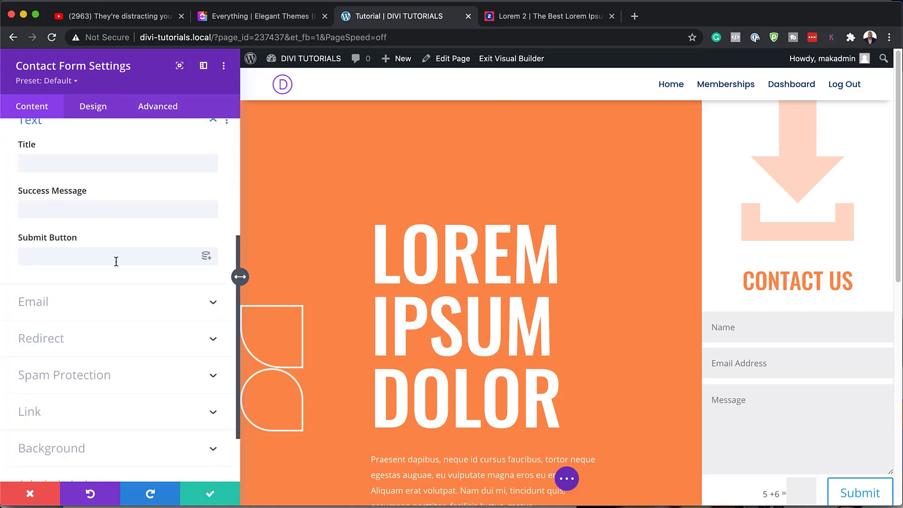
left_click(68, 373)
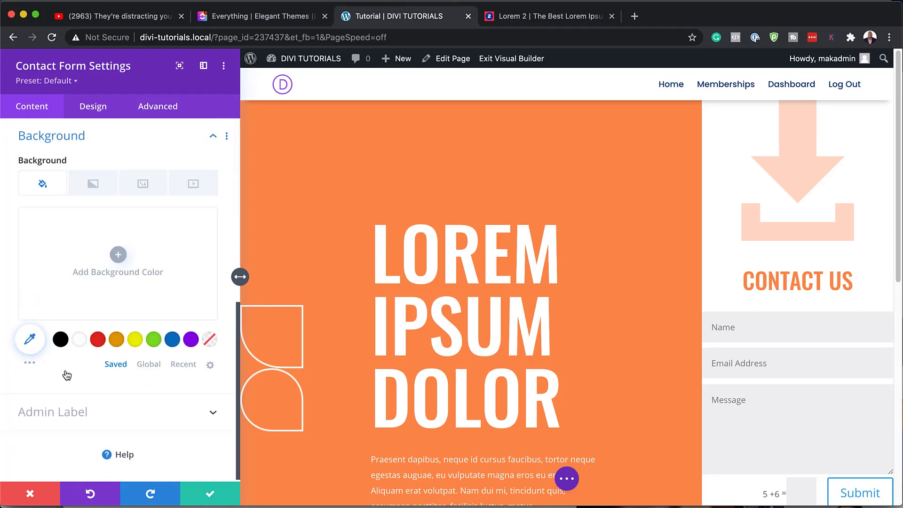
left_click(118, 255)
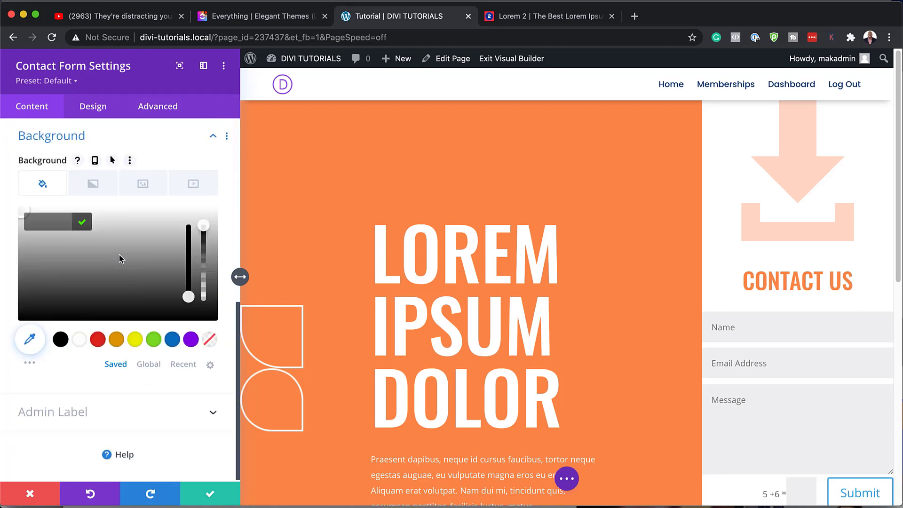
left_click(52, 222)
type("#f7f7f7")
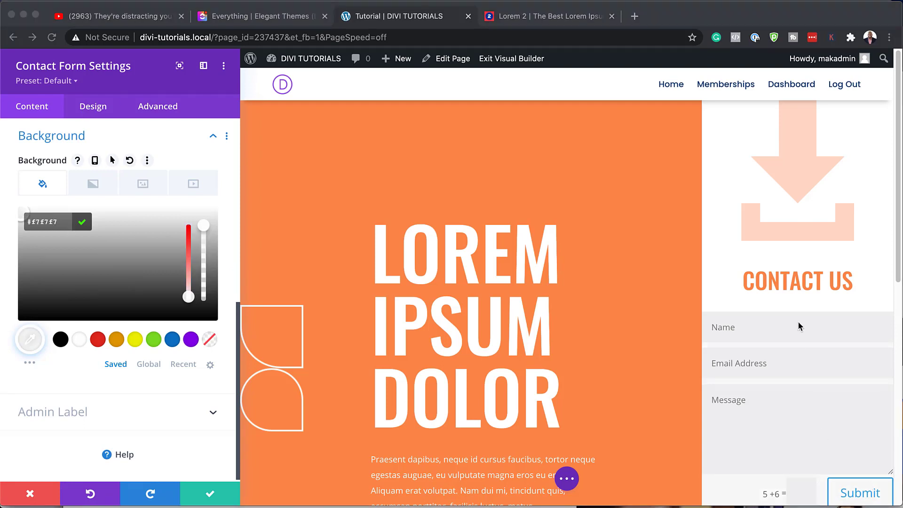
- Set the form fields' background color to white (#ffffff) and their text color to #ff8949
left_click(94, 107)
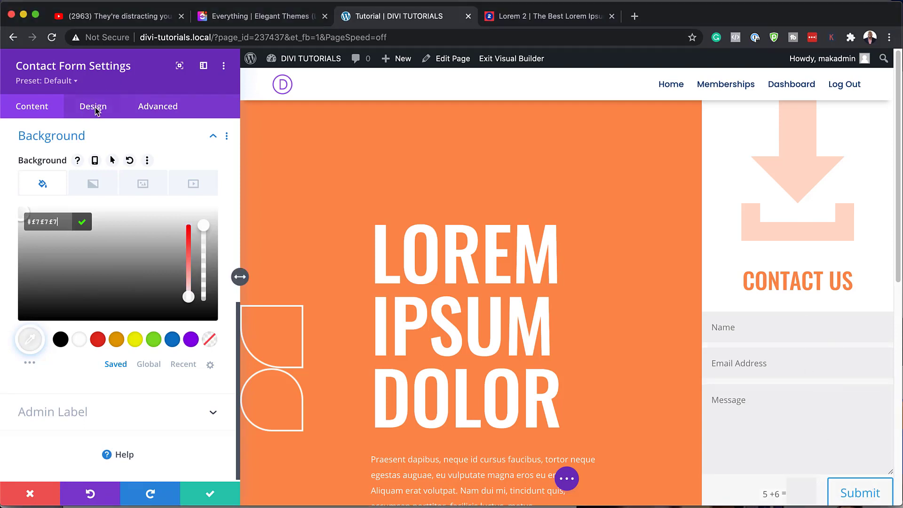
left_click(55, 166)
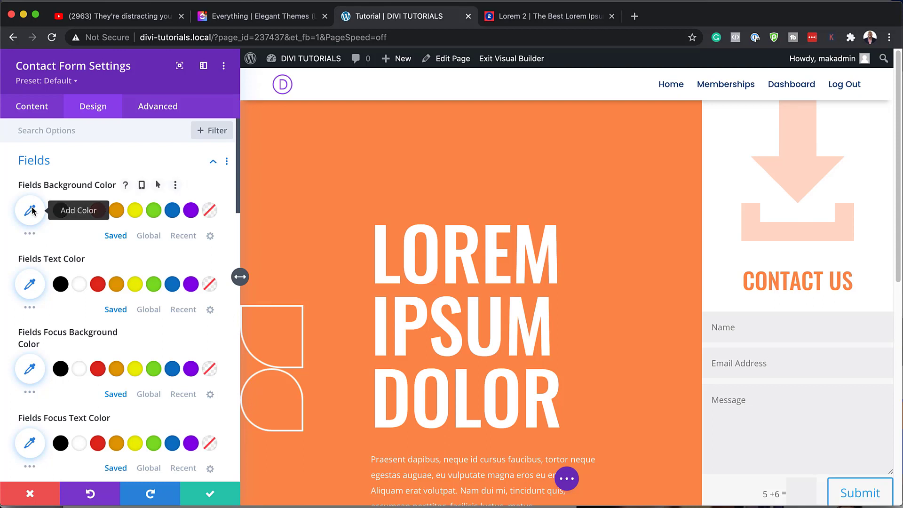
left_click(79, 216)
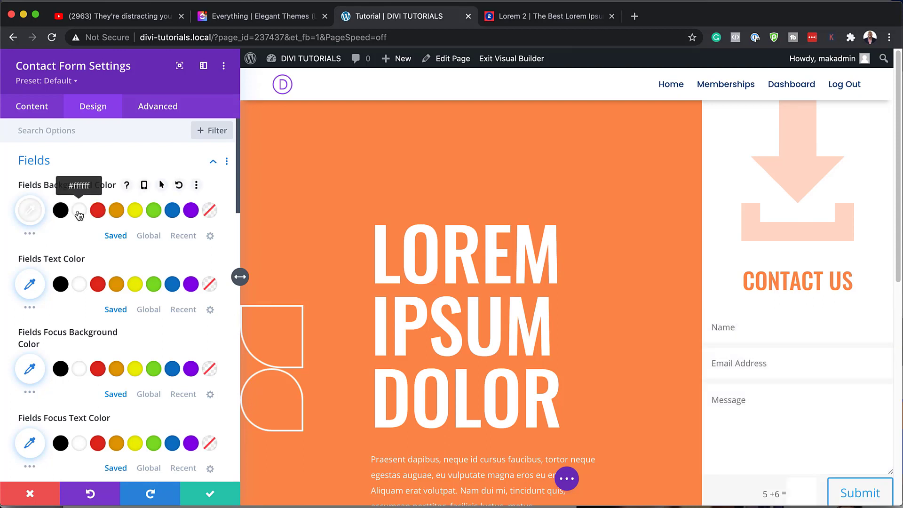
left_click(30, 284)
type("#ff8049")
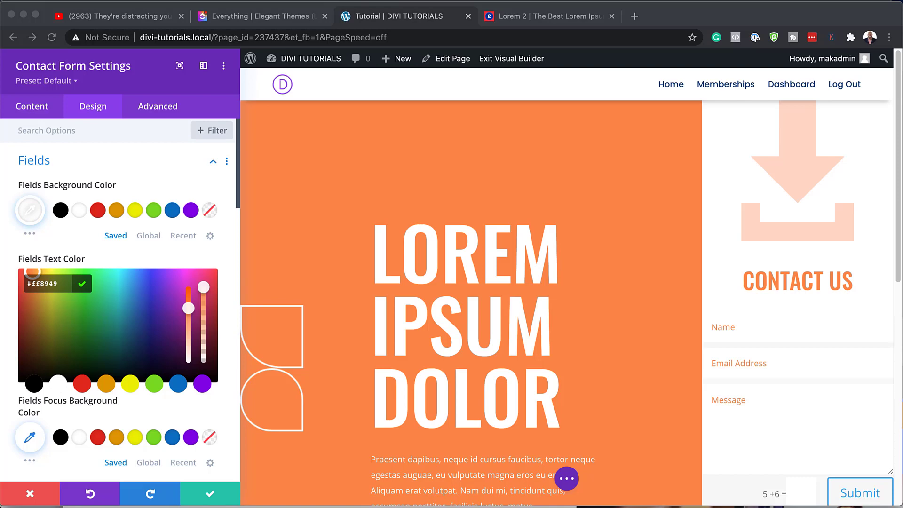
- Set the form fields' top and bottom margins to 15px and their top and bottom padding to 20px
scroll(141, 321, "down", 5)
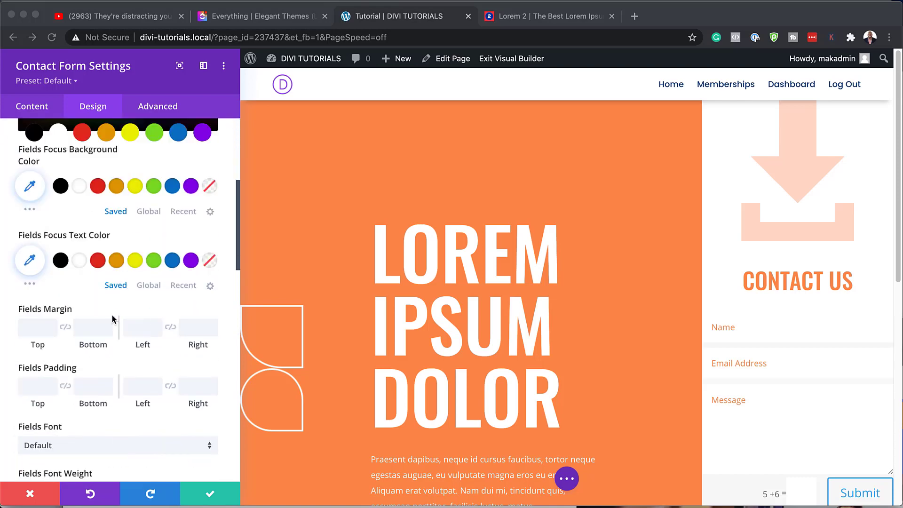
left_click(30, 329)
scroll(33, 292, "down", 2)
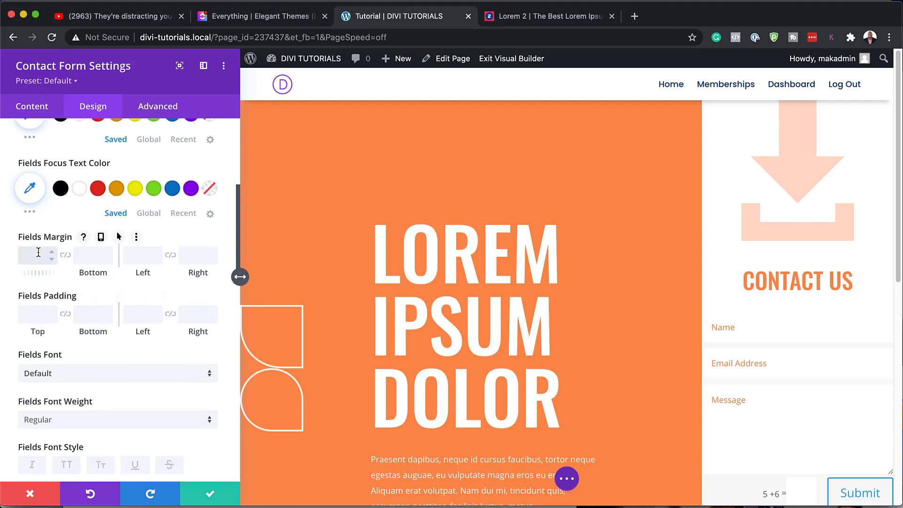
type("15px")
left_click(66, 256)
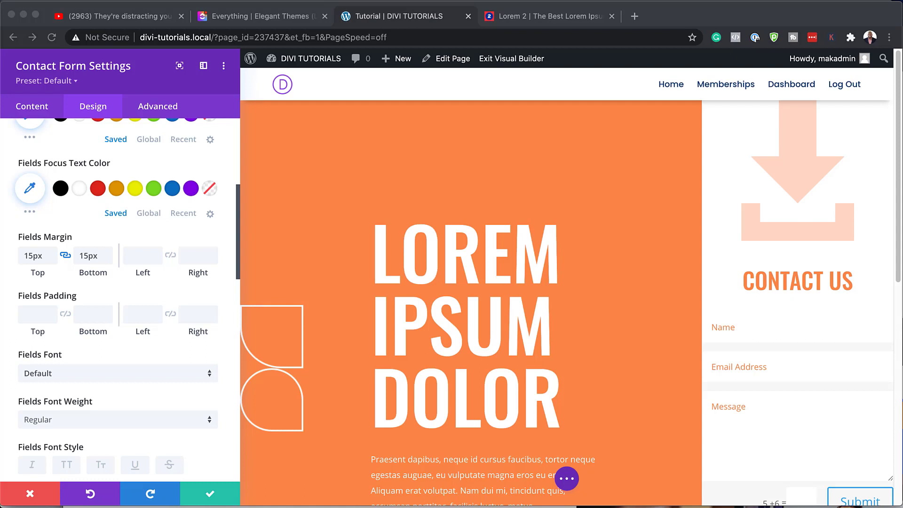
left_click(36, 313)
type("20px")
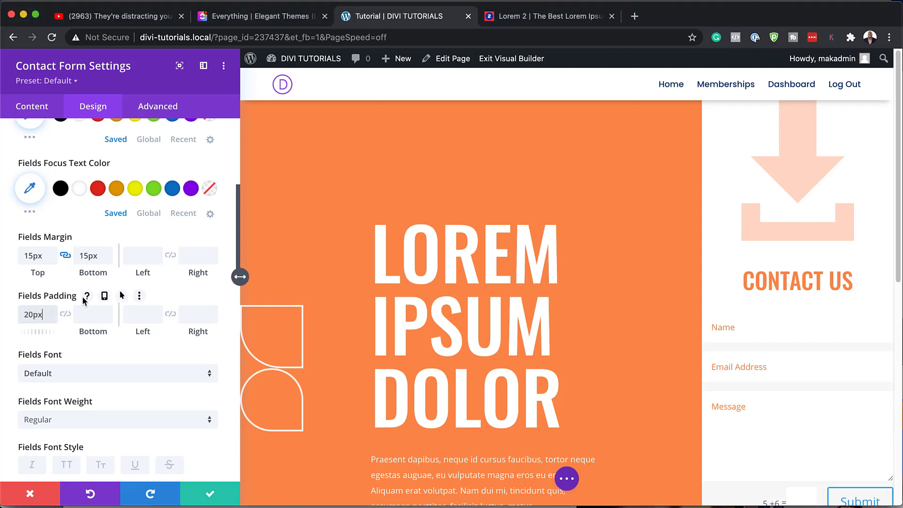
left_click(67, 314)
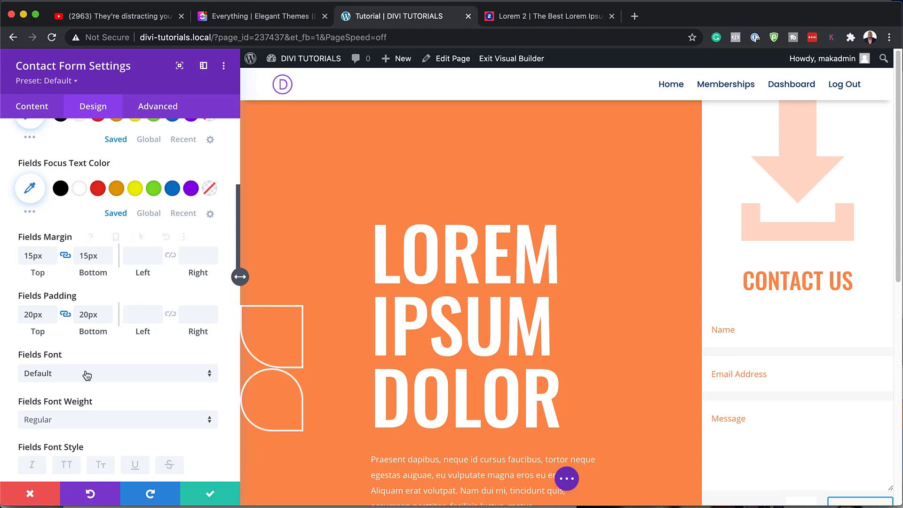
- Set the form fields' font to Oswald with uppercase style
left_click(87, 376)
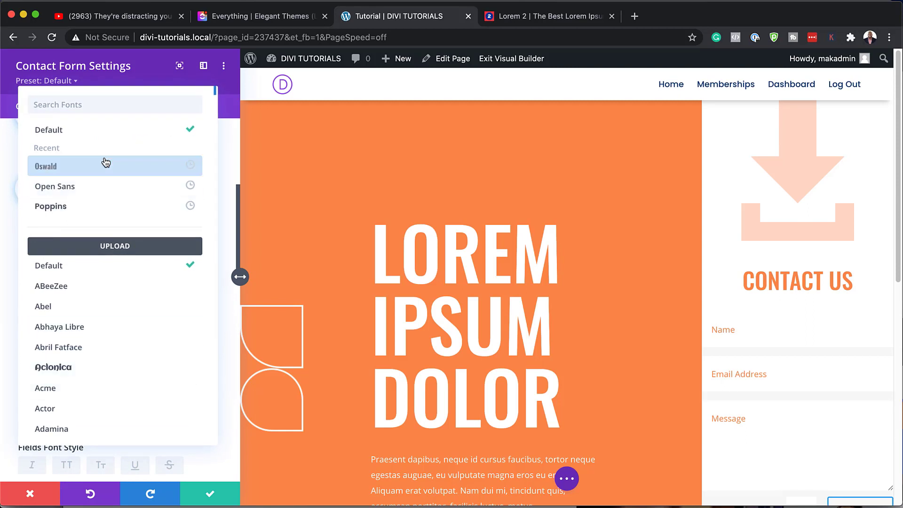
left_click(106, 164)
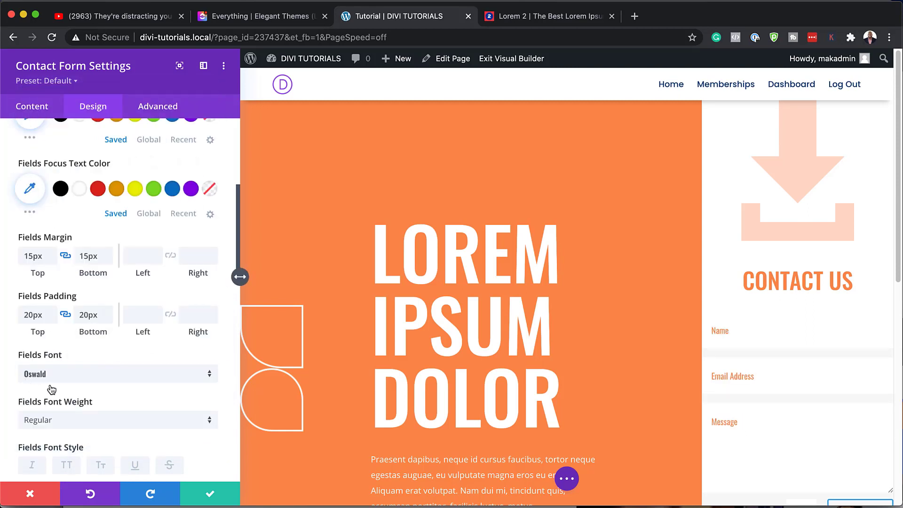
scroll(51, 390, "down", 2)
left_click(67, 422)
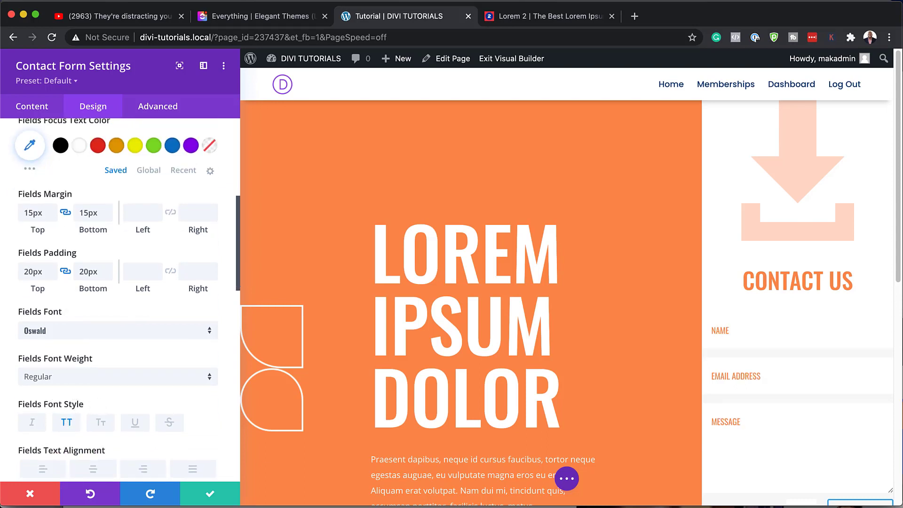
- Center the form fields' text and set its size to 21px
scroll(123, 311, "down", 1)
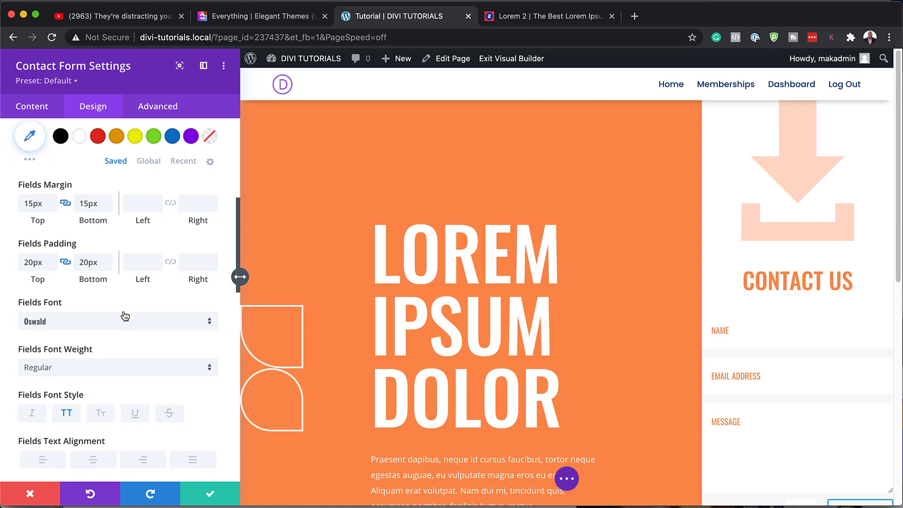
left_click(93, 446)
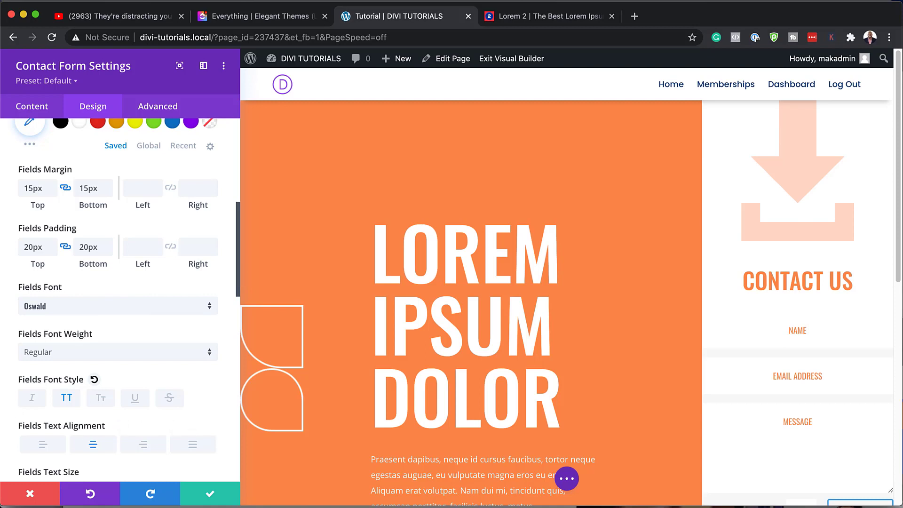
scroll(141, 414, "down", 3)
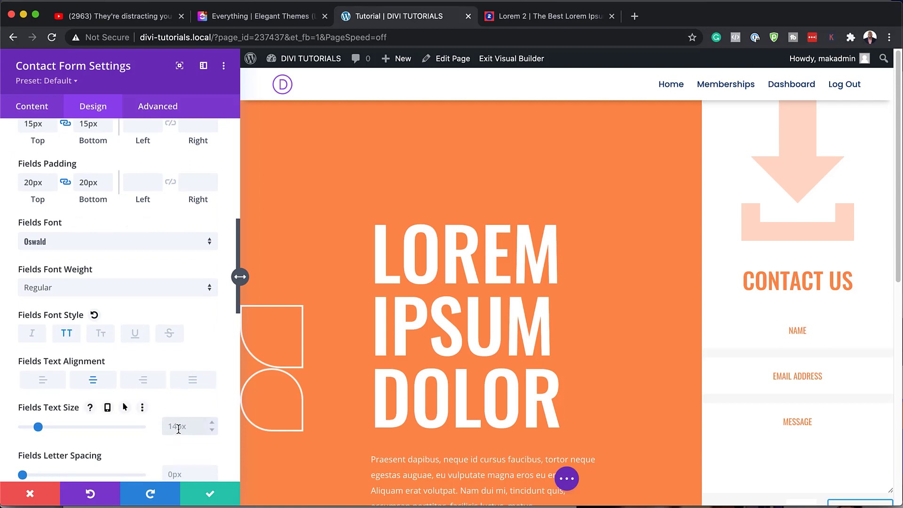
type("21")
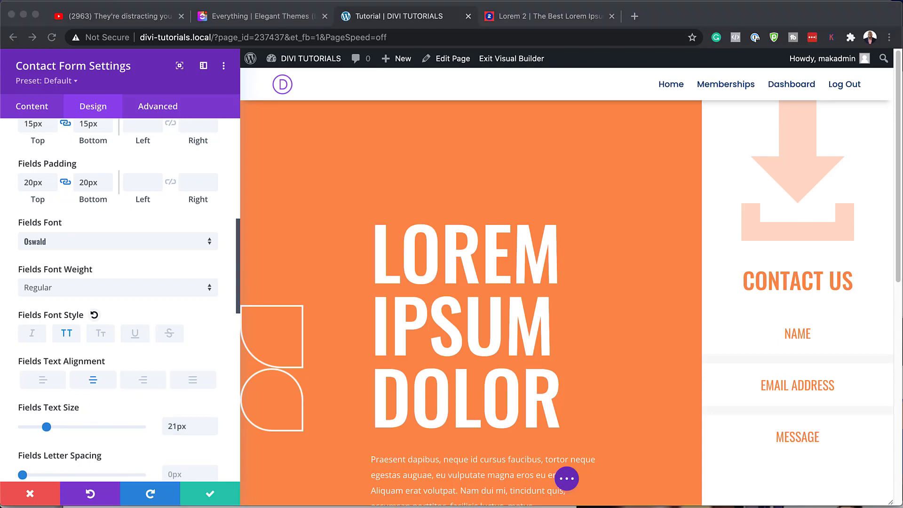
- Enable custom styles for the contact form's button and set its text color to #ff8949
scroll(820, 416, "down", 6)
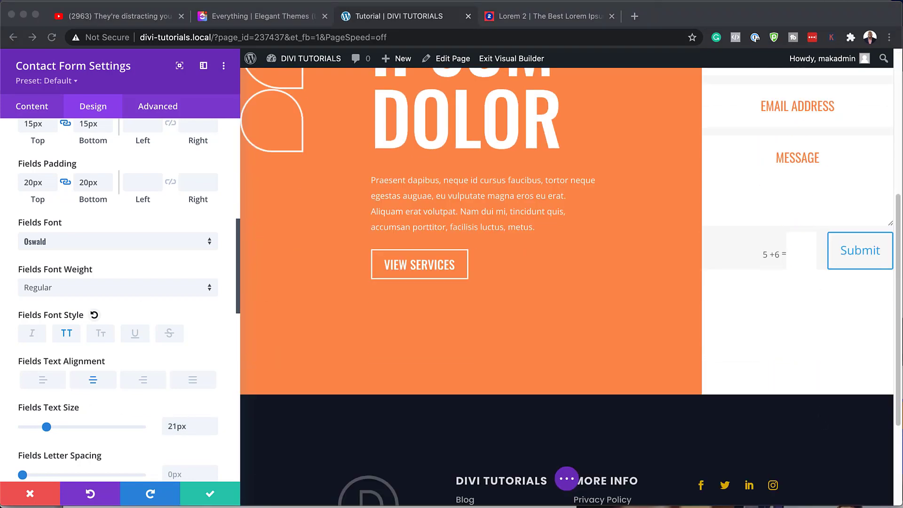
scroll(151, 254, "down", 8)
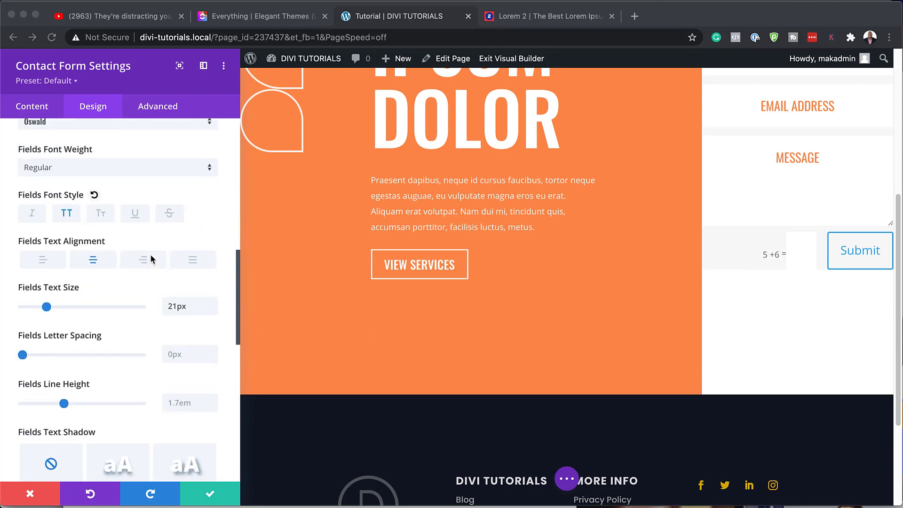
scroll(151, 257, "down", 5)
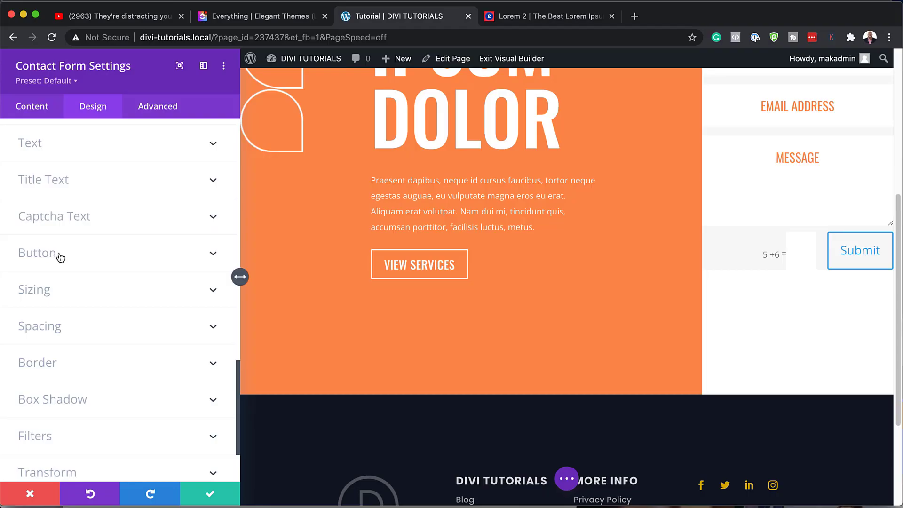
left_click(58, 255)
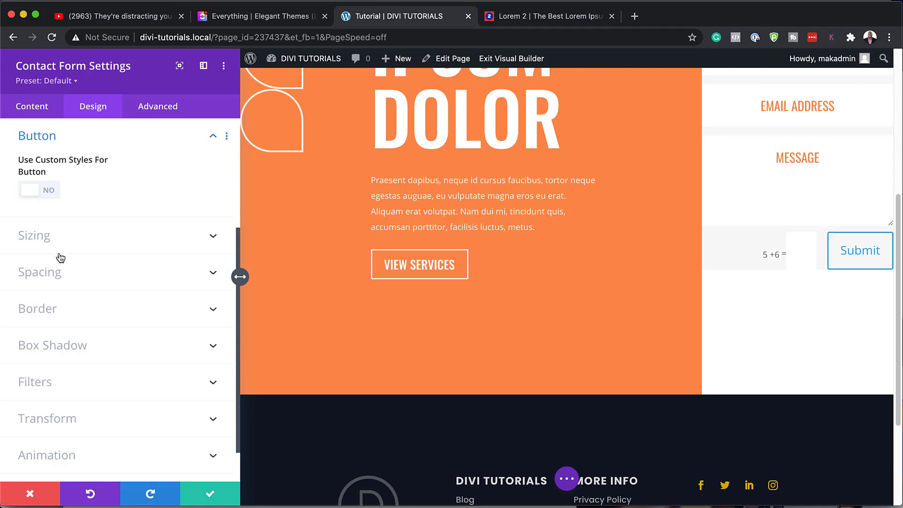
left_click(52, 192)
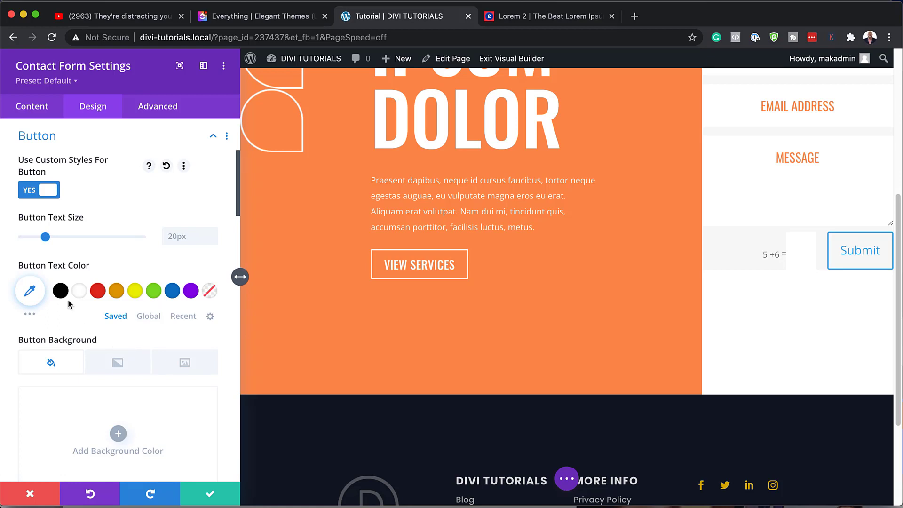
left_click(30, 291)
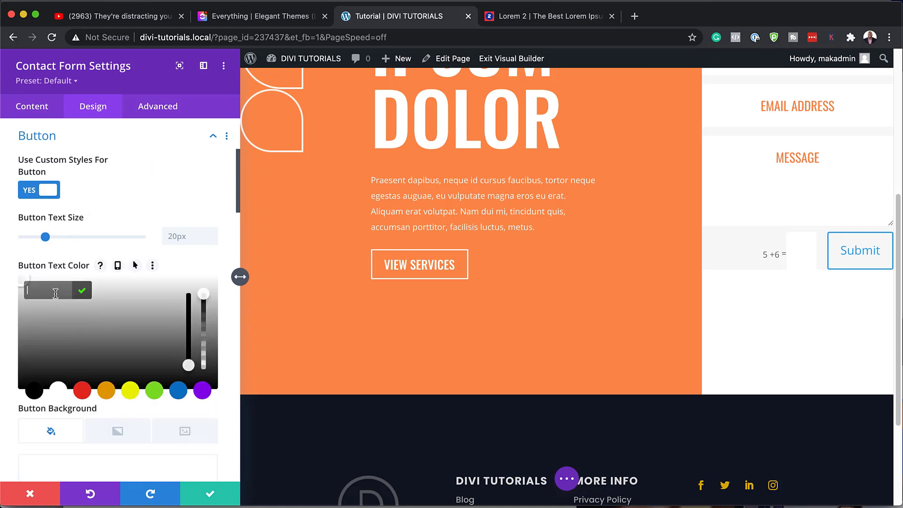
type("#ff8949")
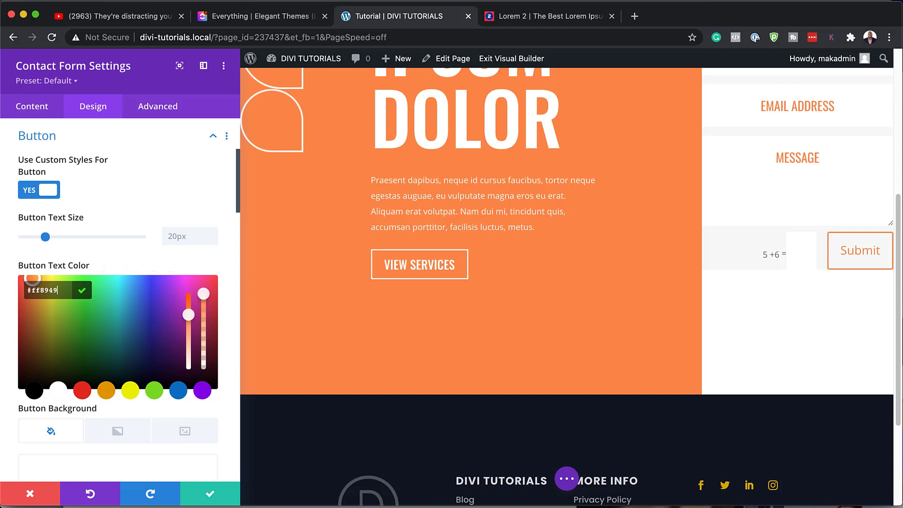
- Set the form button's border radius to 1px
scroll(142, 314, "down", 6)
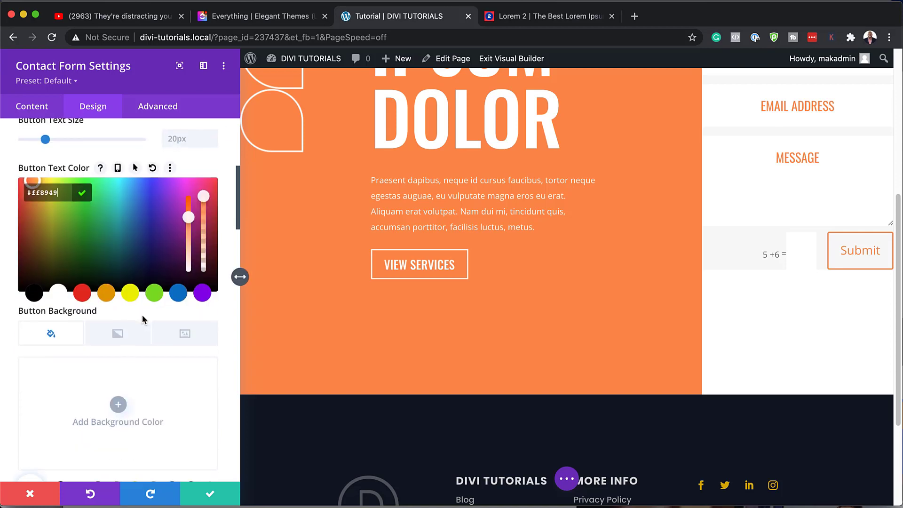
scroll(143, 320, "down", 5)
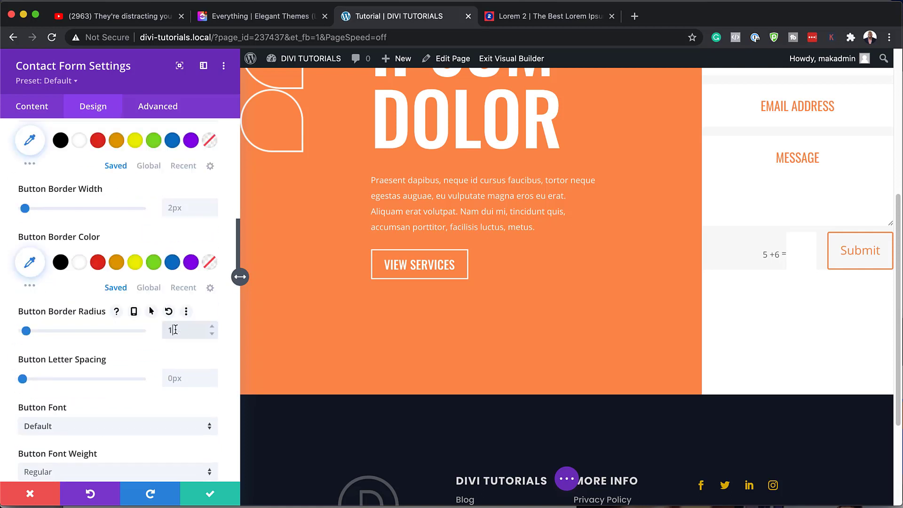
type("px")
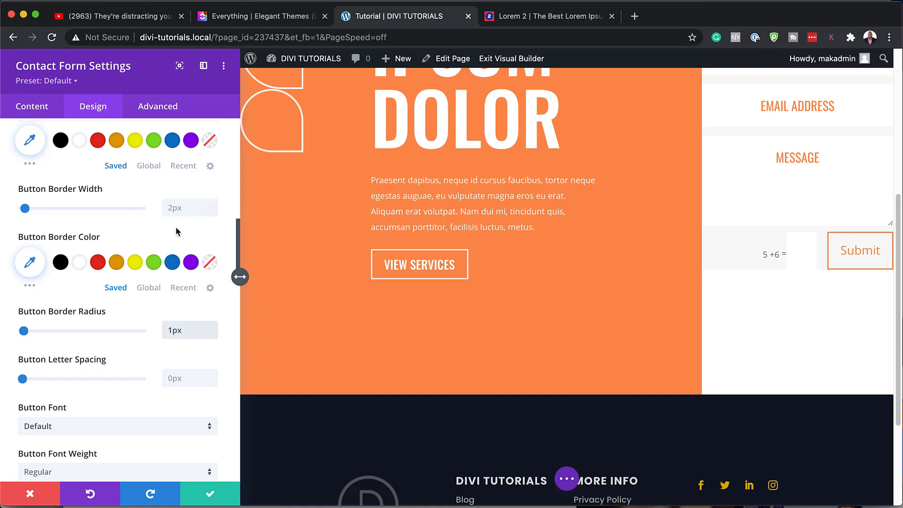
- Set the form button's font to Oswald with uppercase style
scroll(176, 227, "up", 5)
scroll(165, 237, "up", 5)
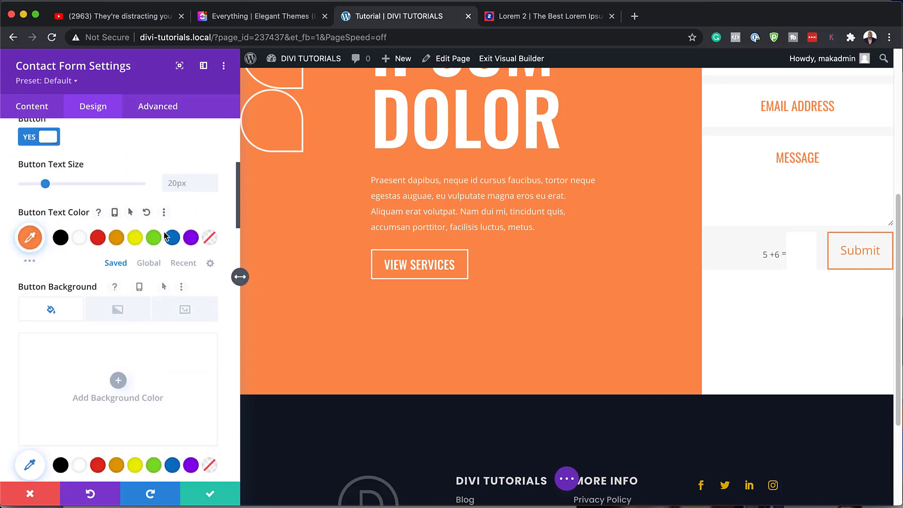
scroll(165, 235, "down", 10)
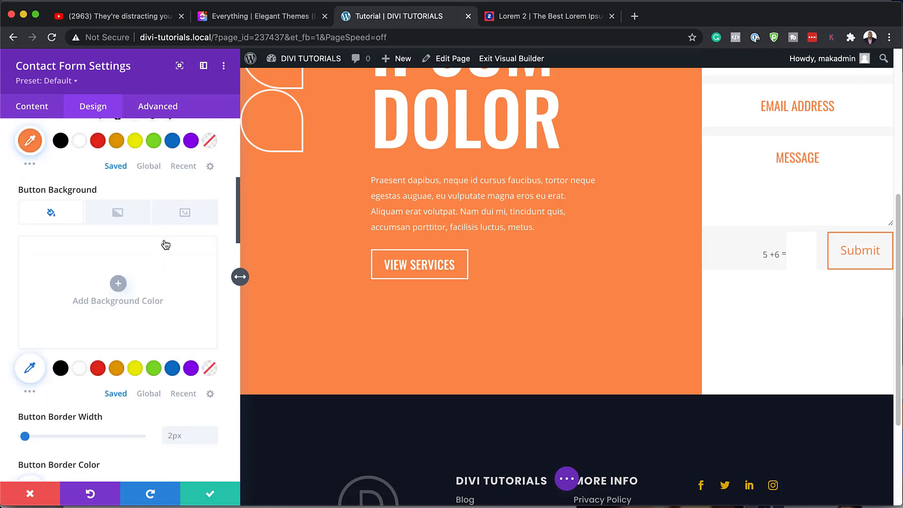
scroll(166, 244, "down", 2)
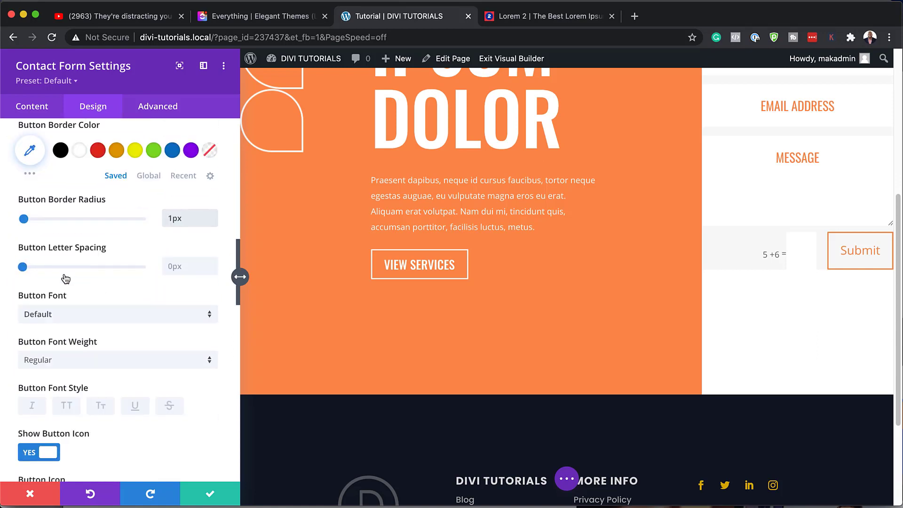
left_click(61, 314)
left_click(61, 319)
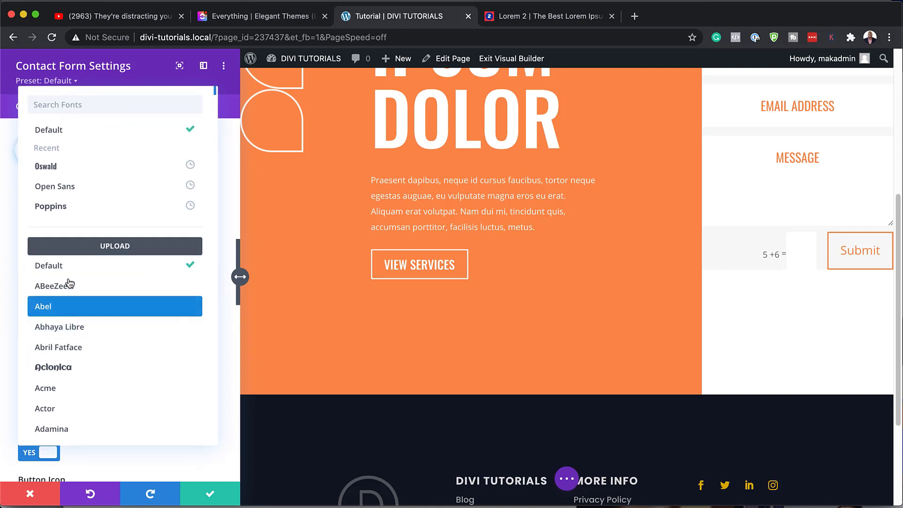
left_click(56, 166)
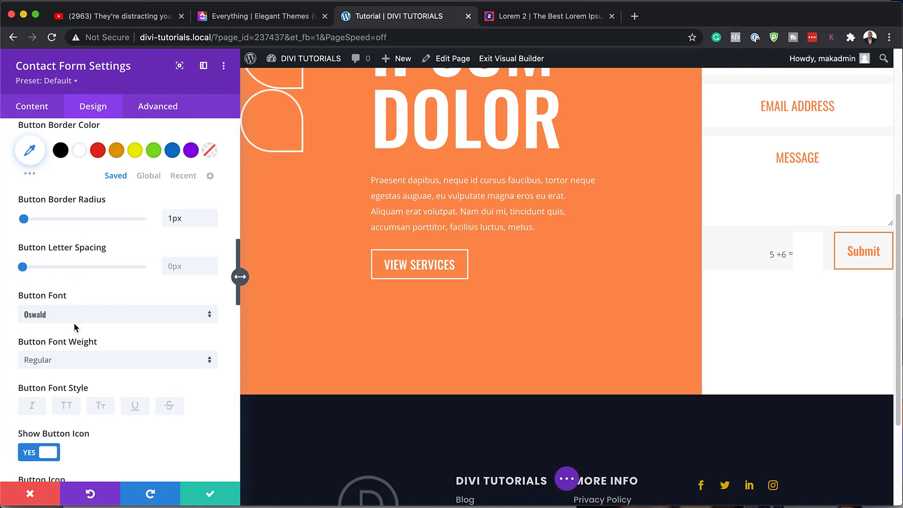
left_click(67, 405)
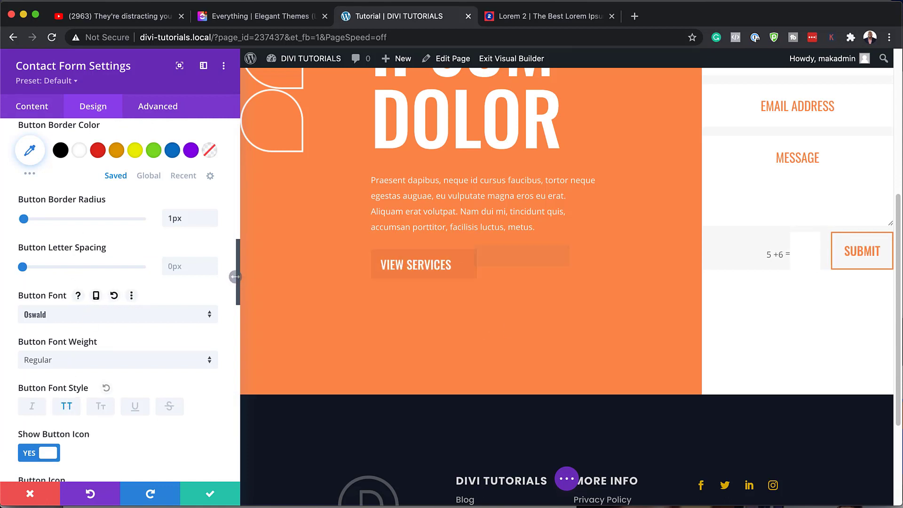
- Set the contact form module's width to 100% in its sizing options
scroll(145, 258, "down", 15)
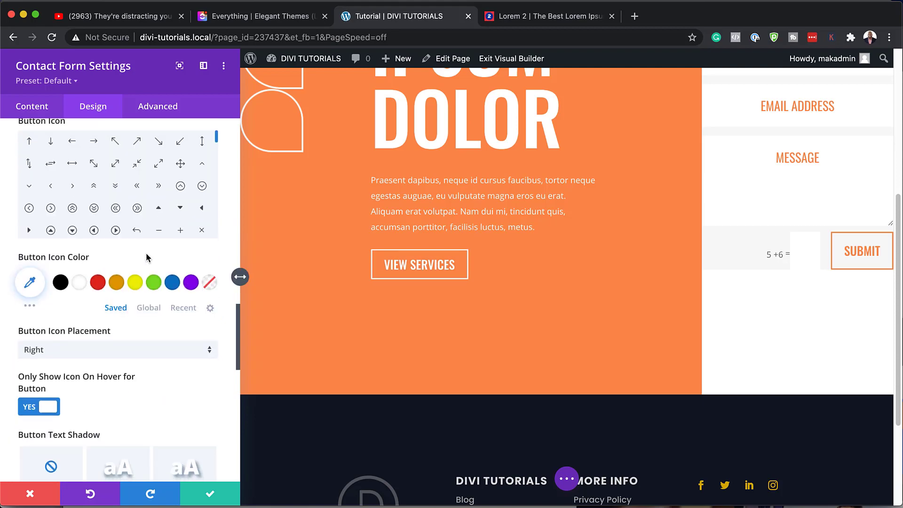
scroll(146, 252, "down", 6)
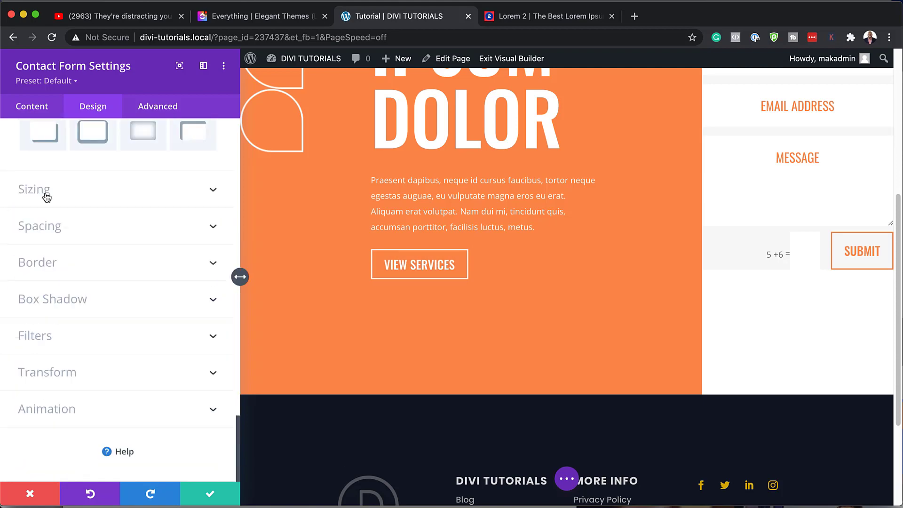
left_click(34, 189)
left_click(188, 183)
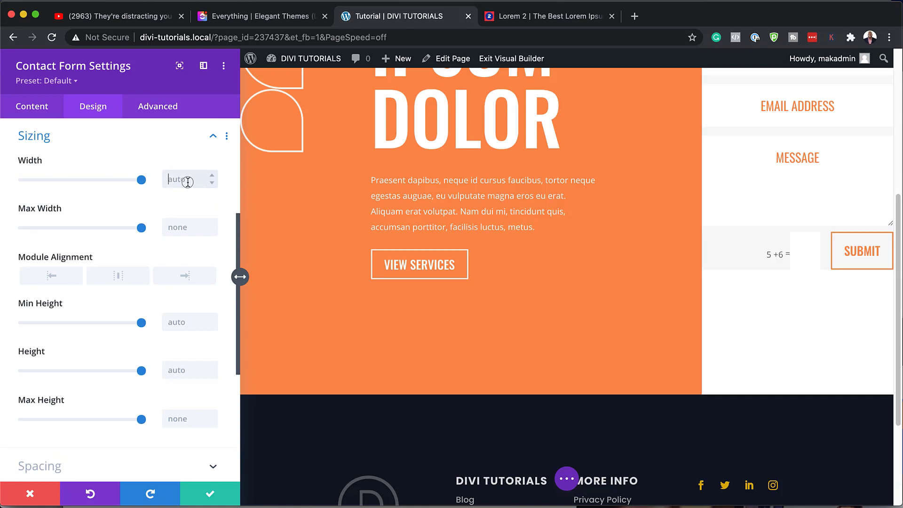
type("1")
type("00px%")
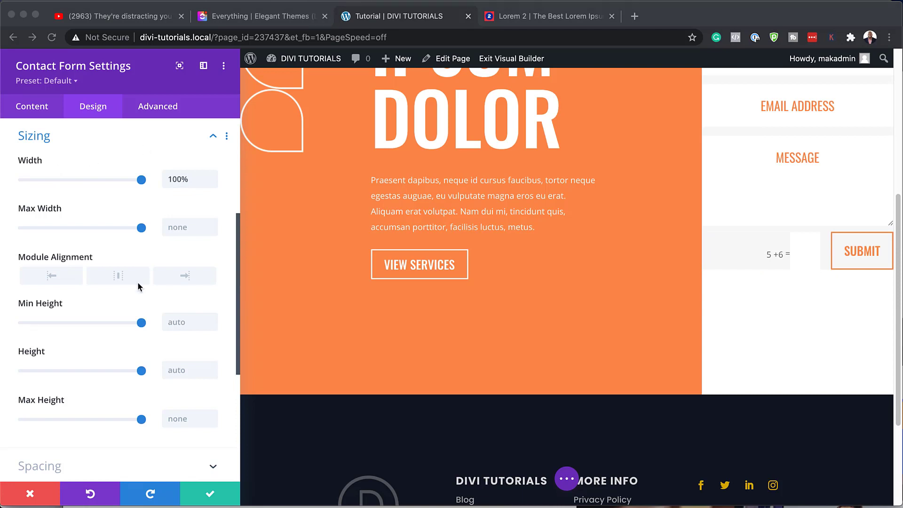
- Set the contact form module's top and bottom padding to 14%
scroll(138, 284, "down", 3)
left_click(50, 334)
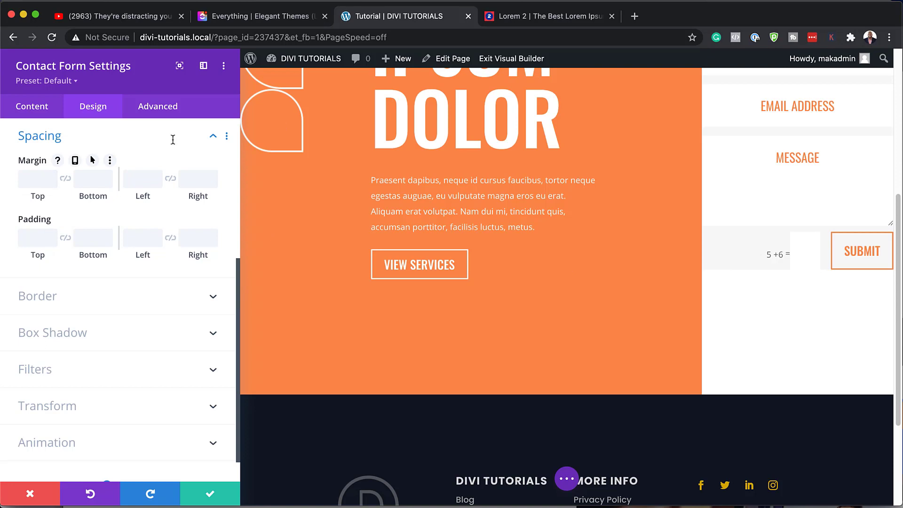
left_click(35, 239)
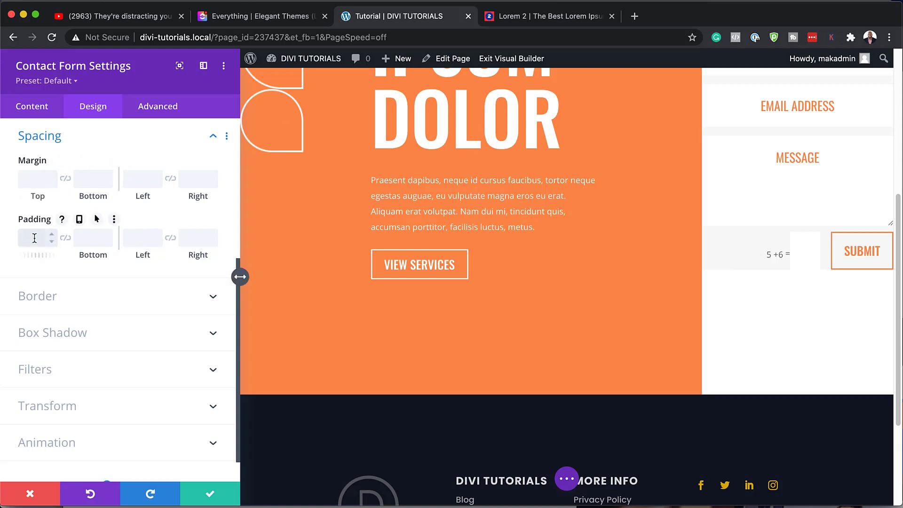
type("14%")
left_click(66, 239)
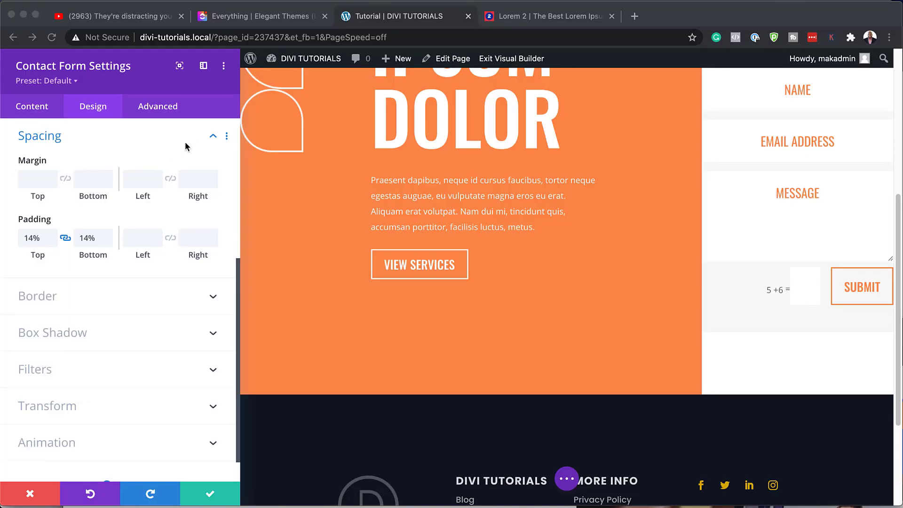
- Set the contact form module's left and right padding to 12%, linking the two values
left_click(143, 238)
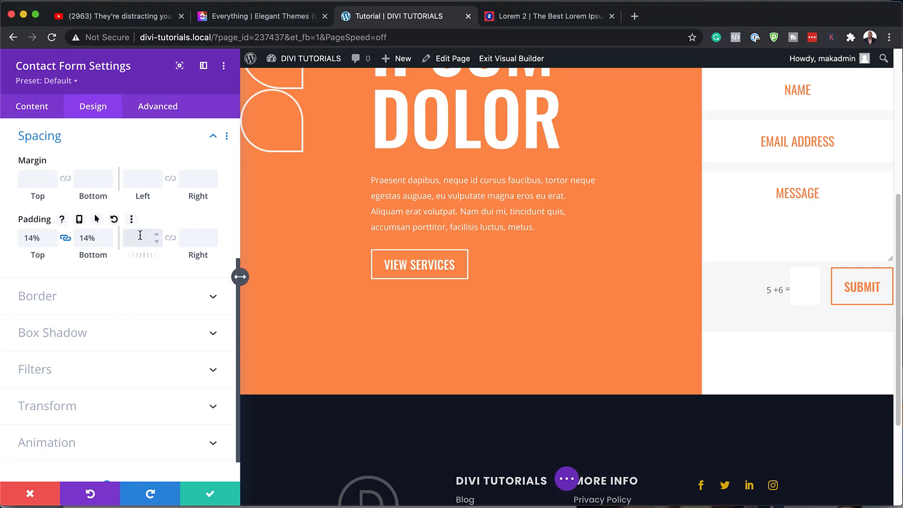
type("12%")
left_click(170, 238)
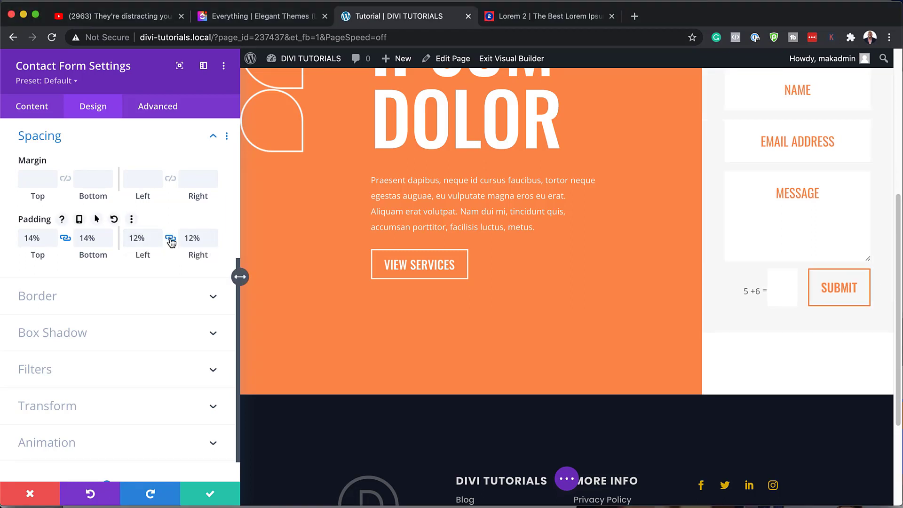
scroll(783, 361, "up", 5)
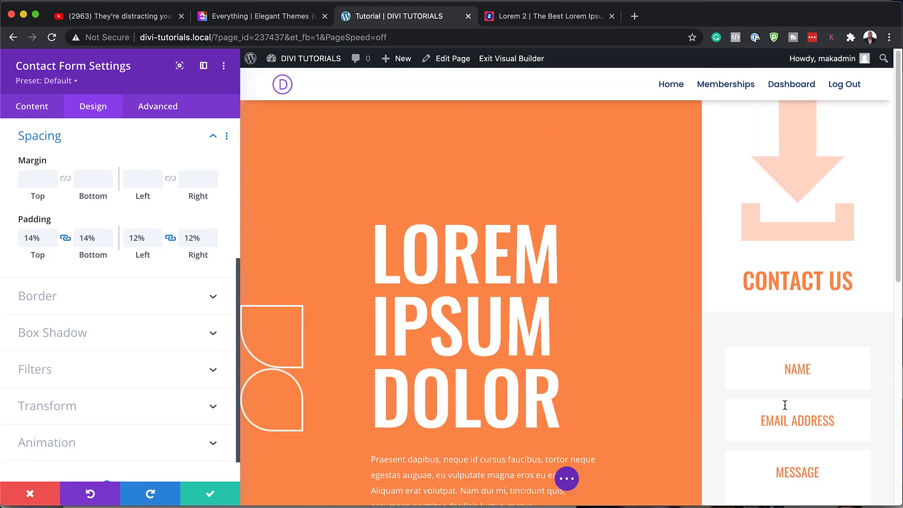
scroll(785, 405, "down", 2)
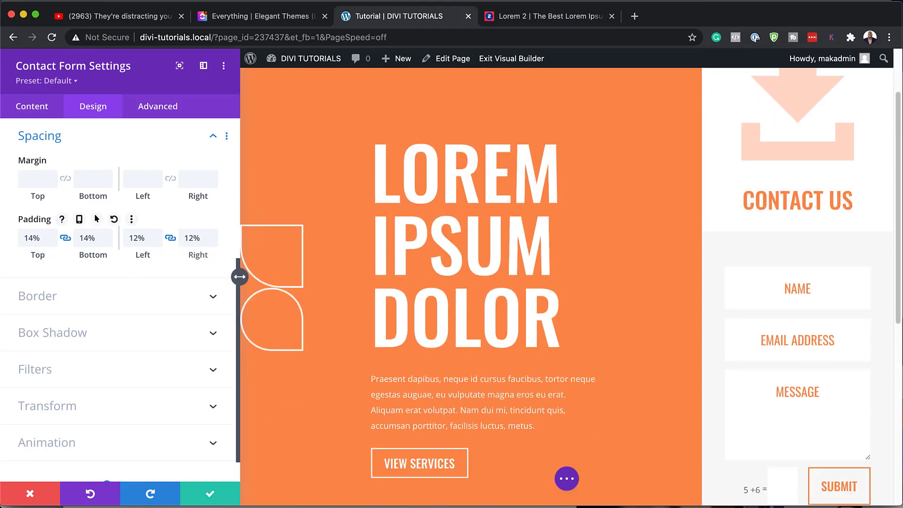
- Give the contact form a Slide animation with its direction set to Up
left_click(160, 106)
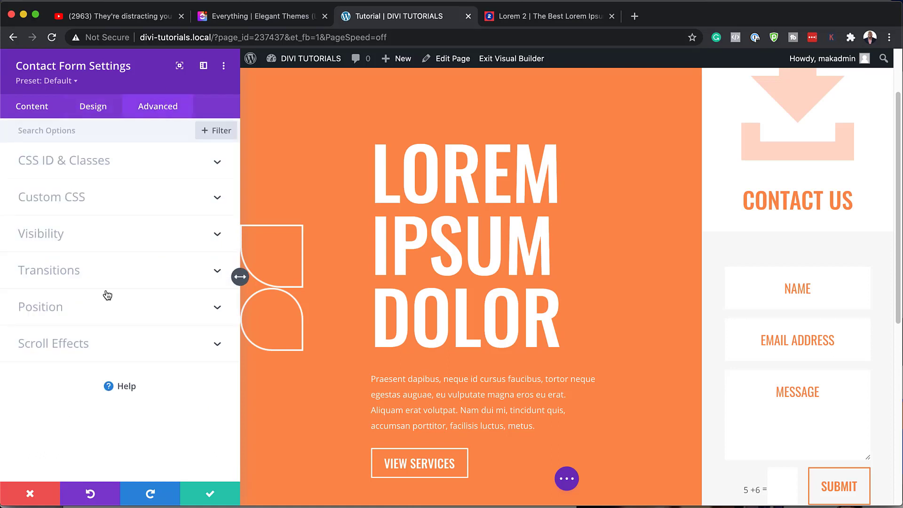
left_click(96, 110)
scroll(107, 358, "down", 7)
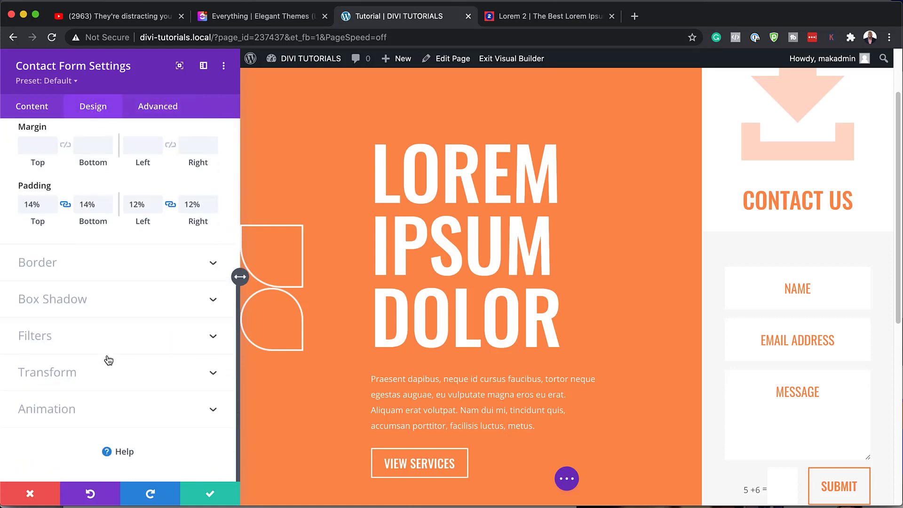
left_click(69, 409)
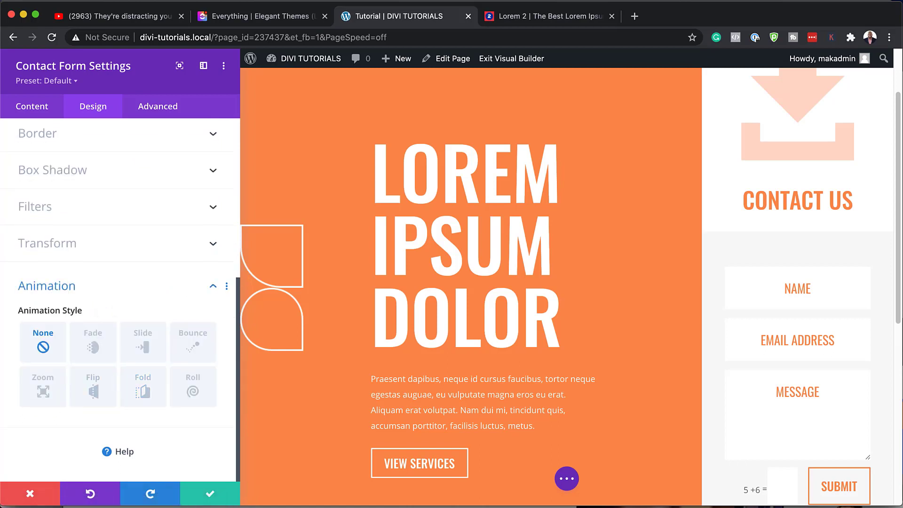
left_click(143, 344)
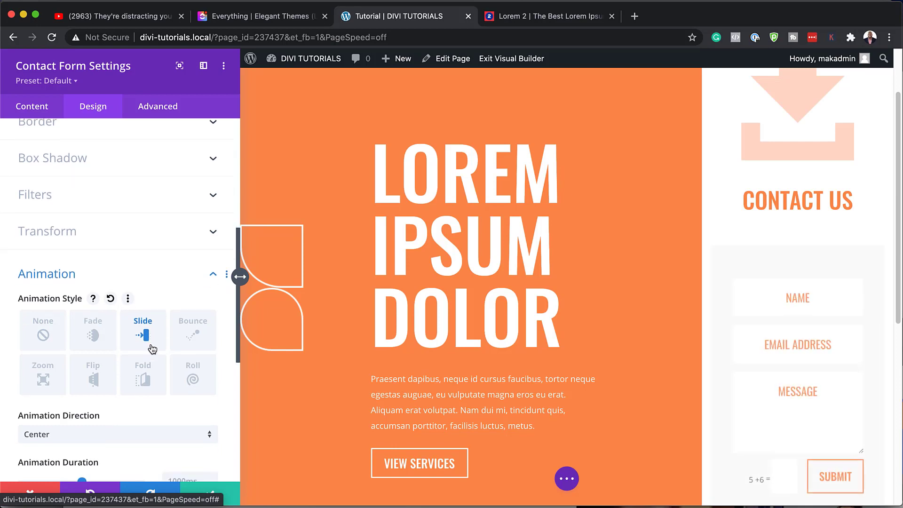
scroll(141, 357, "down", 3)
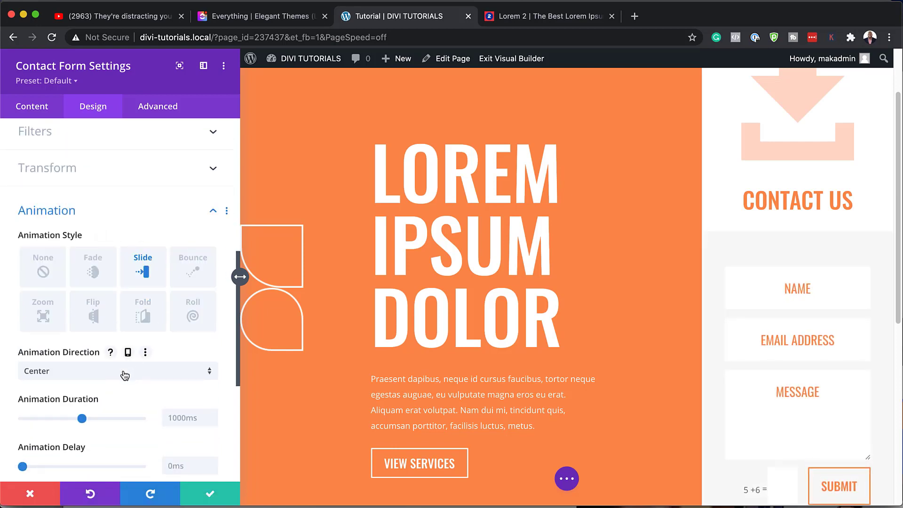
left_click(125, 375)
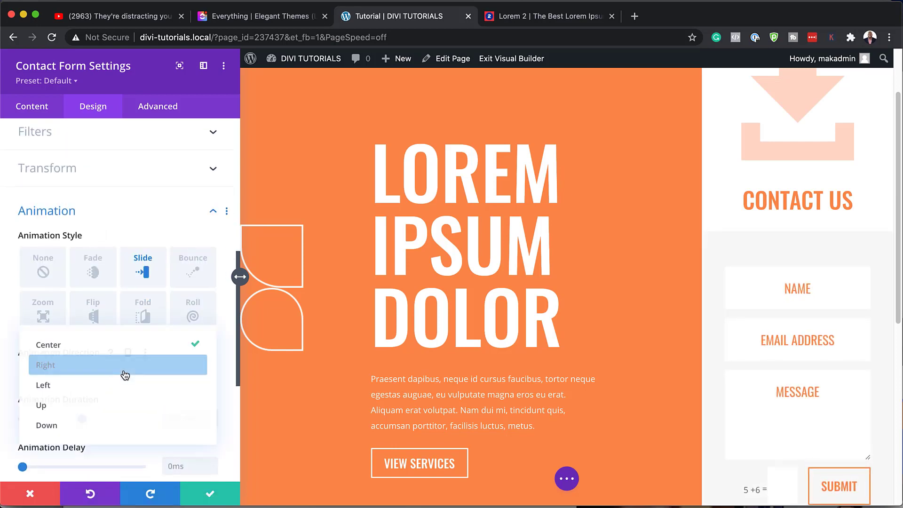
left_click(107, 405)
scroll(107, 408, "down", 2)
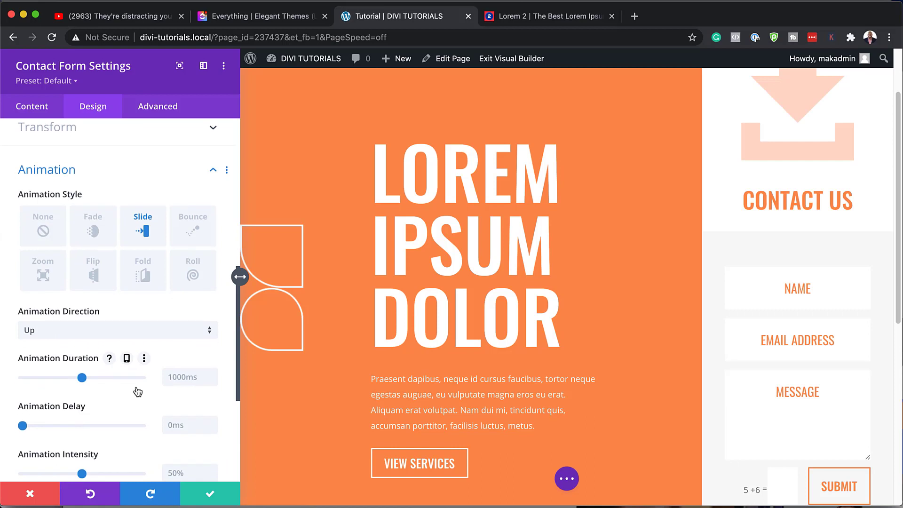
- Set the contact form's animation duration to 1100ms and its animation delay to 400ms
left_click(188, 377)
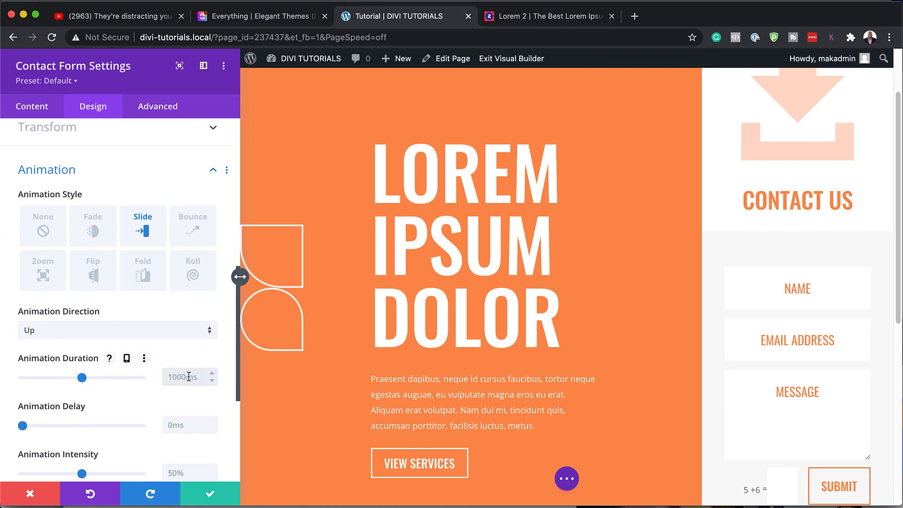
type("1100")
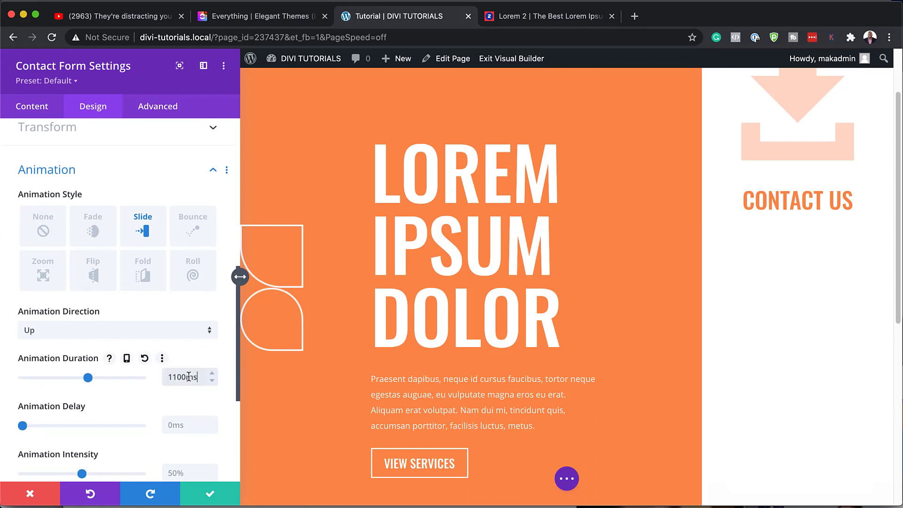
scroll(159, 403, "down", 1)
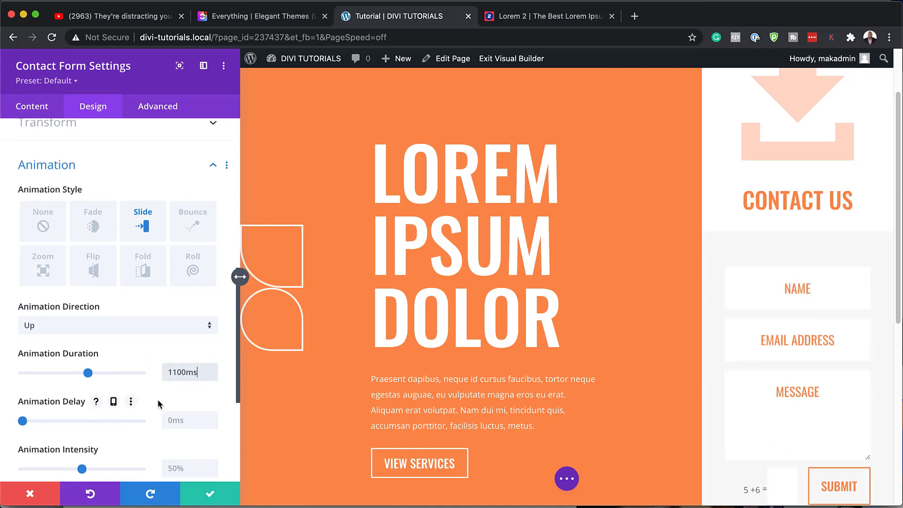
scroll(157, 399, "down", 1)
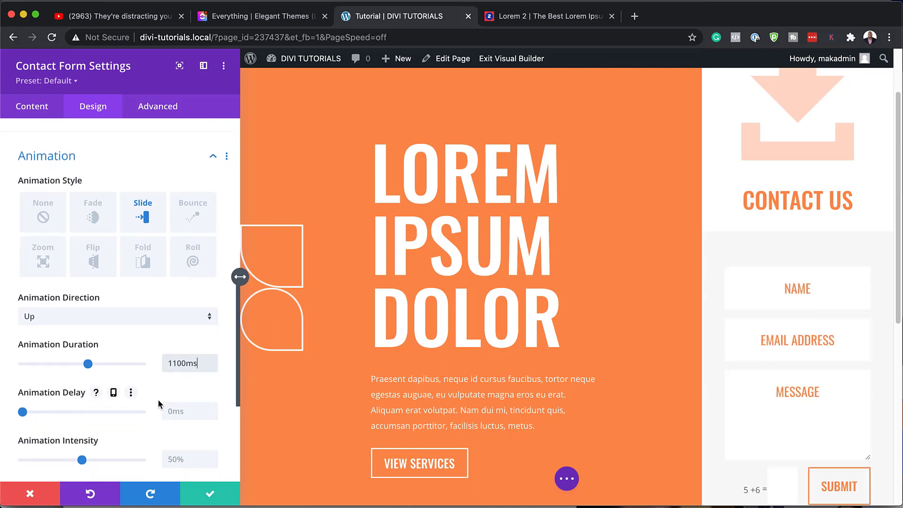
left_click(189, 412)
type("4")
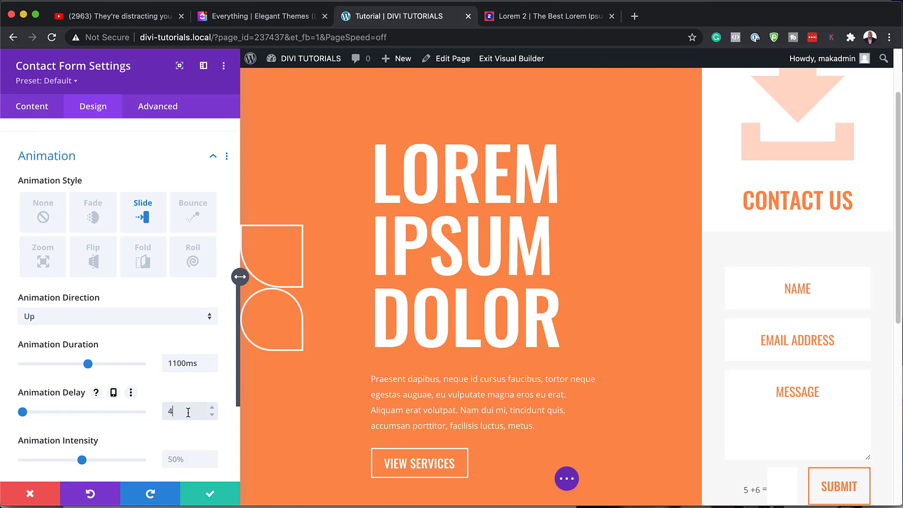
type("00ms")
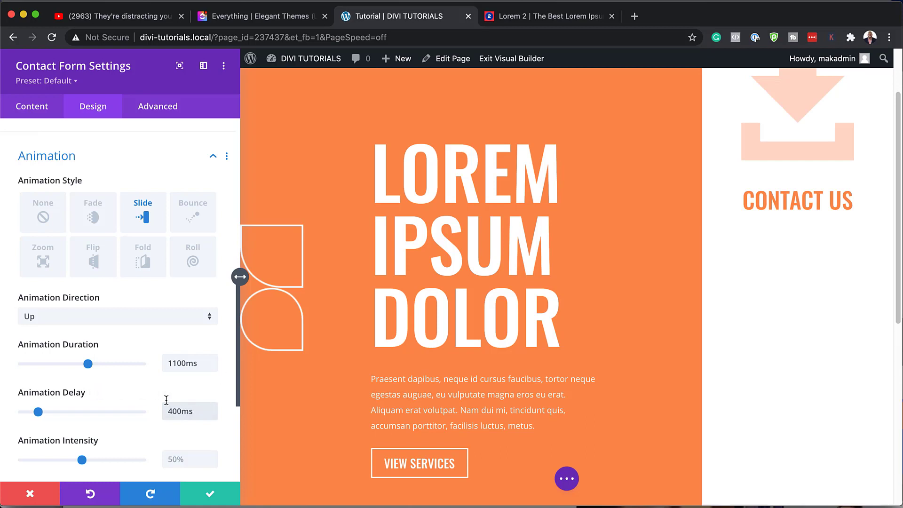
- Set the contact form animation's starting opacity to 100%
scroll(166, 400, "down", 1)
scroll(168, 400, "down", 2)
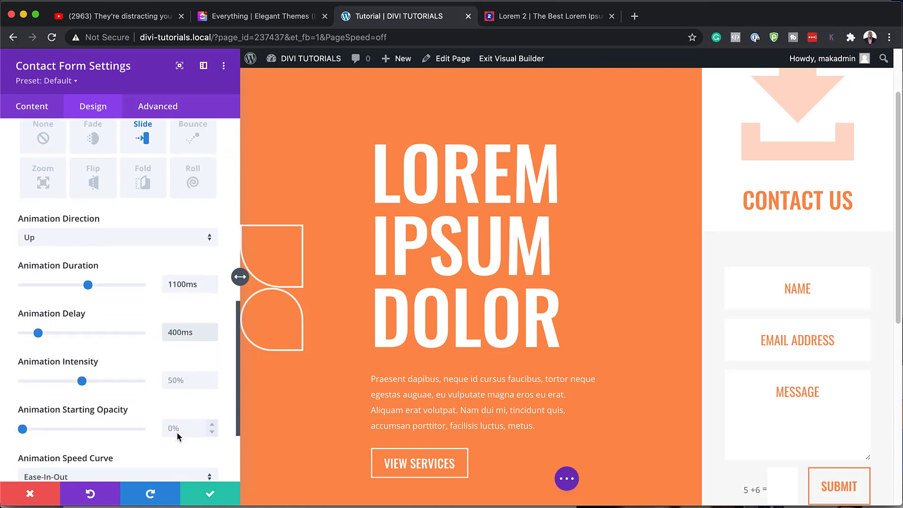
left_click(177, 429)
type("100")
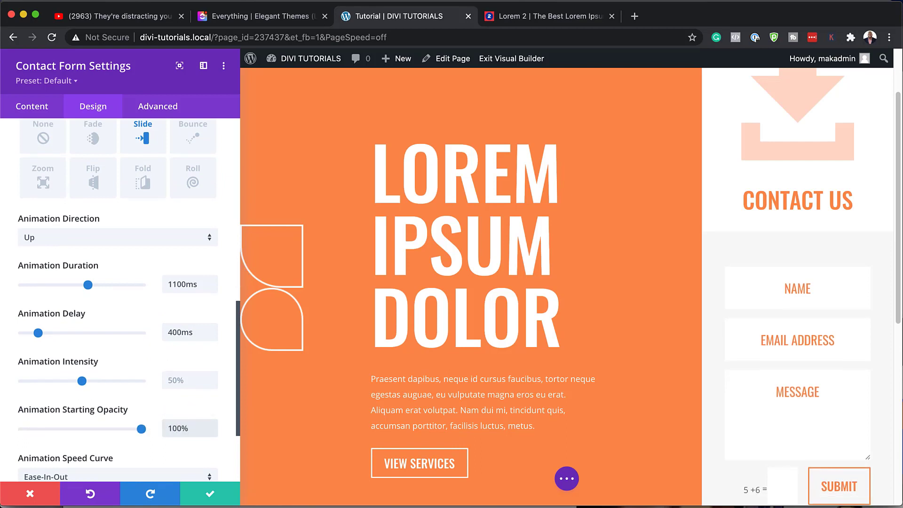
scroll(146, 363, "down", 5)
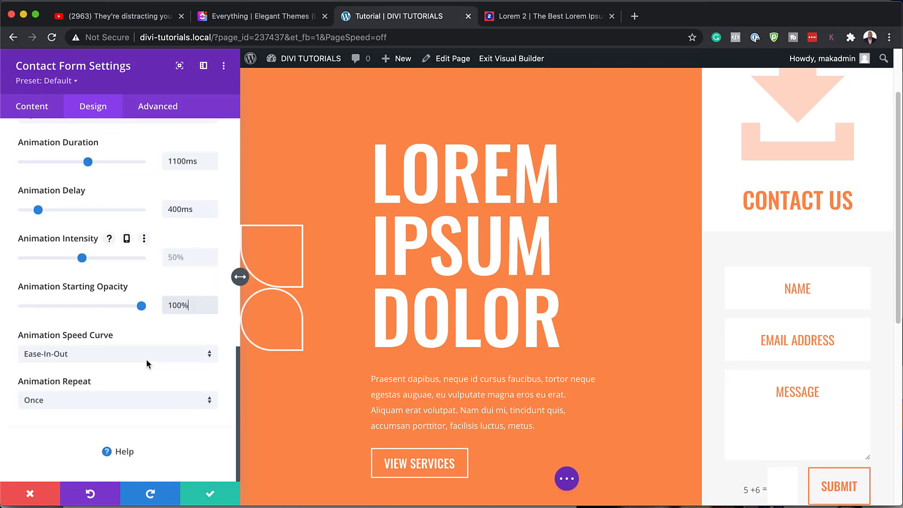
scroll(147, 358, "up", 4)
scroll(147, 357, "down", 3)
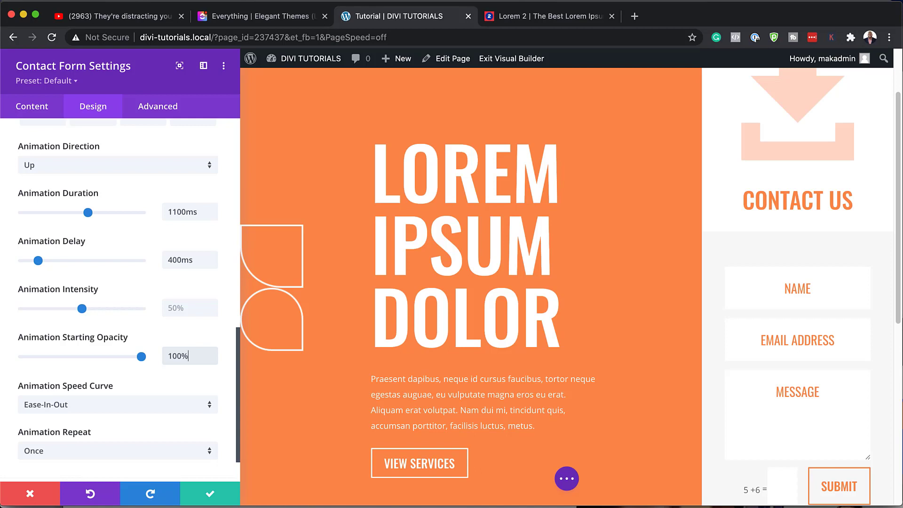
- Position the contact form absolutely at the bottom center of its column and save the module settings
left_click(175, 111)
left_click(69, 310)
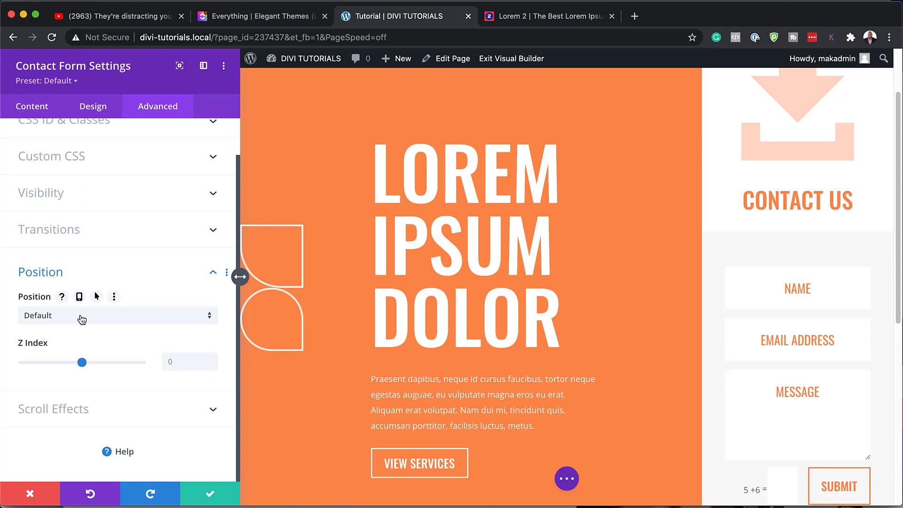
left_click(80, 317)
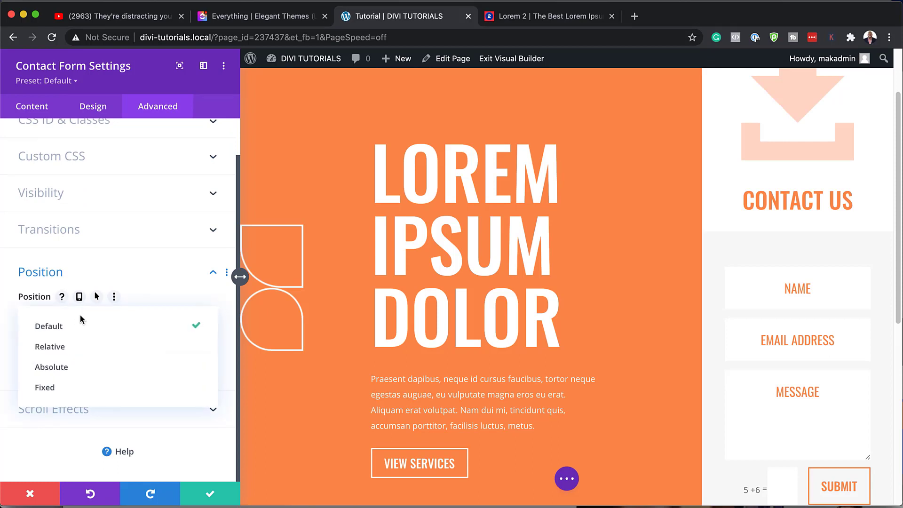
left_click(99, 369)
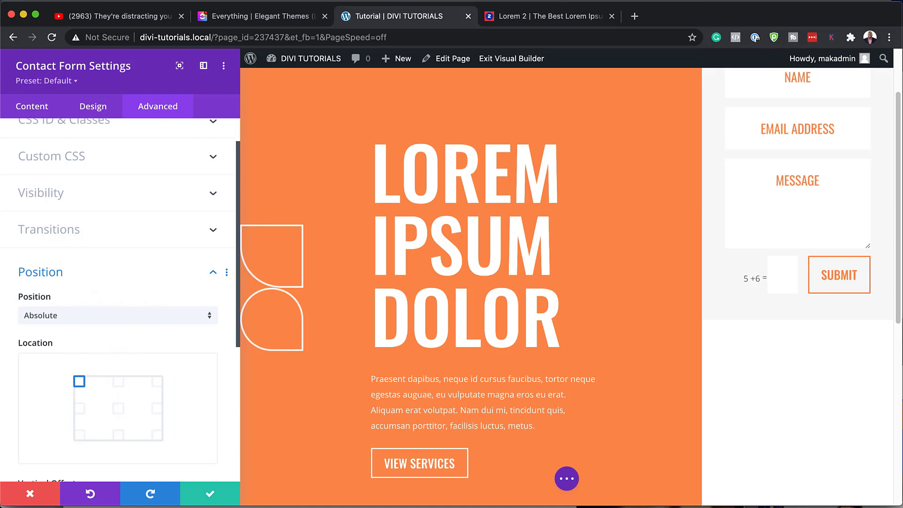
left_click(118, 435)
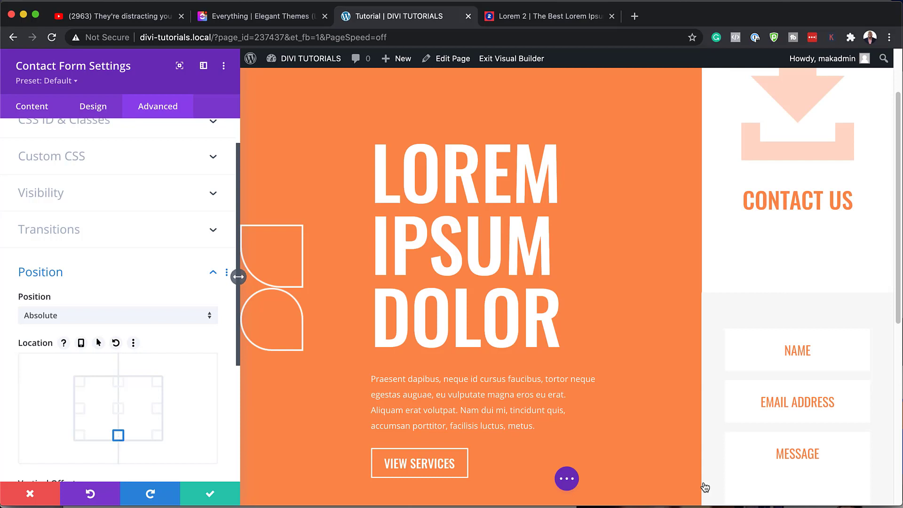
scroll(792, 326, "down", 4)
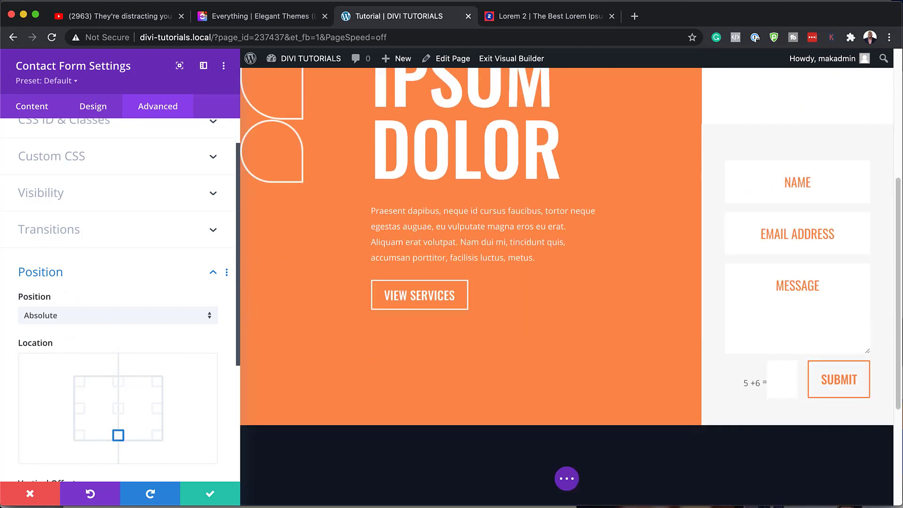
left_click(211, 494)
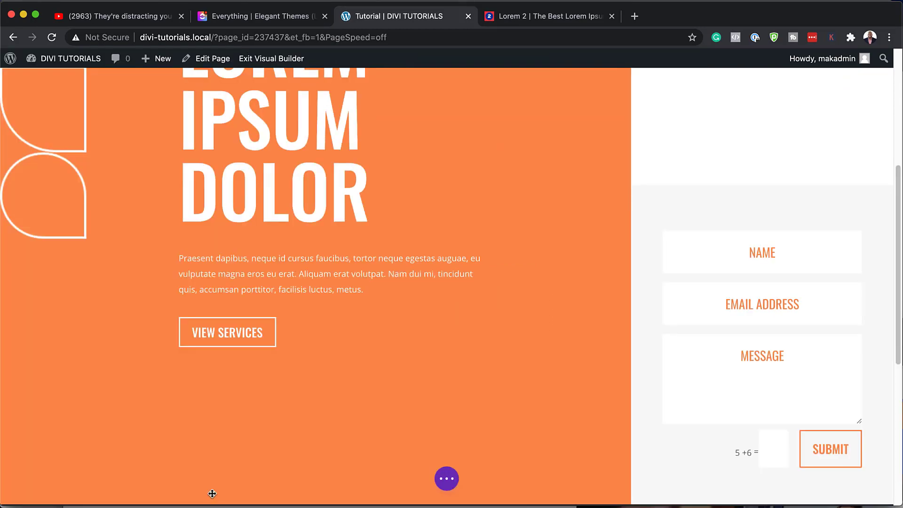
- Exit the Visual Builder to the live Tutorial page
scroll(579, 349, "up", 5)
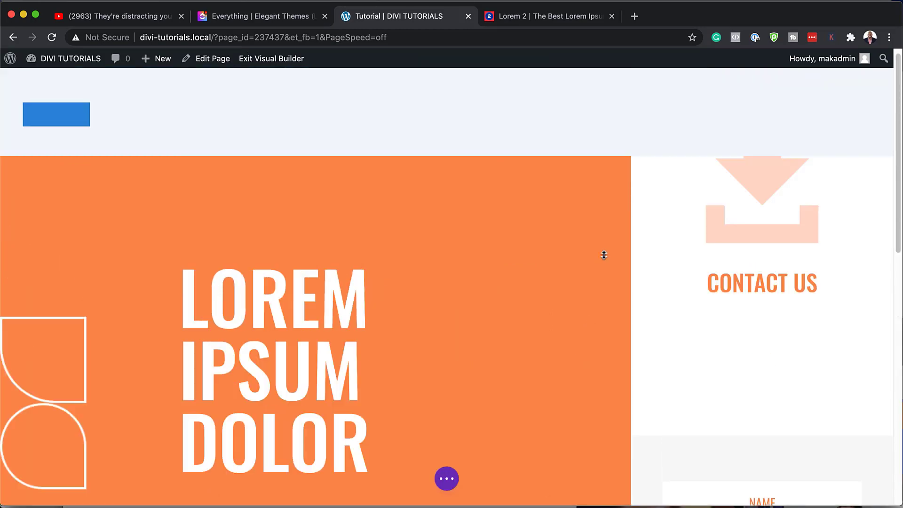
scroll(625, 284, "up", 1)
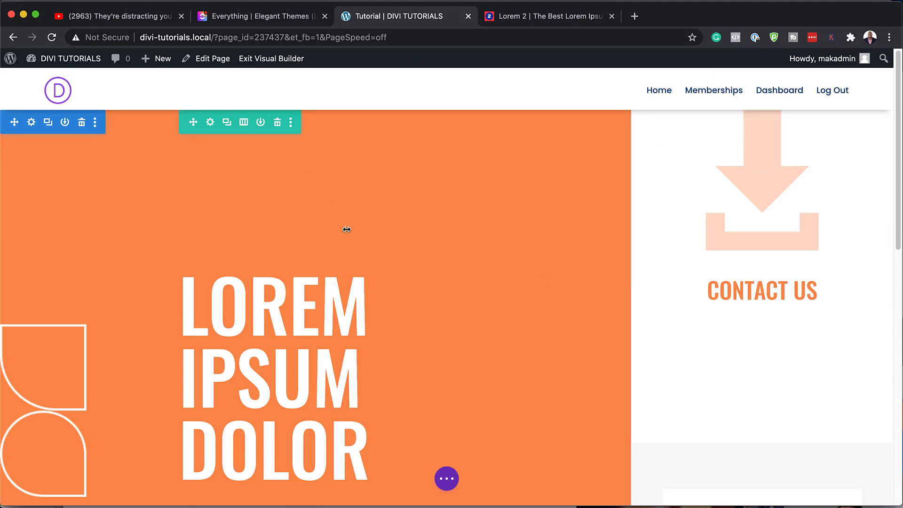
left_click(447, 478)
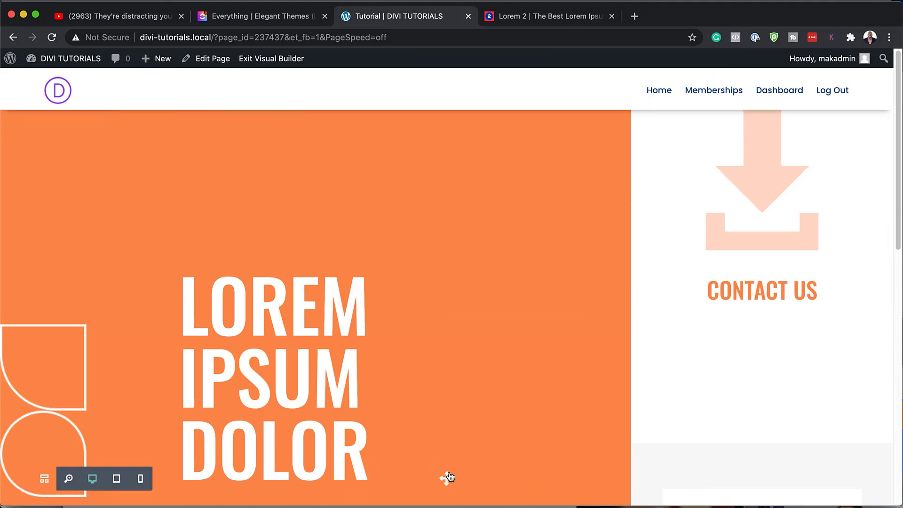
left_click(278, 58)
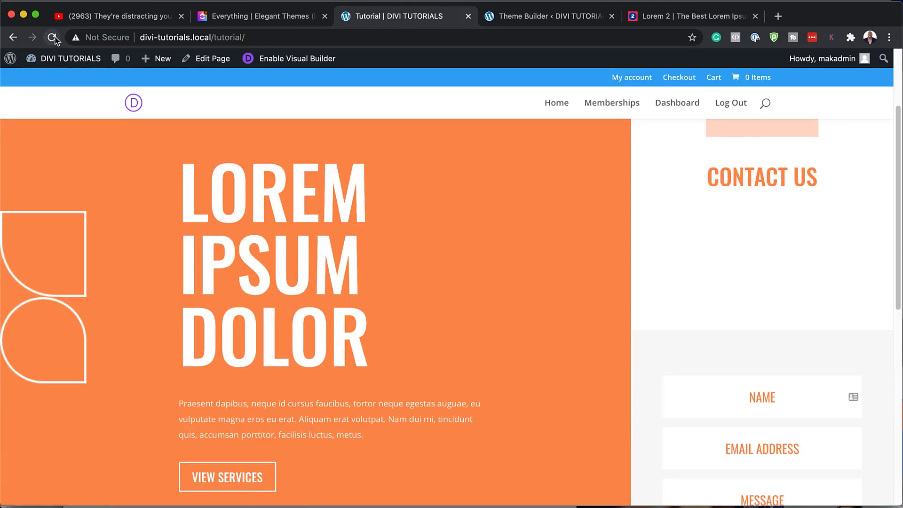
- Reload the live Tutorial page and examine the hero section, Contact Us blurb and contact form while scrolling
left_click(53, 37)
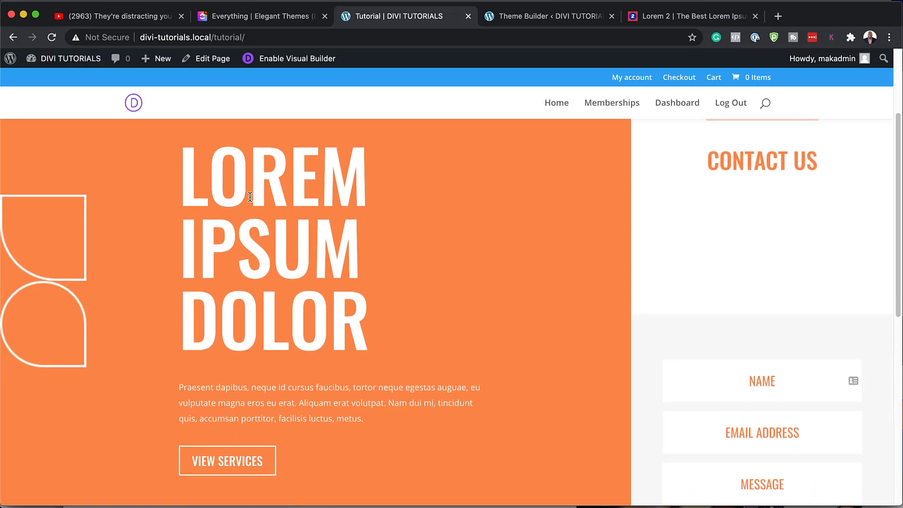
scroll(385, 233, "up", 3)
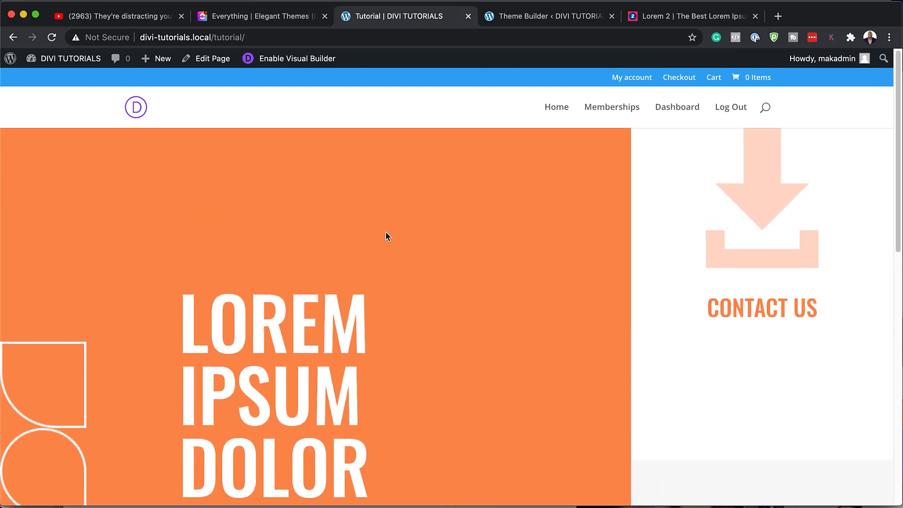
scroll(386, 232, "down", 5)
scroll(386, 233, "down", 3)
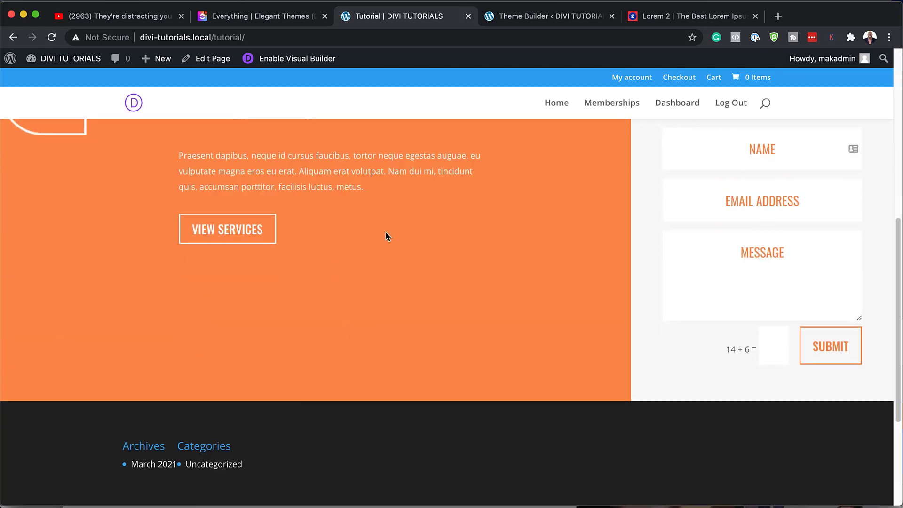
scroll(386, 232, "up", 5)
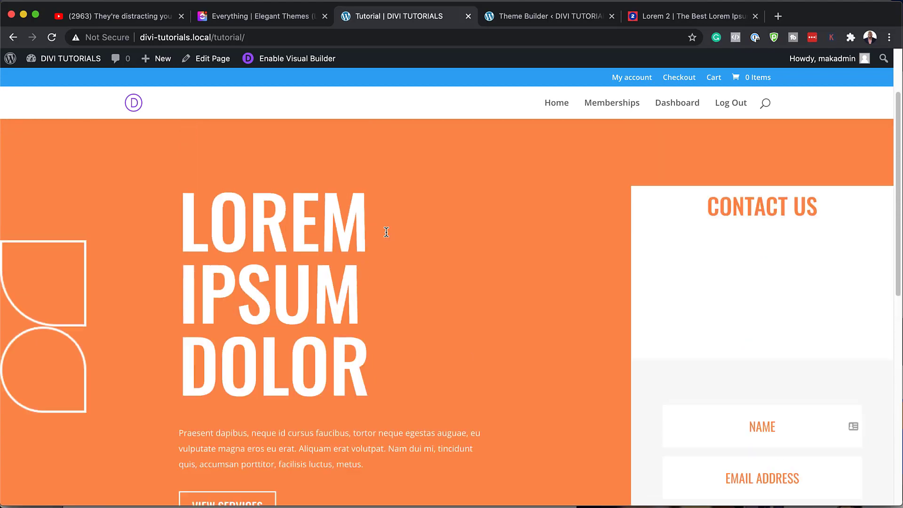
scroll(387, 232, "up", 3)
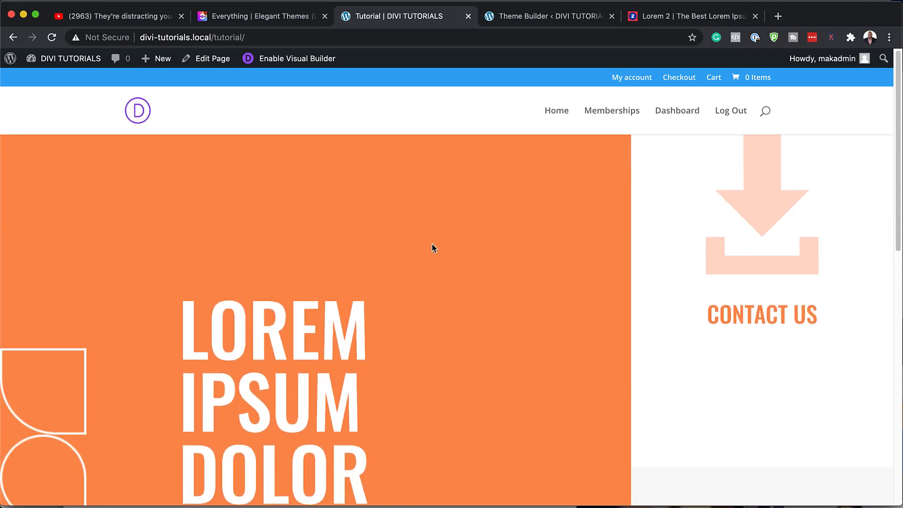
scroll(432, 243, "down", 2)
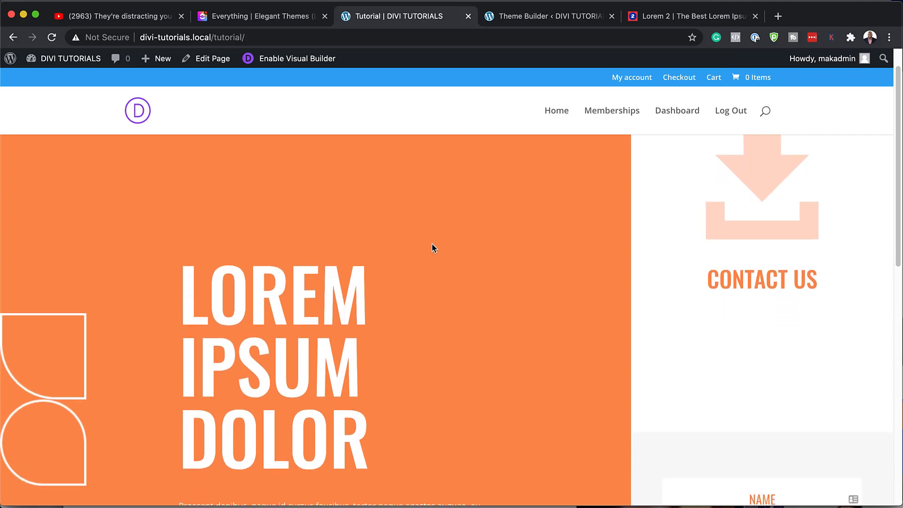
scroll(432, 245, "down", 3)
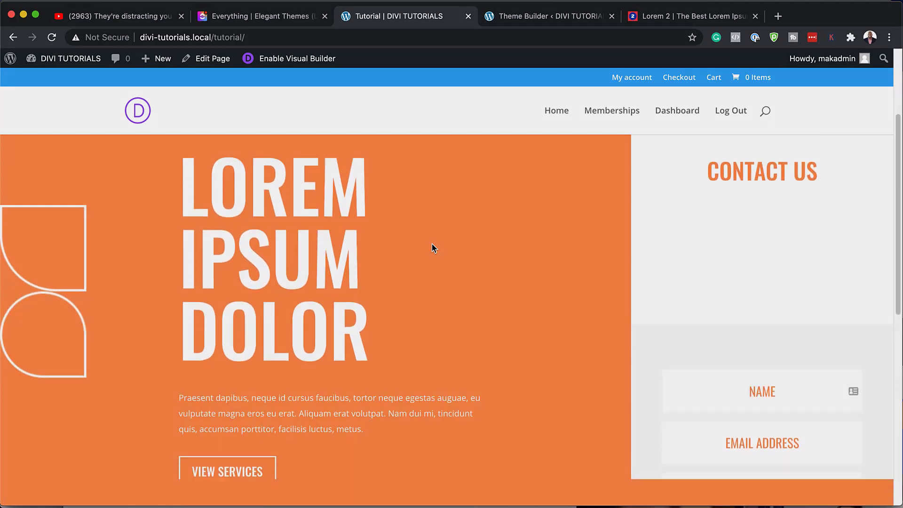